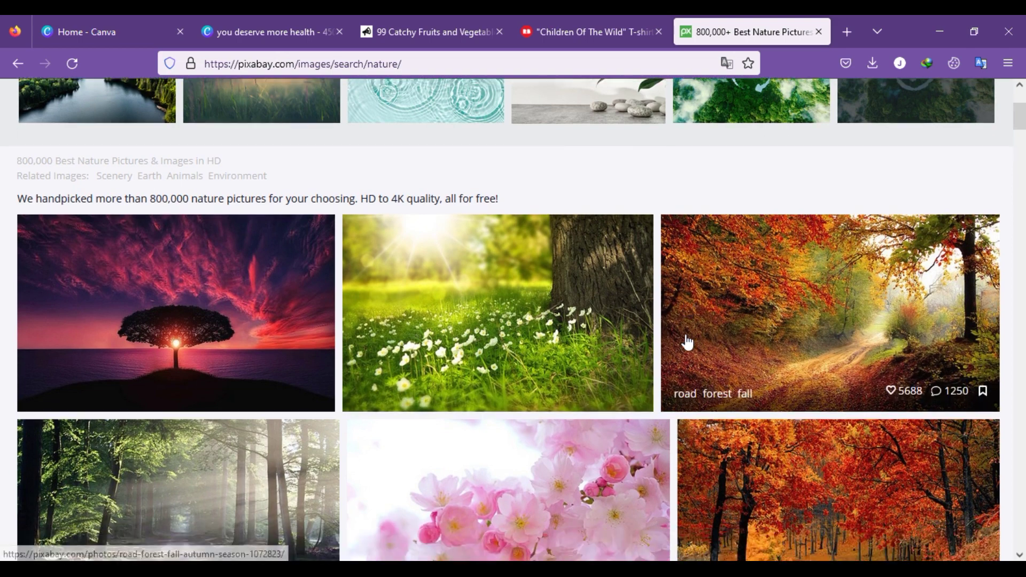
- Open the tree silhouette sunset photo on Pixabay and download it at 1280×796, completing the robot check
scroll(685, 339, down, 3)
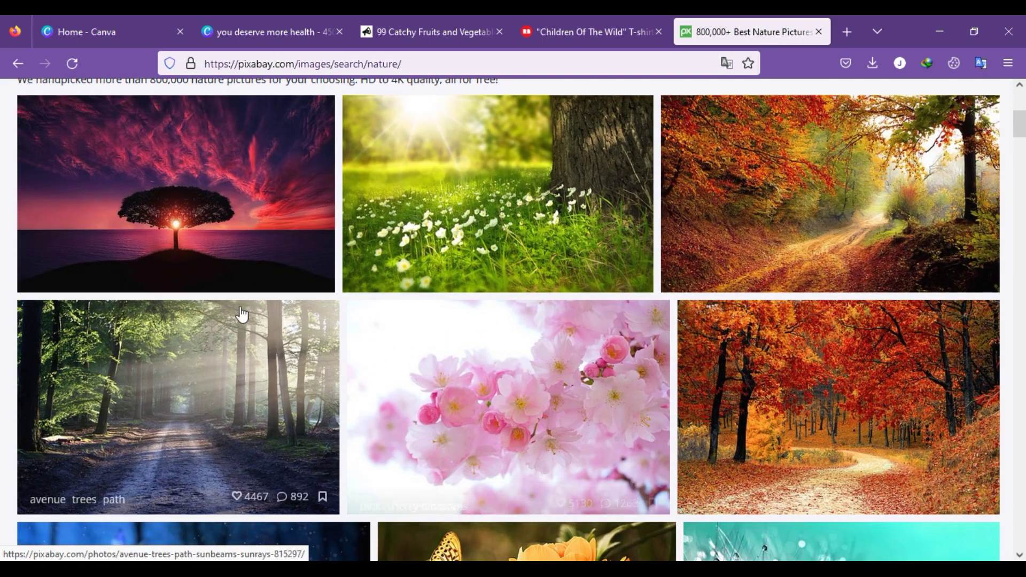
click(238, 251)
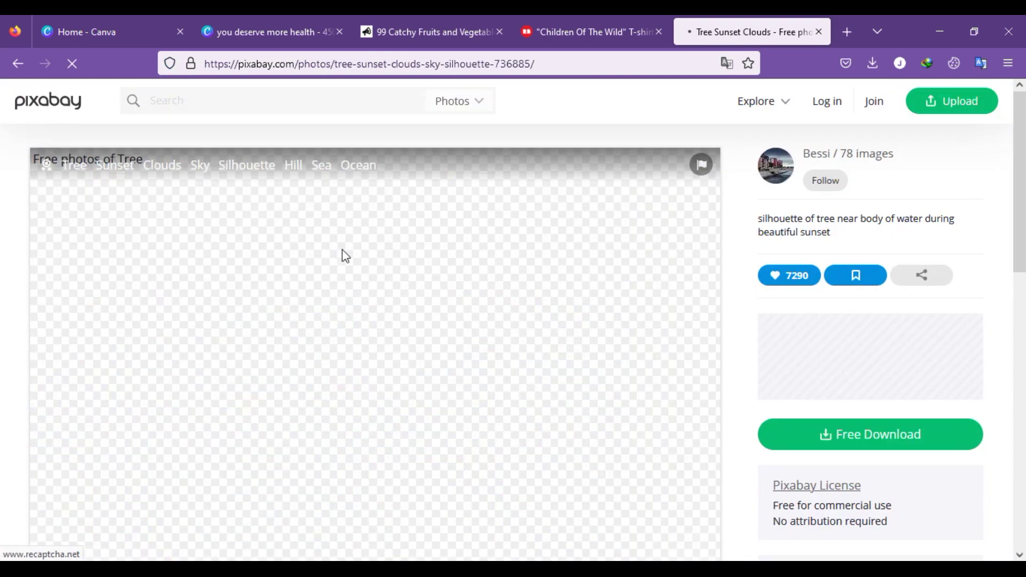
click(837, 438)
click(808, 374)
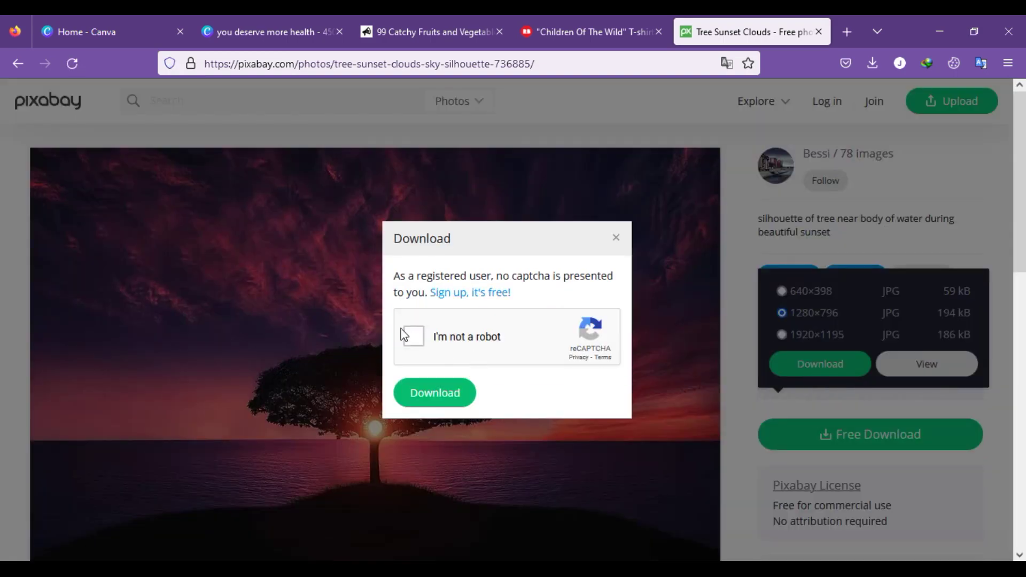
click(414, 336)
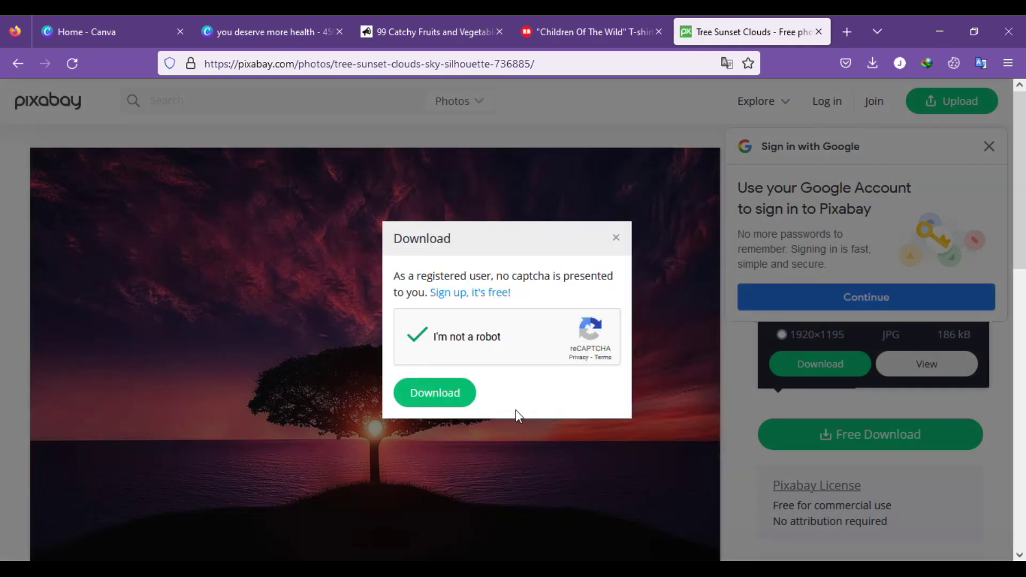
click(456, 394)
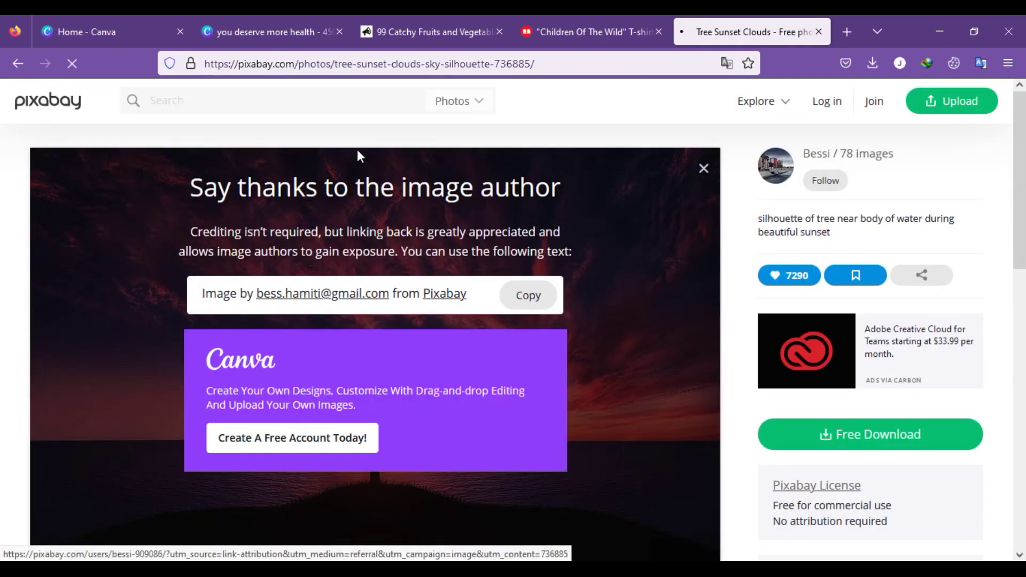
- Switch to Canva, create a blank 4500 × 5400 px design and close the "you deserve more health" design
click(557, 31)
click(402, 34)
click(270, 32)
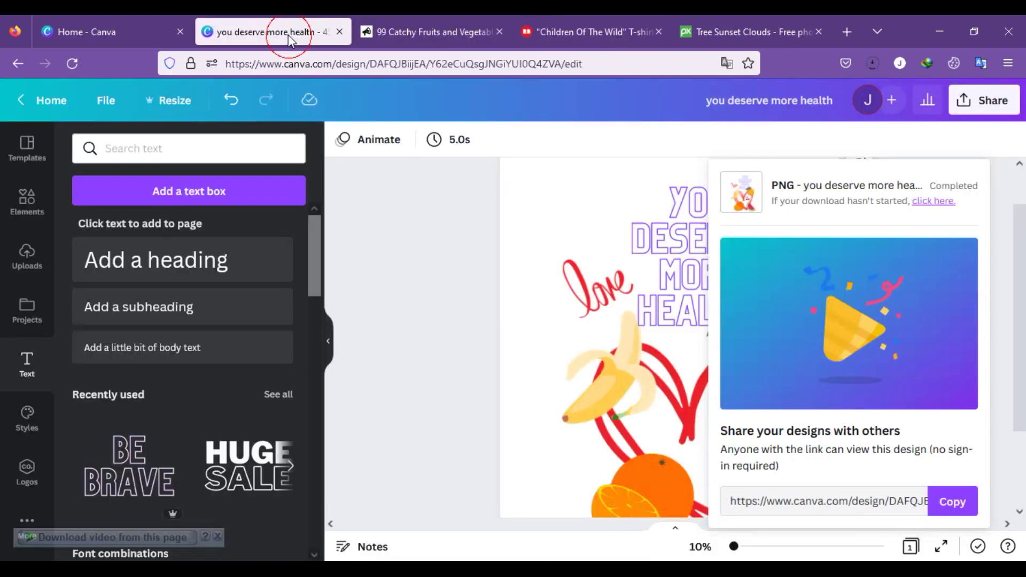
click(128, 31)
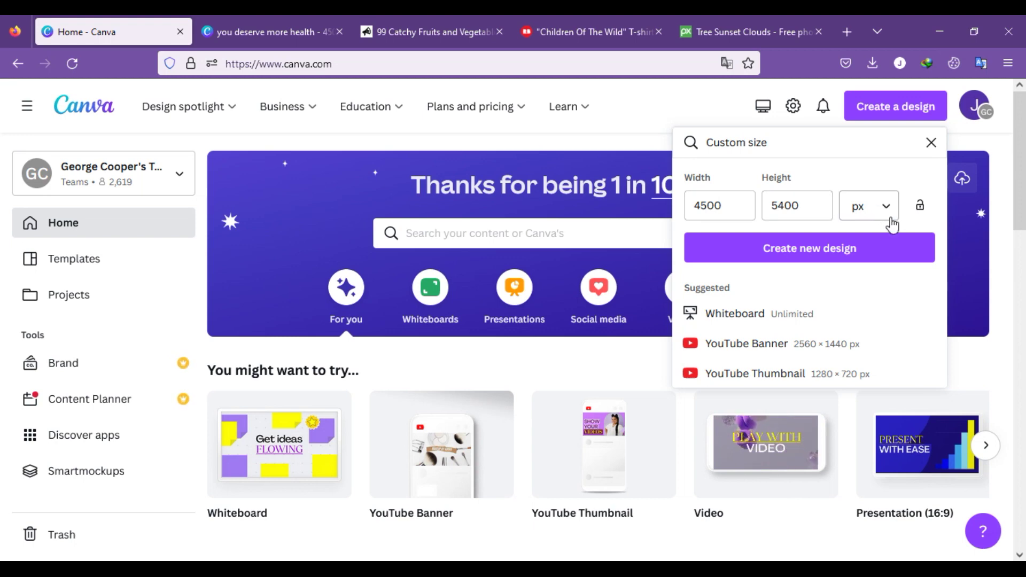
click(818, 247)
click(399, 28)
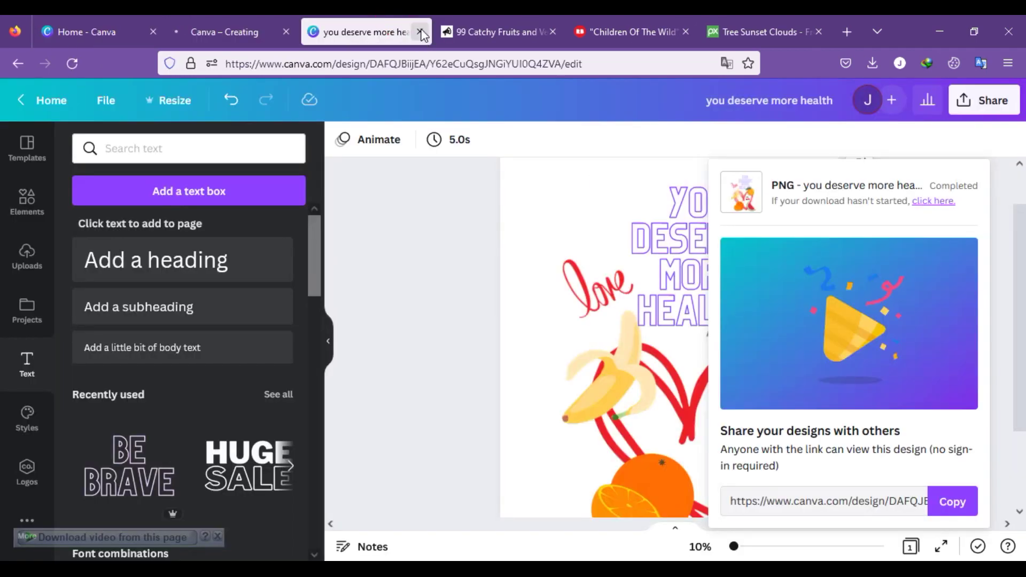
click(421, 31)
click(230, 31)
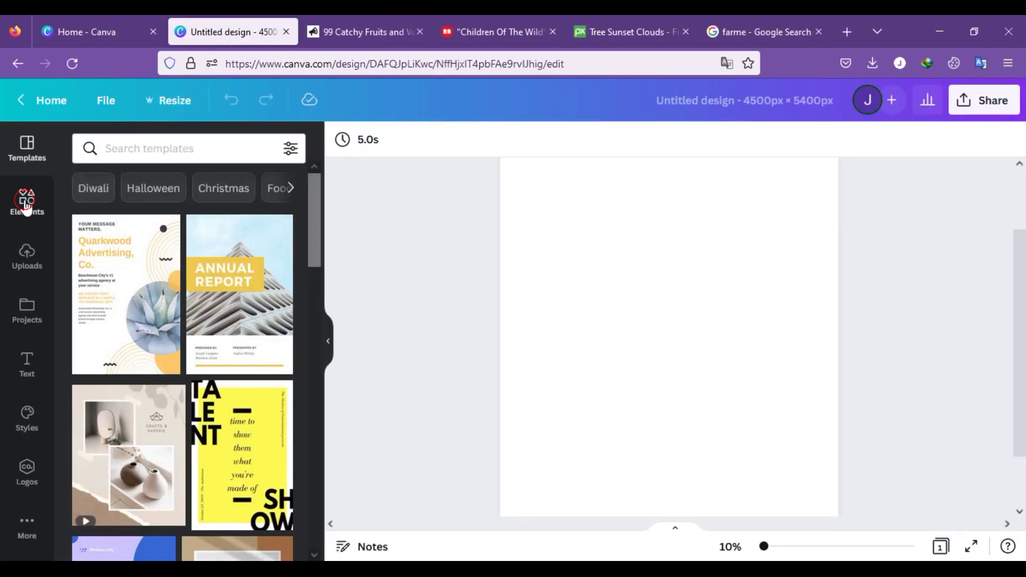
- Search the design elements for "frame" and check the "Children Of The Wild" T-shirt on Redbubble for reference
click(24, 202)
click(158, 148)
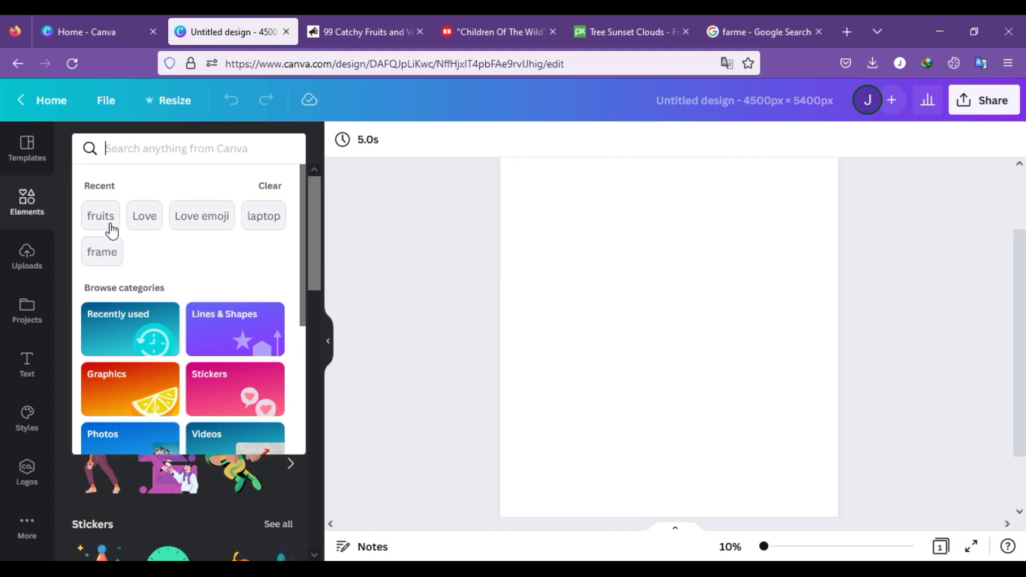
click(108, 258)
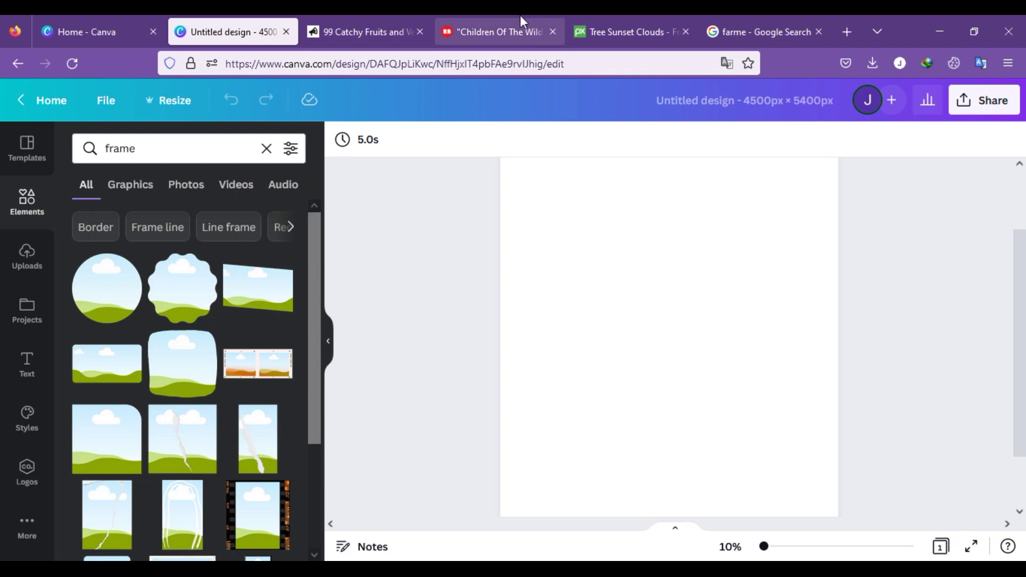
click(502, 32)
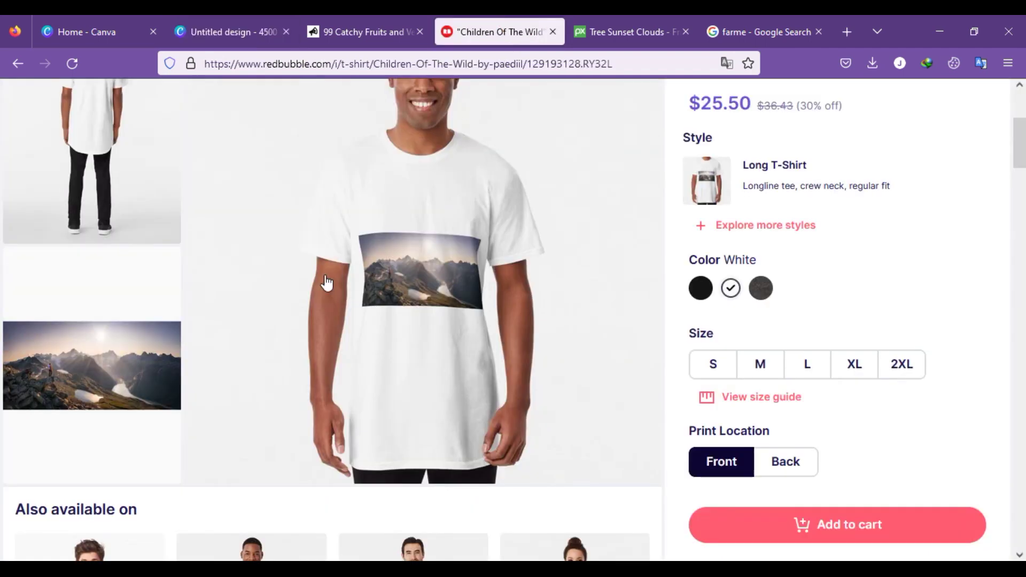
click(758, 32)
click(630, 31)
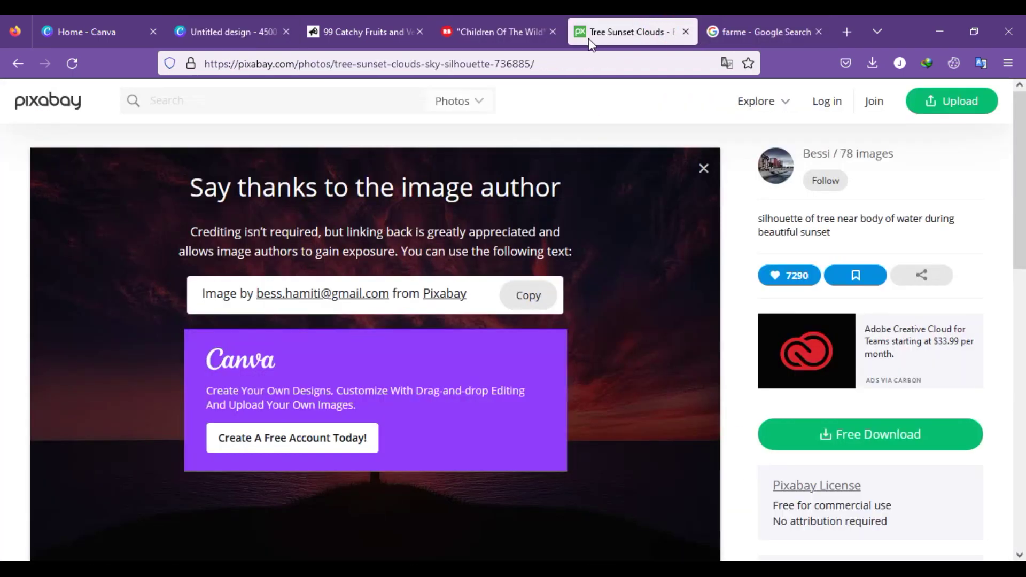
click(254, 21)
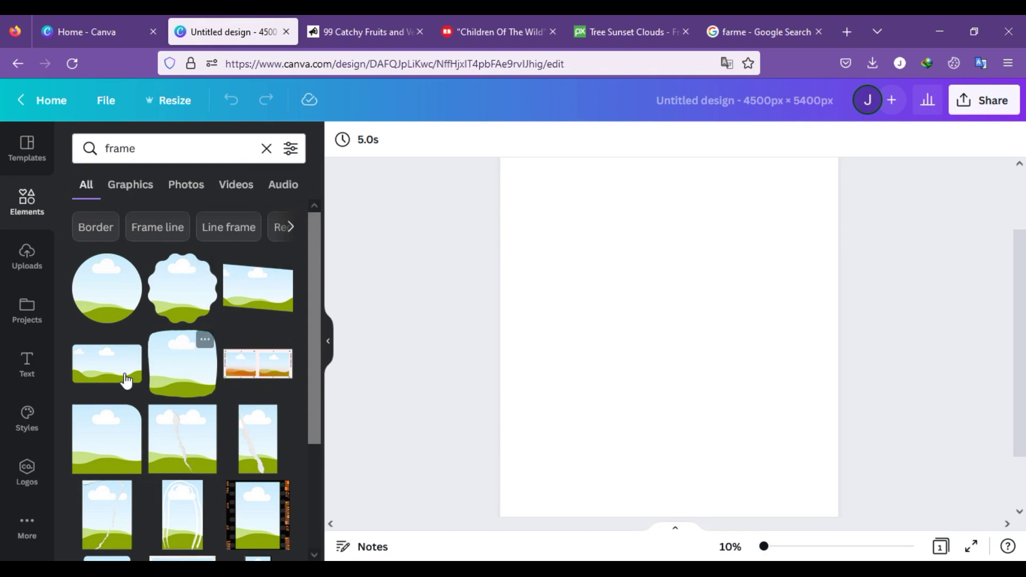
- Insert the square photo frame with the white border and enlarge it to about the page's full width
scroll(207, 401, down, 5)
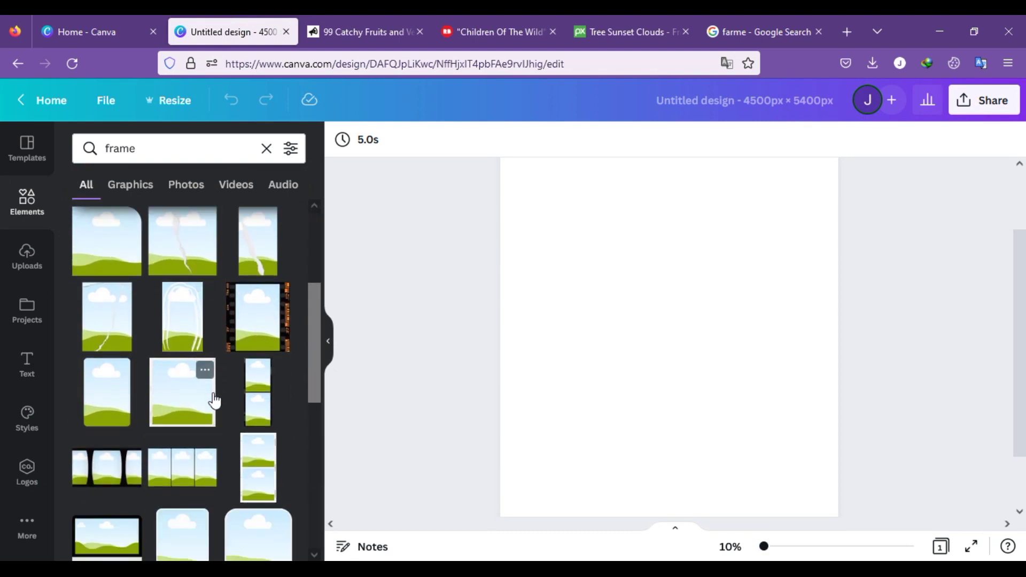
scroll(222, 395, up, 4)
scroll(124, 306, up, 1)
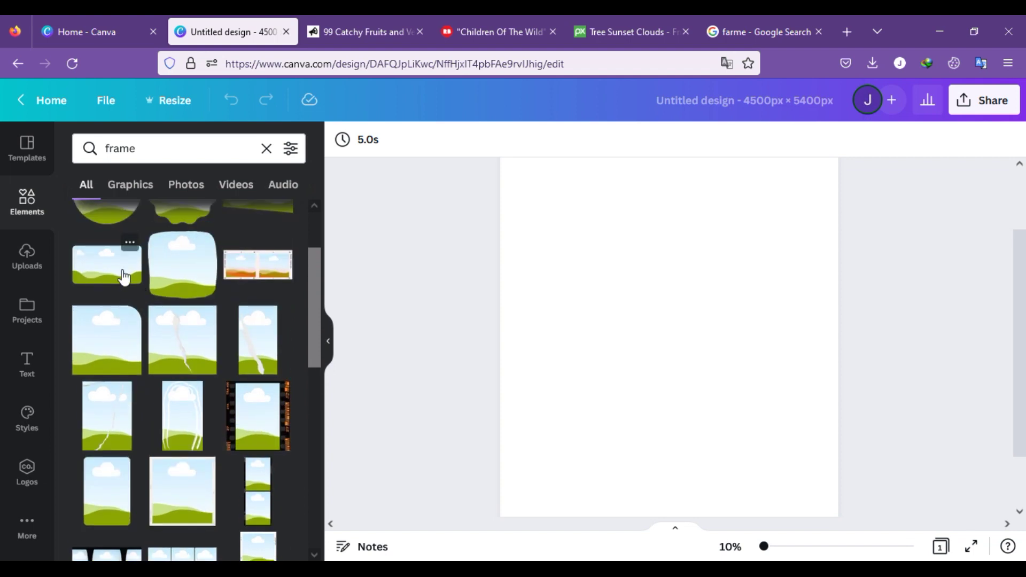
click(182, 506)
drag(582, 404, 495, 497)
drag(756, 222, 862, 158)
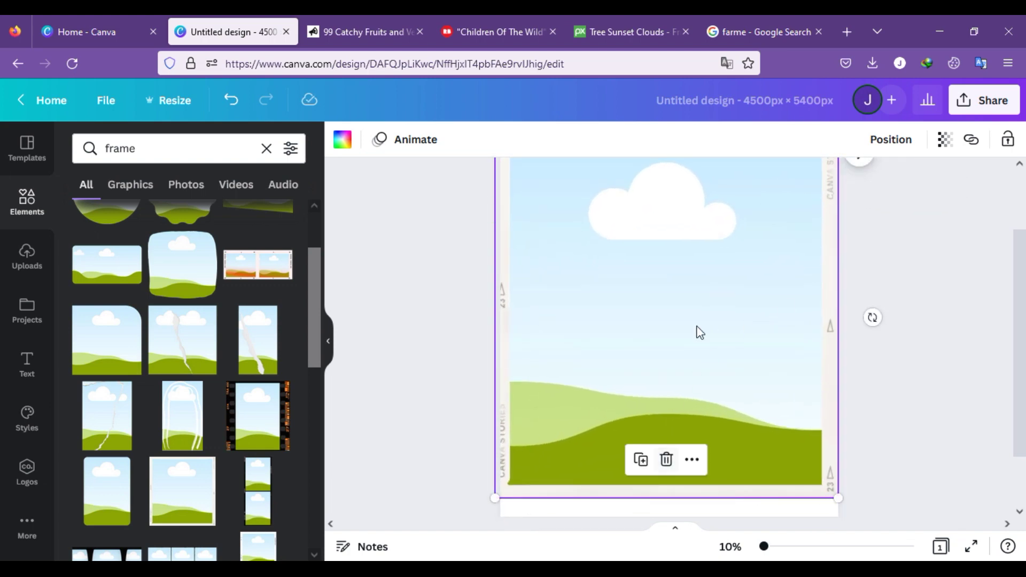
click(950, 388)
- Move the photo frame up towards the page's upper edge
scroll(876, 404, up, 2)
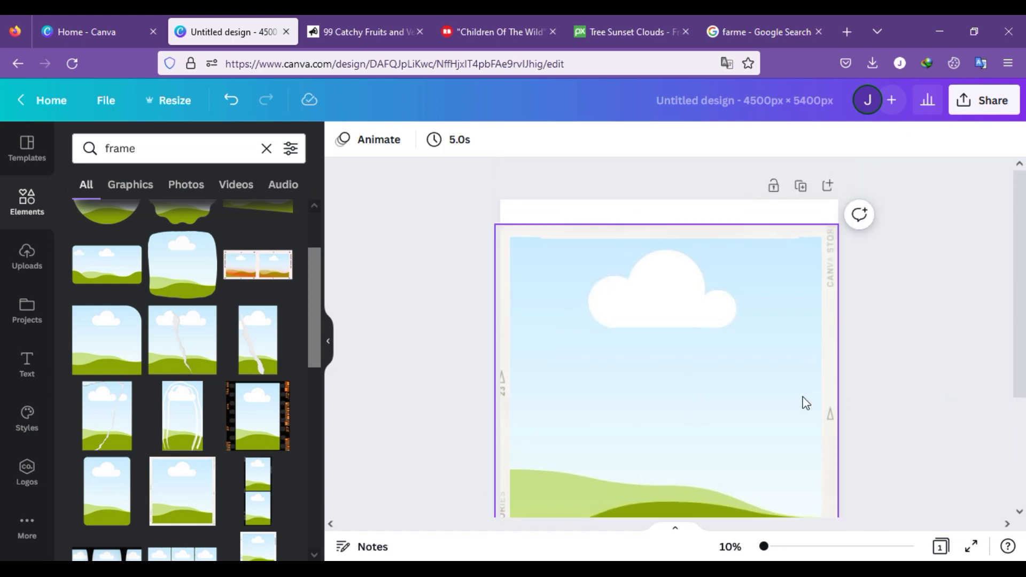
click(702, 363)
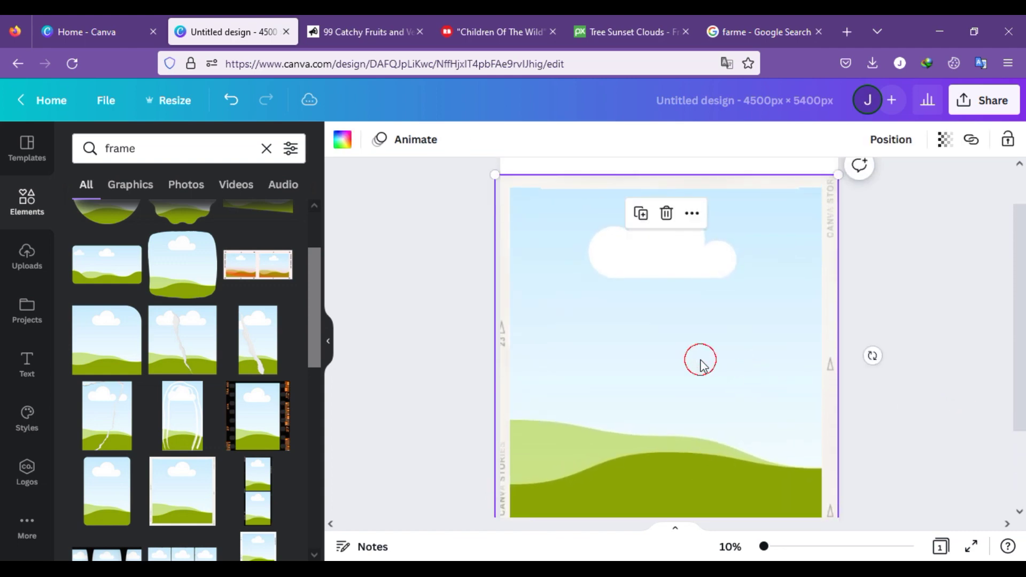
click(672, 175)
click(678, 197)
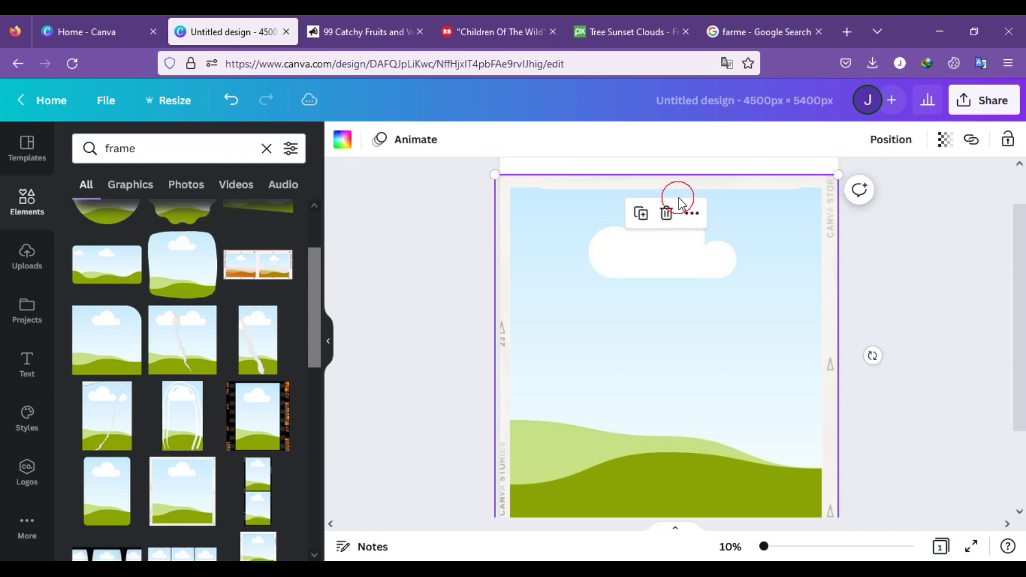
click(675, 163)
drag(668, 188, 668, 177)
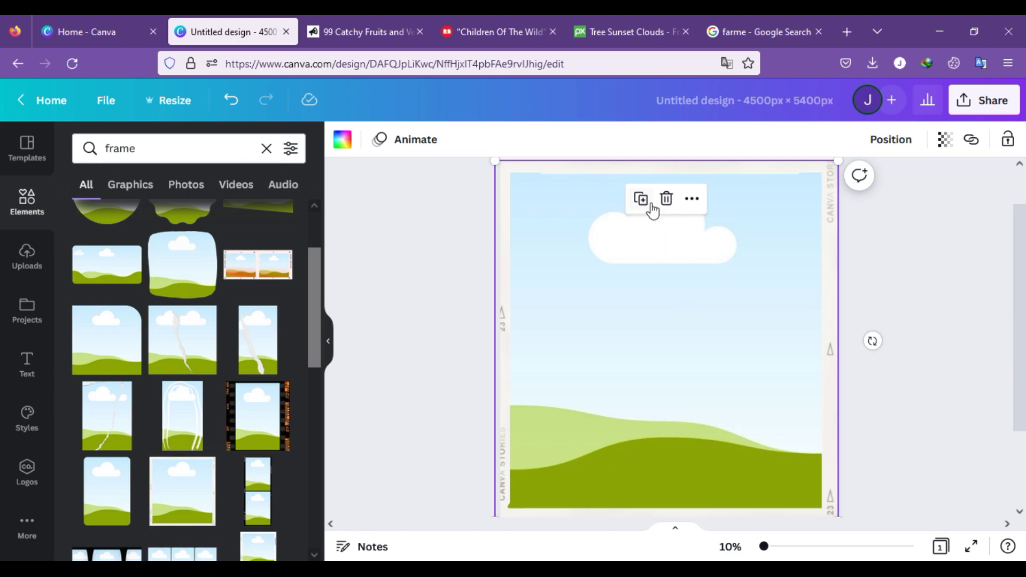
click(691, 198)
click(646, 244)
click(1009, 262)
click(722, 394)
- Upload the image tree-gbce5f375b_1280 from Downloads and place it inside the photo frame
click(27, 259)
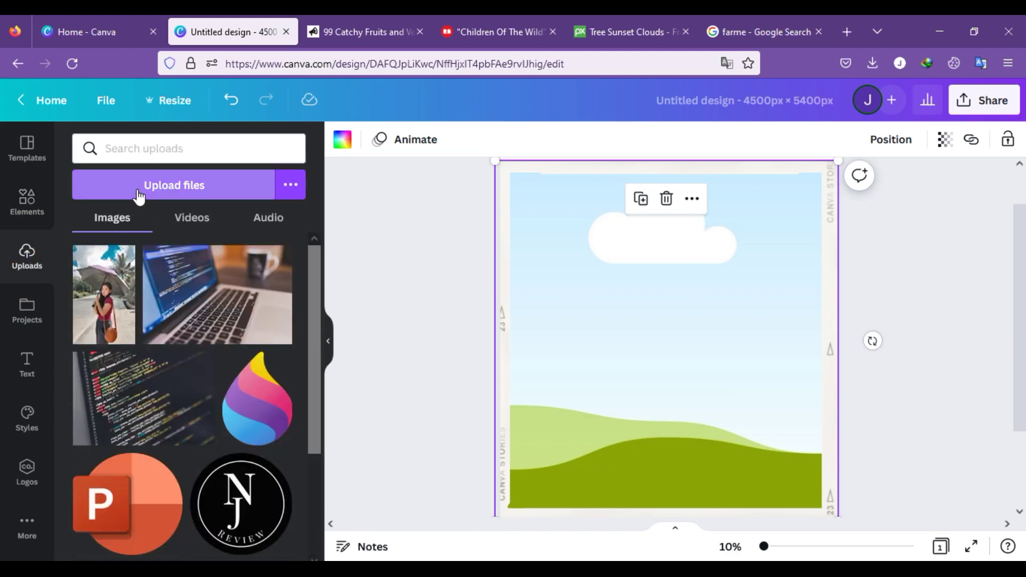
click(137, 190)
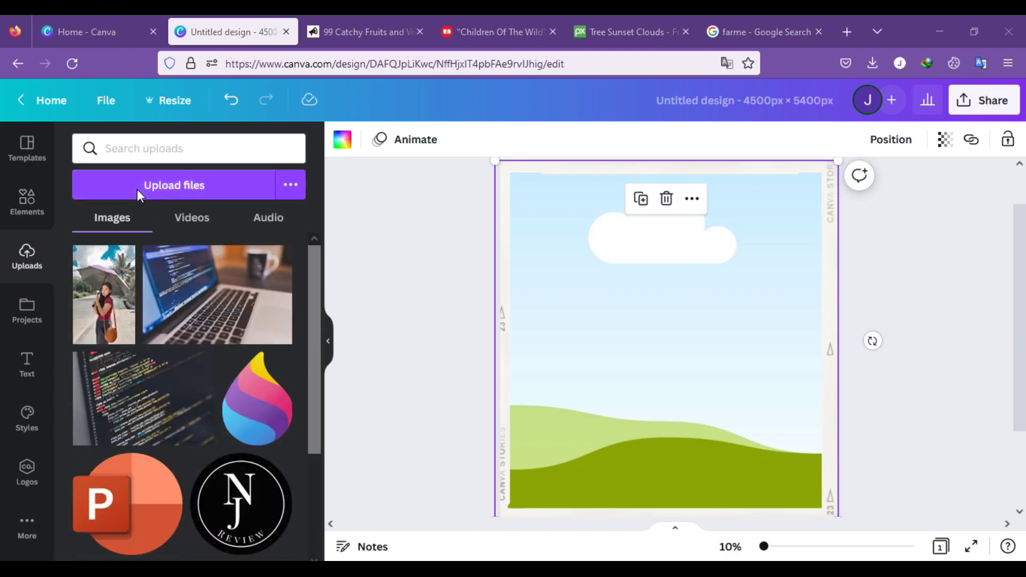
click(160, 143)
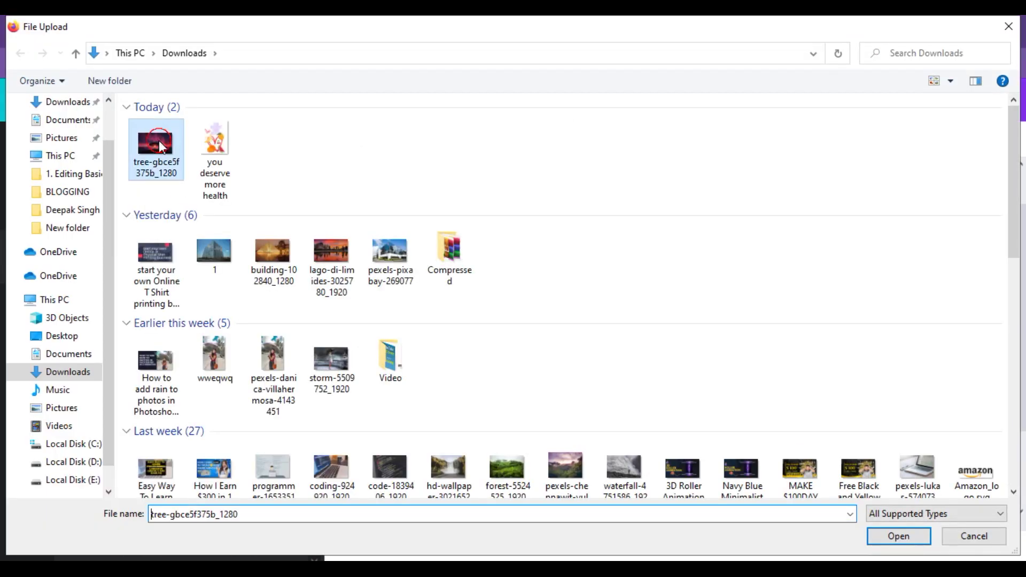
click(897, 534)
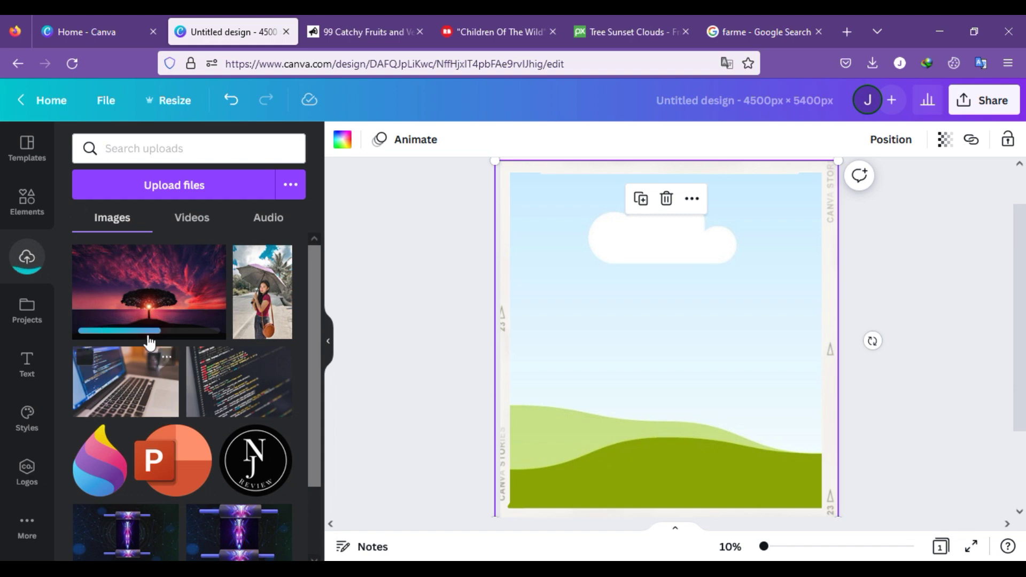
drag(144, 305, 659, 320)
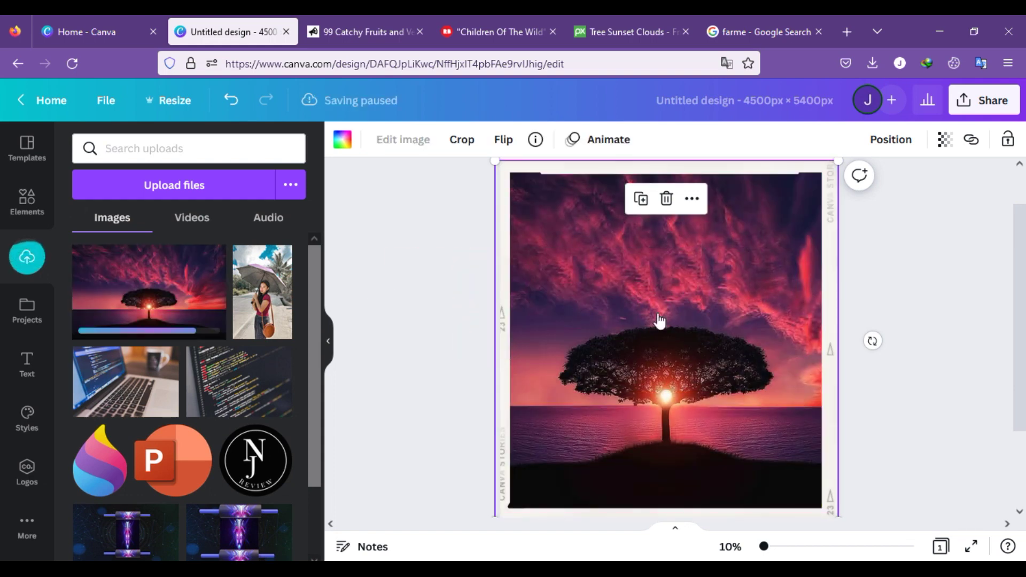
click(917, 305)
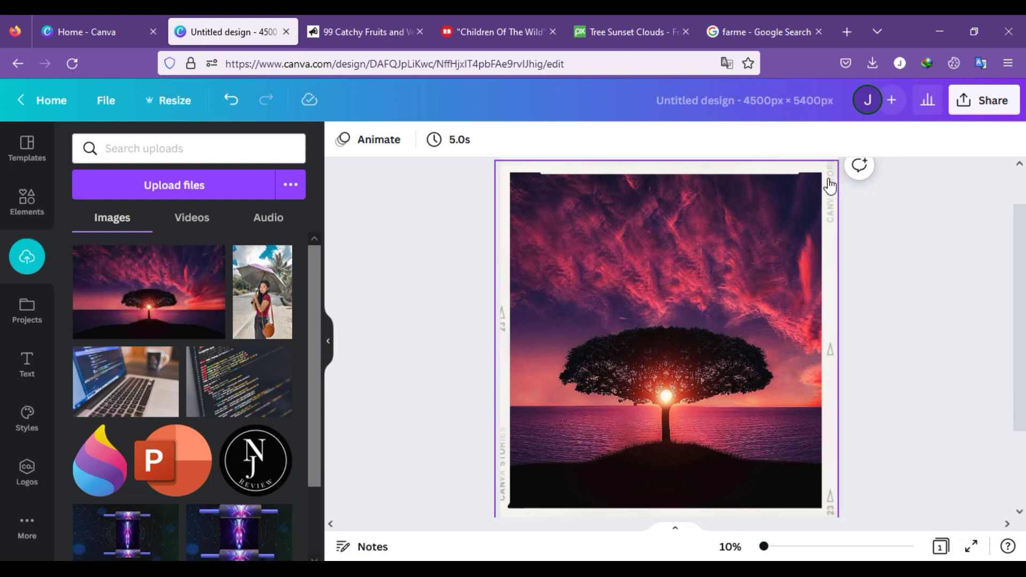
- Shrink the framed tree photo to a little under half the page width and centre it on the page
click(814, 210)
drag(837, 161, 658, 348)
drag(598, 437, 682, 320)
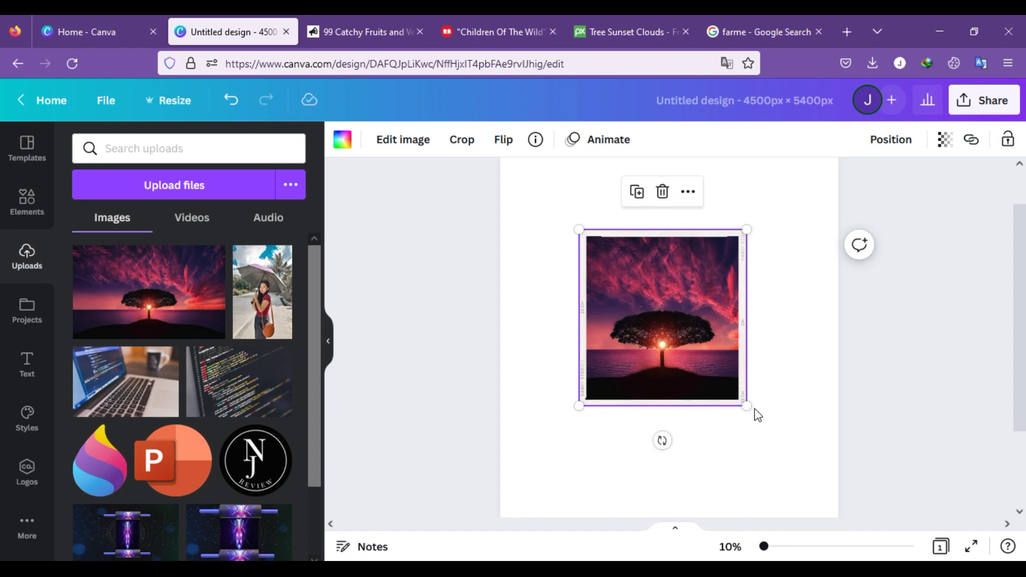
drag(746, 406, 732, 391)
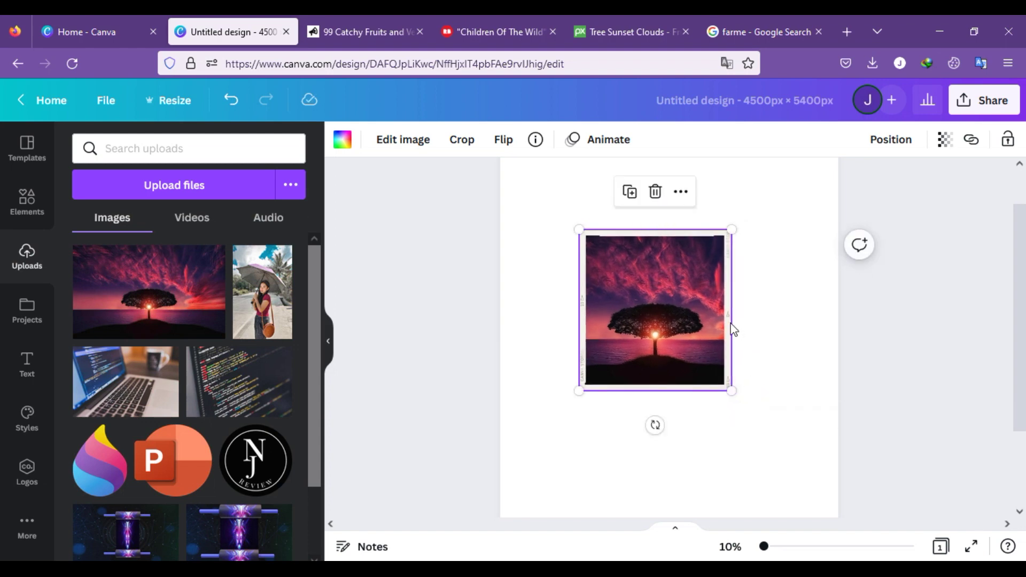
mouse_move(647, 315)
mouse_down()
mouse_move(678, 321)
mouse_move(661, 321)
mouse_up()
- Enlarge the framed tree photo from its corners until it spans the full page width
drag(593, 394, 508, 540)
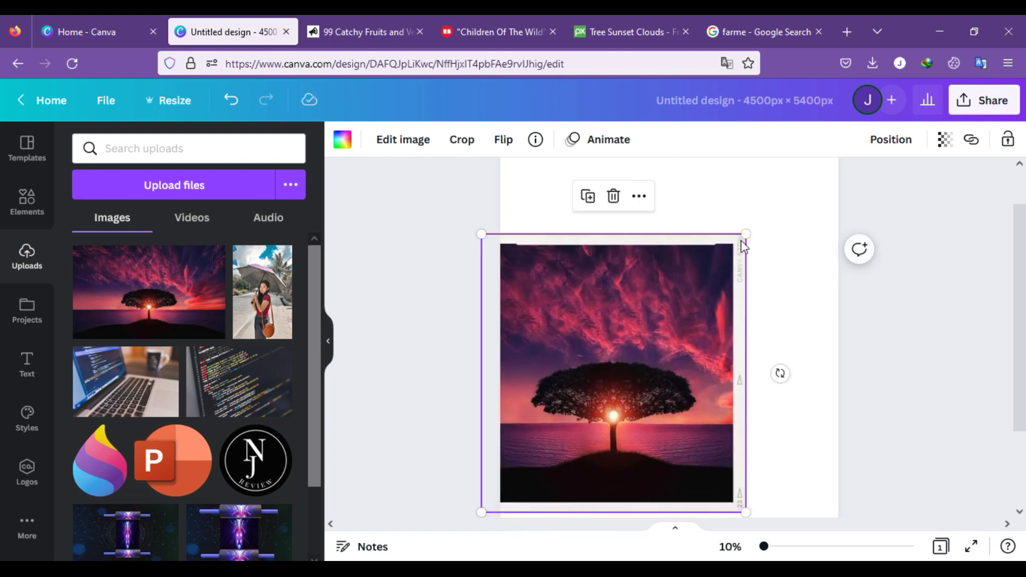
drag(747, 234, 884, 142)
- Review the "Mine Forever" Classic T-Shirt listing on Redbubble, including its product photos, other shirt styles, features and reviews
click(508, 32)
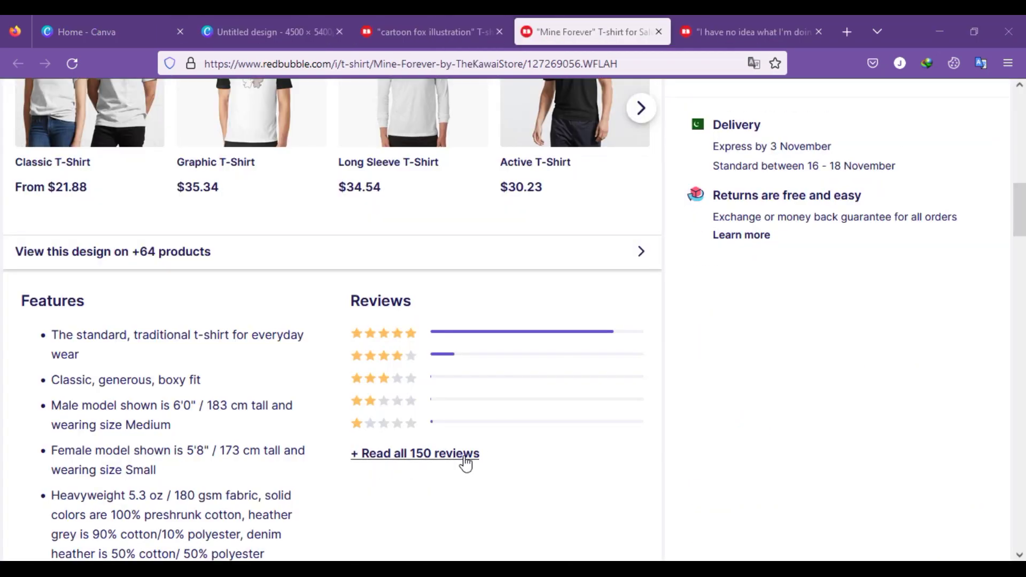
scroll(466, 463, up, 12)
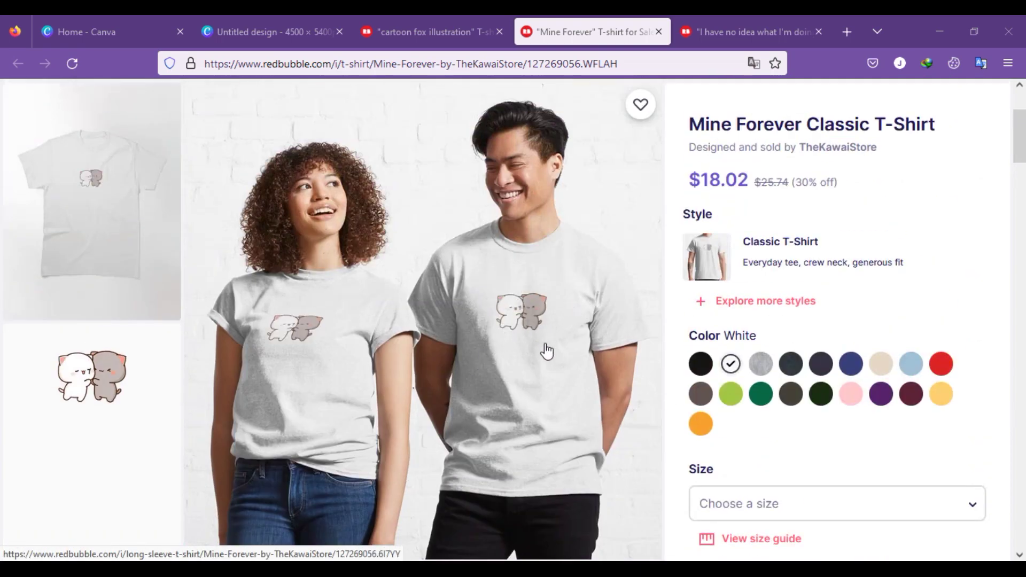
scroll(546, 351, down, 7)
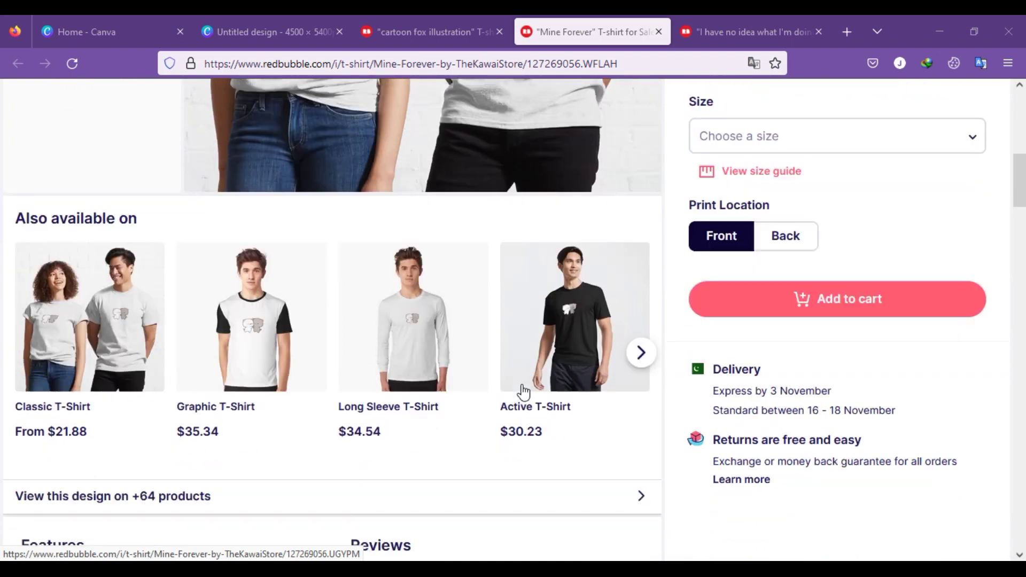
scroll(523, 392, down, 6)
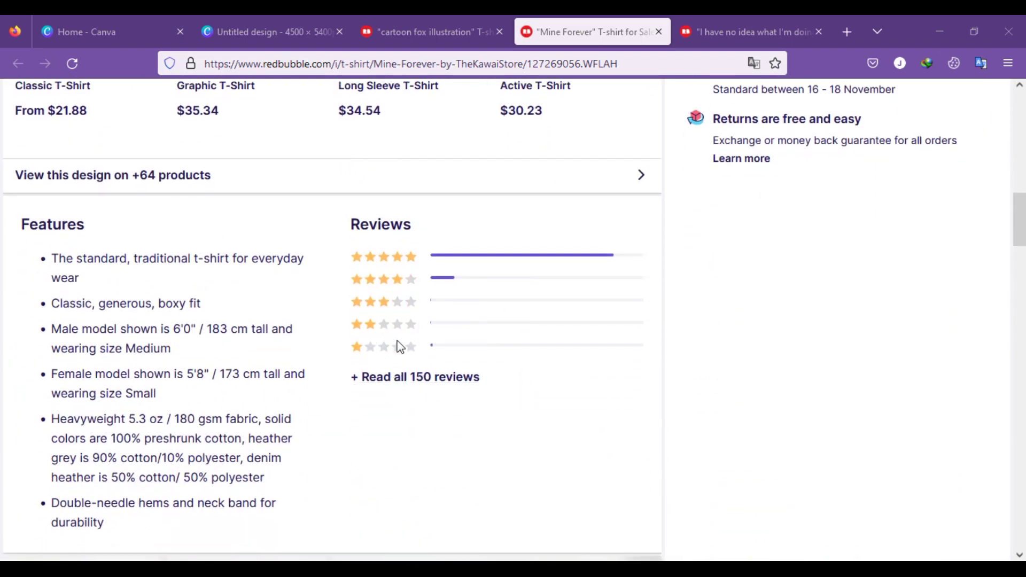
scroll(449, 321, up, 3)
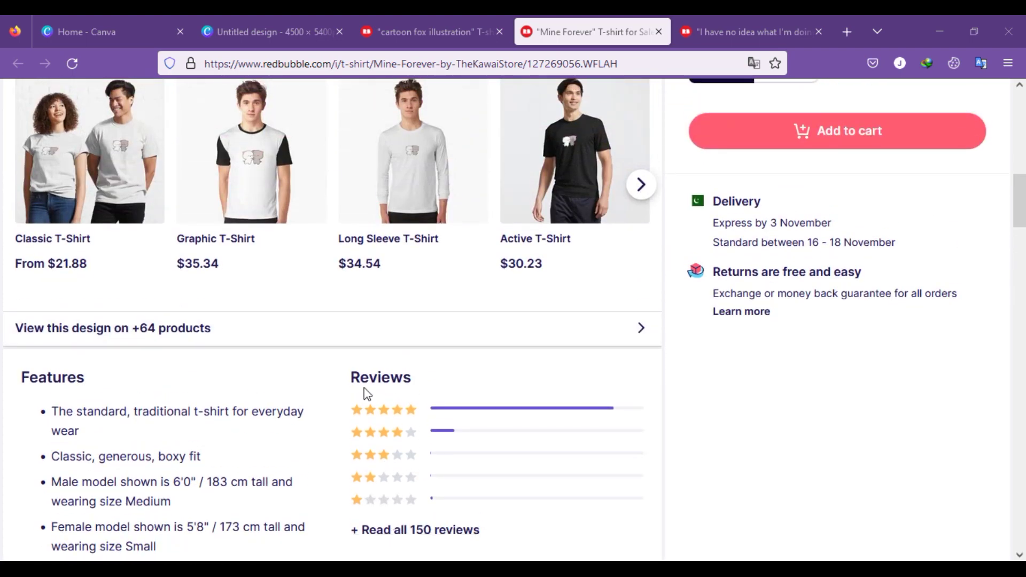
- Return to the Canva design and apply the love template with the two hugging cats and pink hearts to the blank page
click(276, 21)
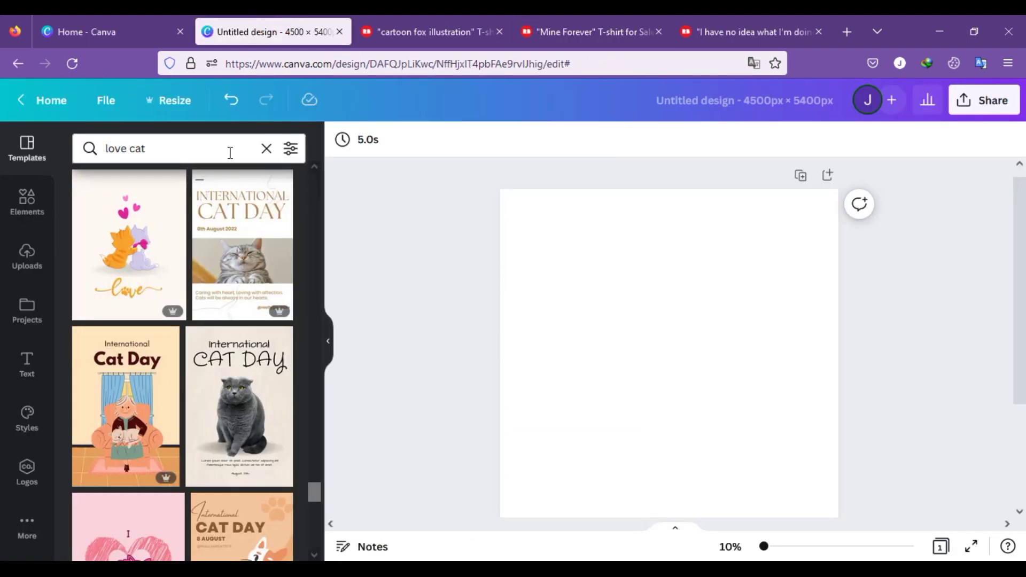
click(150, 257)
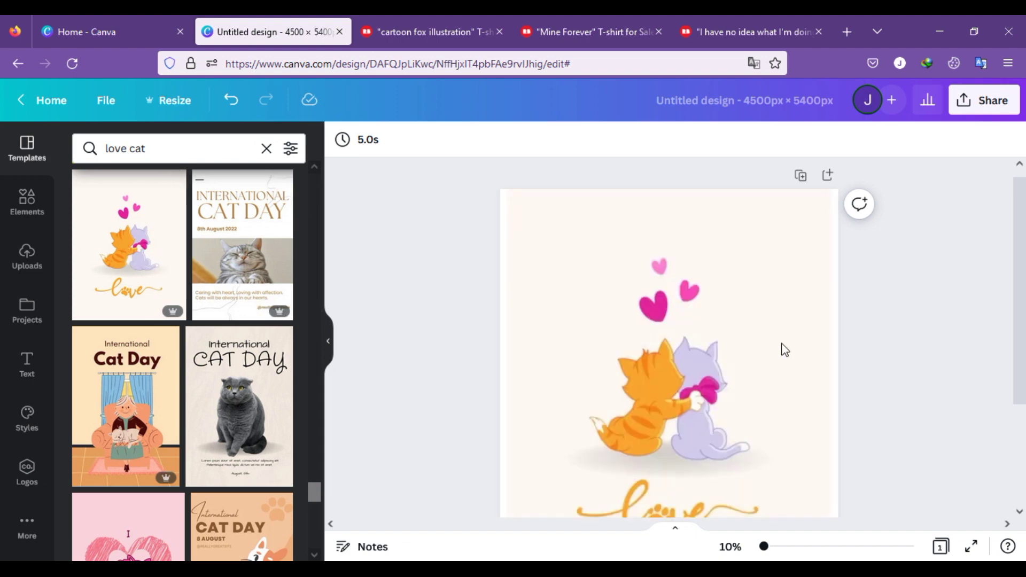
scroll(784, 350, down, 2)
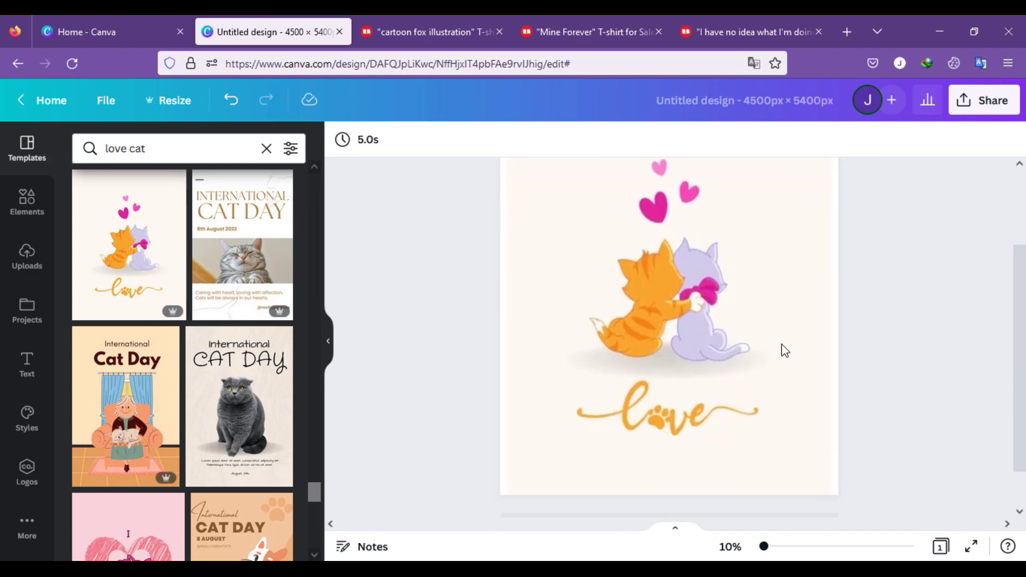
click(688, 427)
click(744, 347)
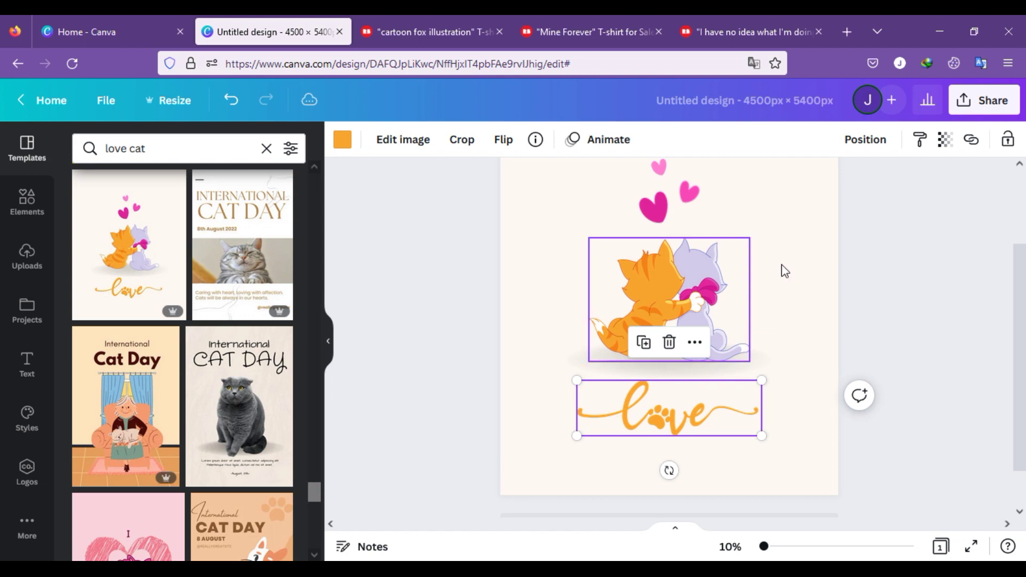
scroll(732, 348, up, 2)
scroll(734, 352, down, 1)
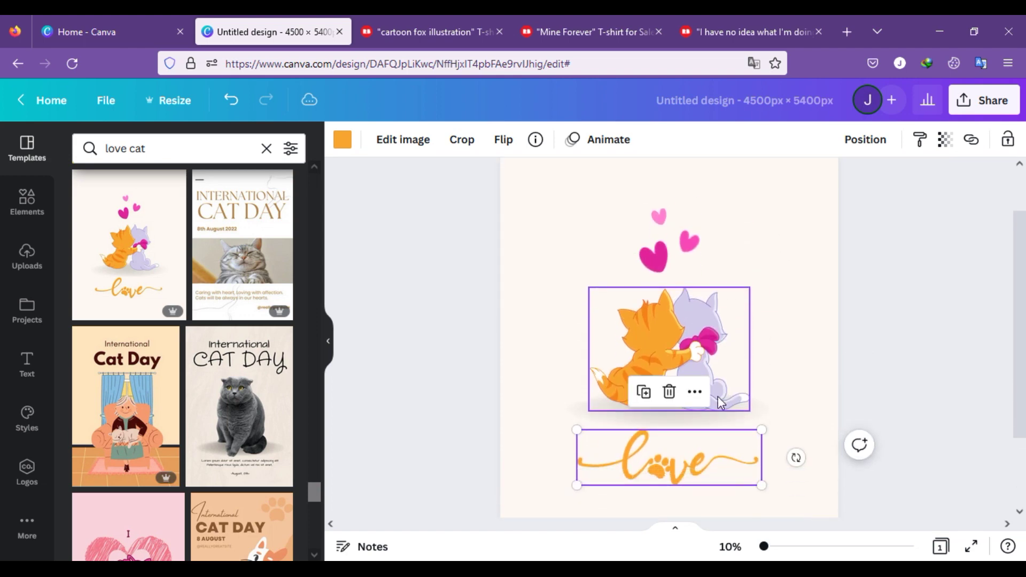
- Try light grey and red as the page background colour and restore the template's cream background
click(804, 236)
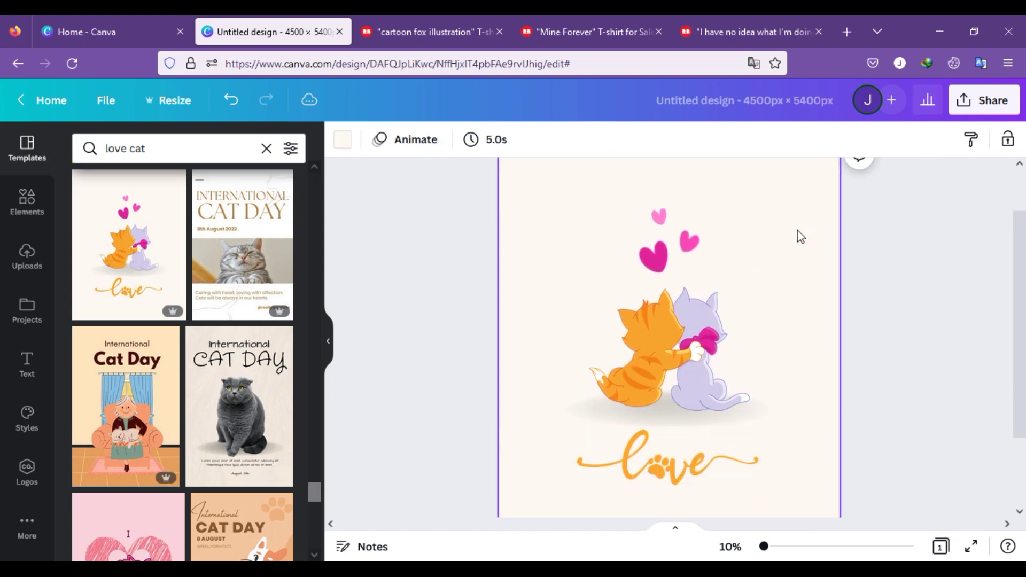
click(350, 140)
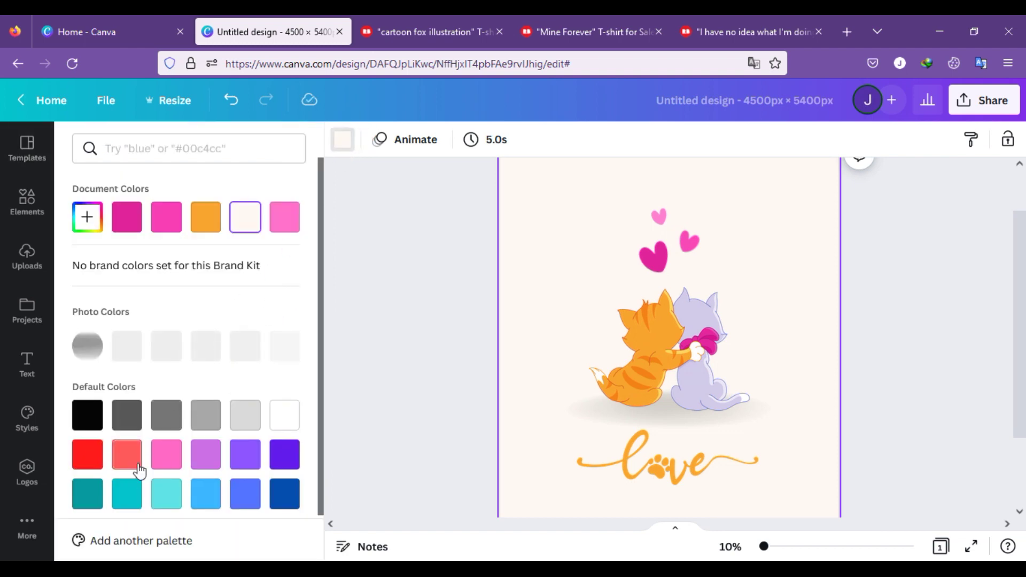
click(245, 416)
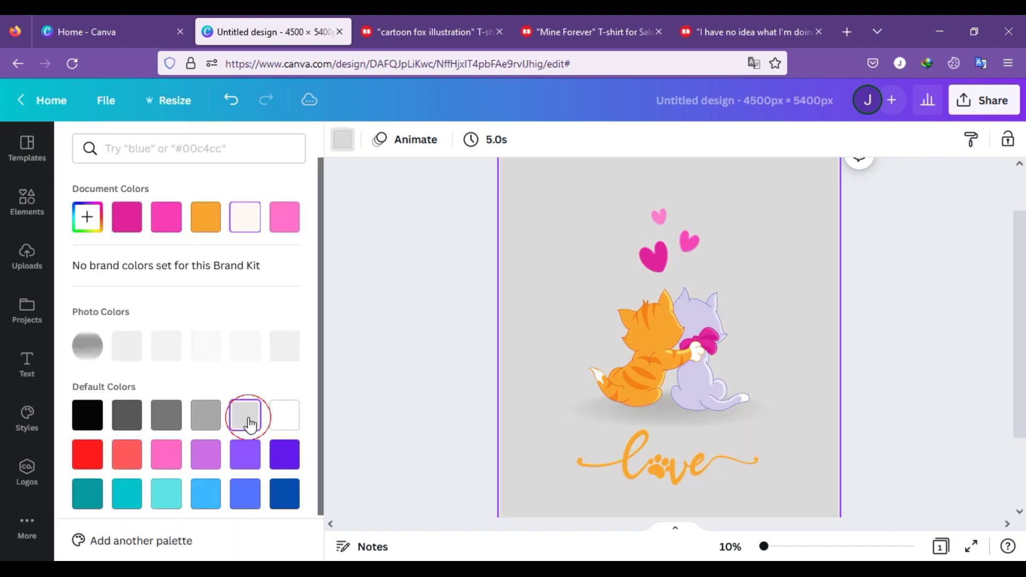
click(140, 461)
click(86, 466)
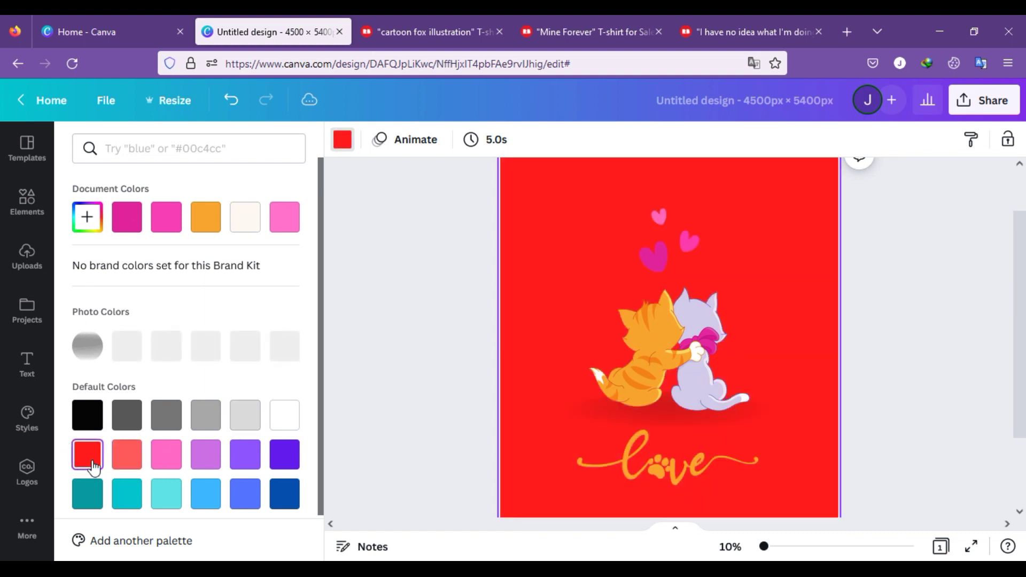
click(244, 215)
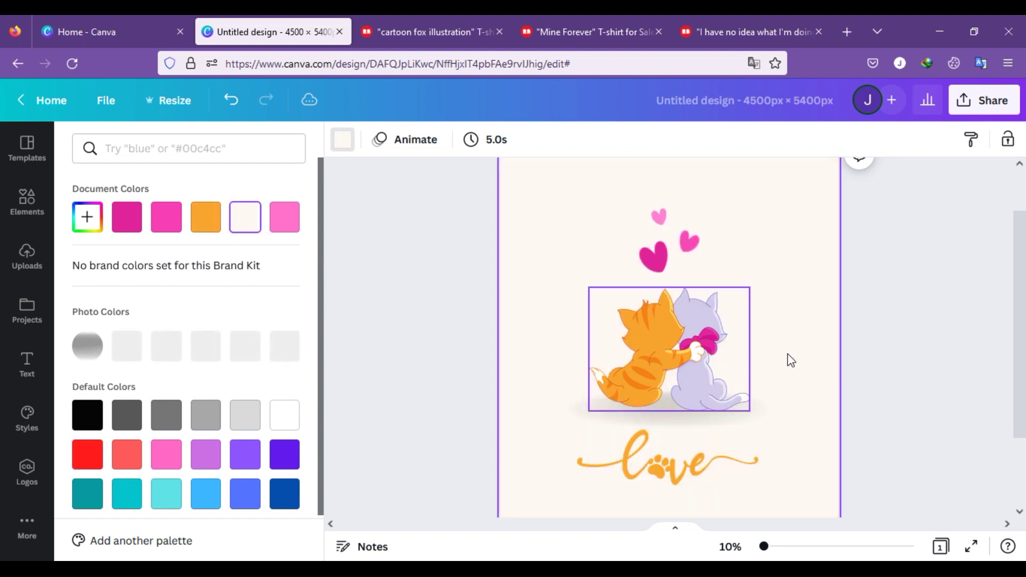
- Search the elements library for "Love"
click(138, 149)
click(53, 174)
click(26, 200)
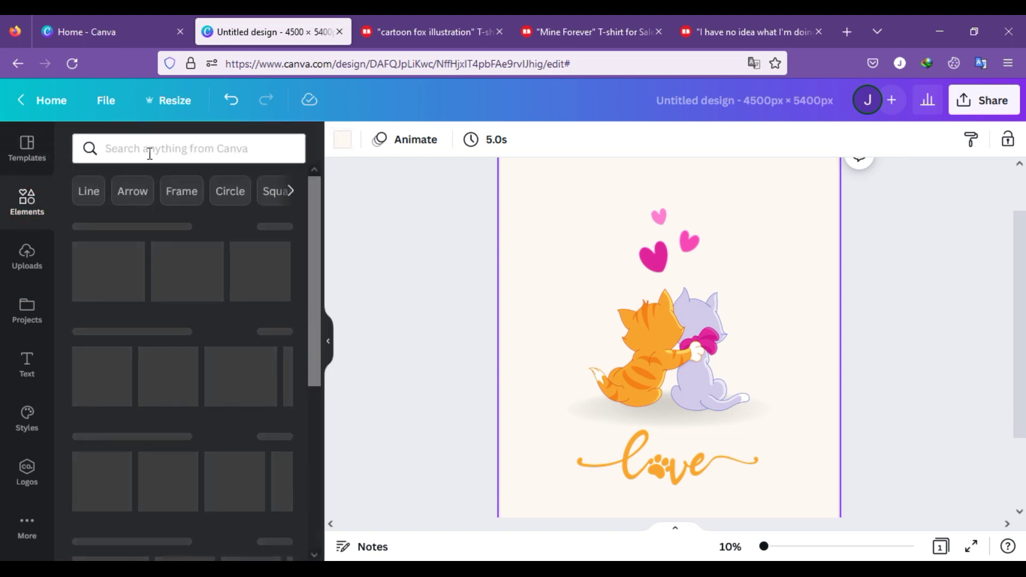
click(154, 153)
text(lo)
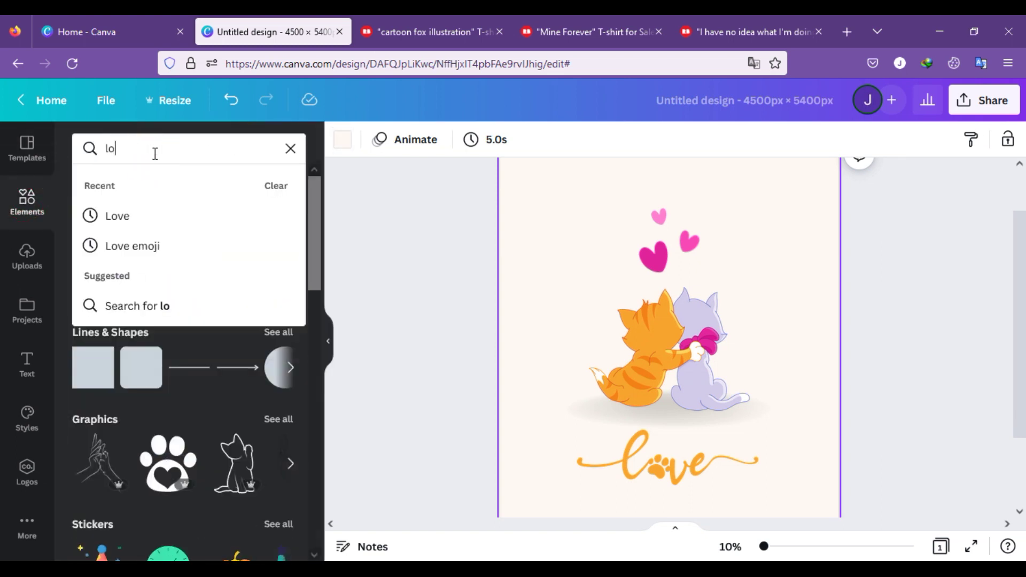
text(ve)
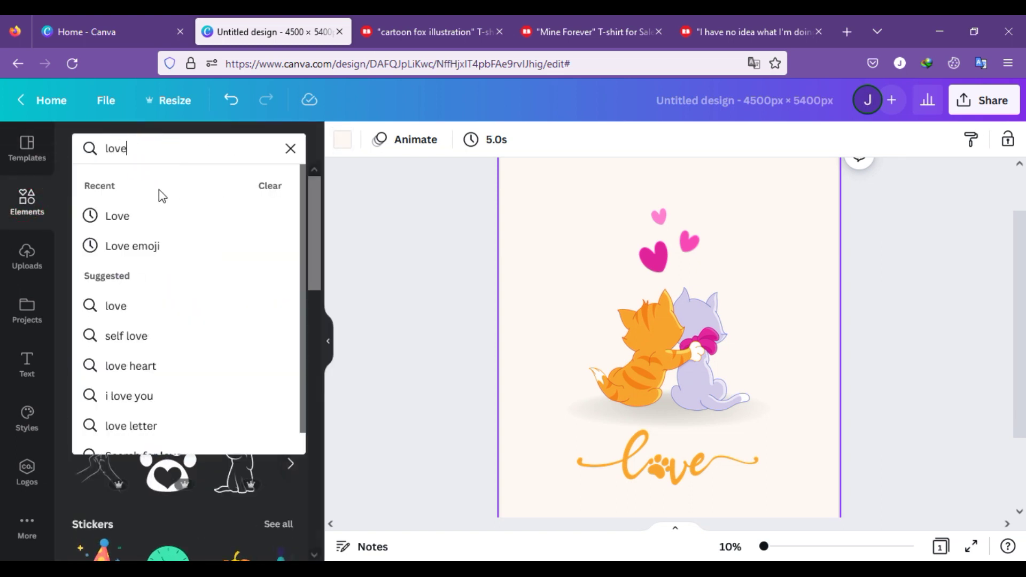
click(139, 216)
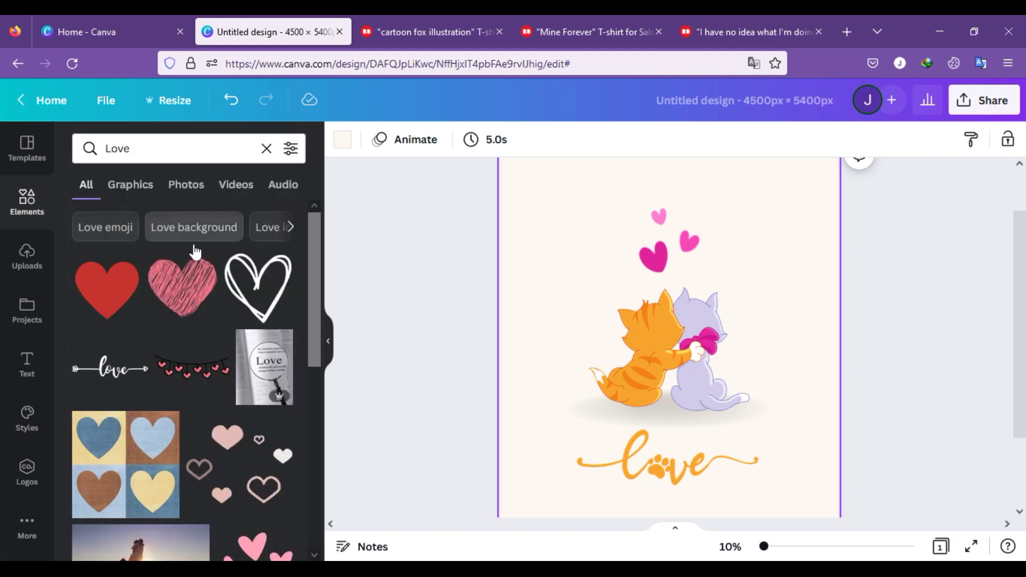
- Add the hanging-hearts garland graphic and enlarge it to about two thirds of the page width above the cats
scroll(202, 271, down, 6)
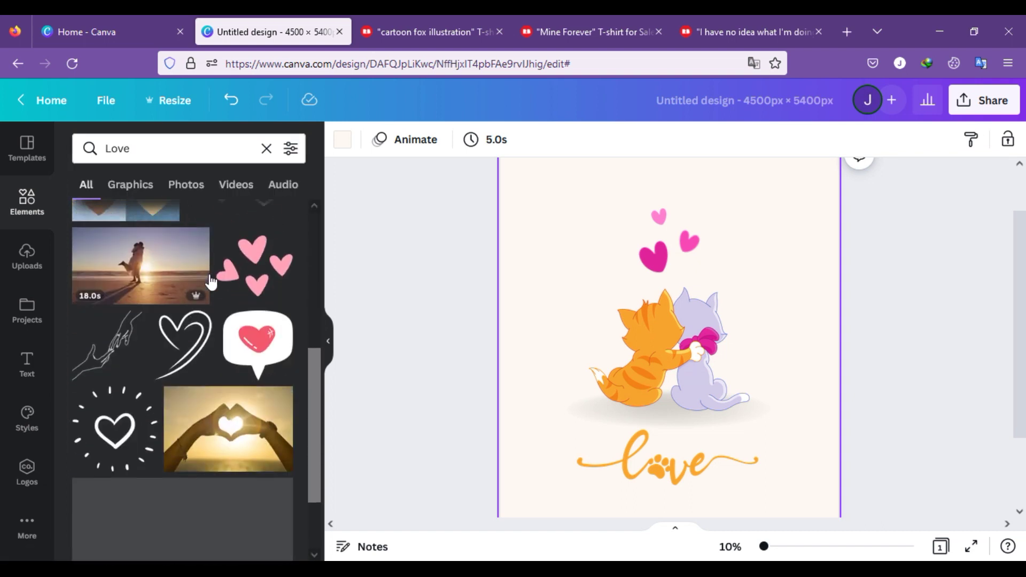
scroll(191, 295, up, 5)
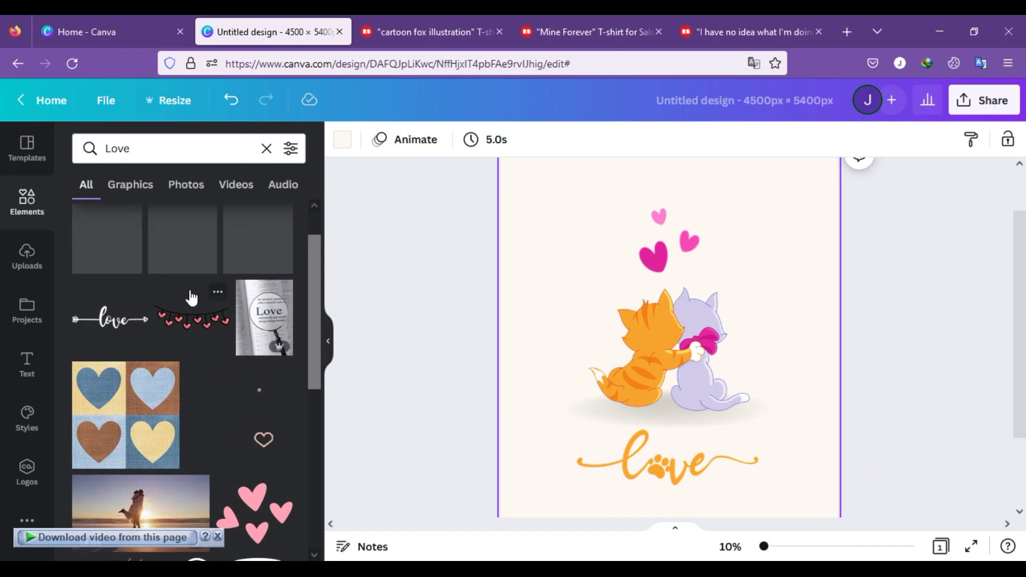
click(192, 319)
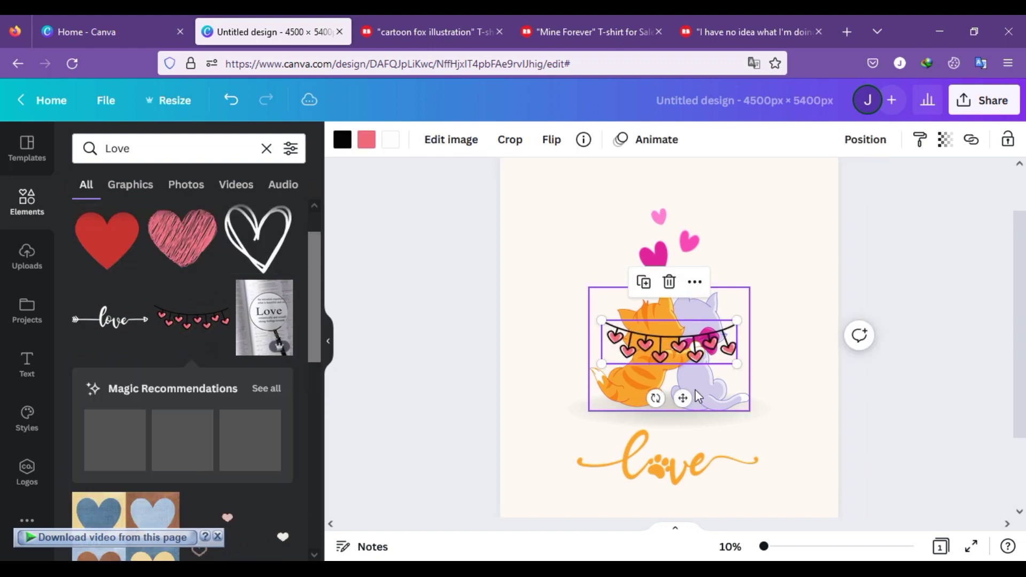
drag(661, 250, 545, 223)
drag(735, 220, 775, 236)
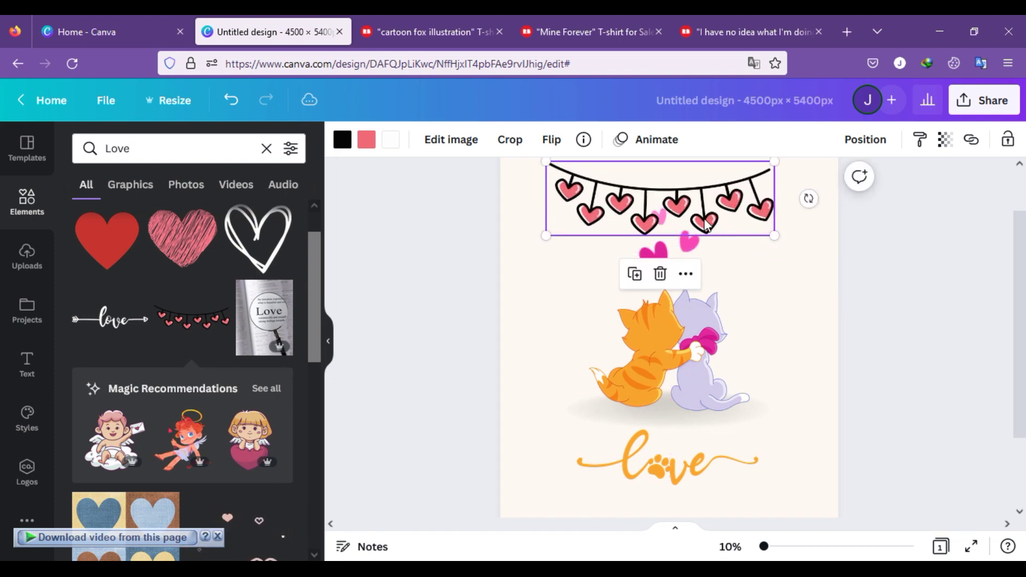
- Move the heart garland flush with the page's upper edge and centre it horizontally
drag(706, 219, 714, 208)
scroll(710, 251, up, 2)
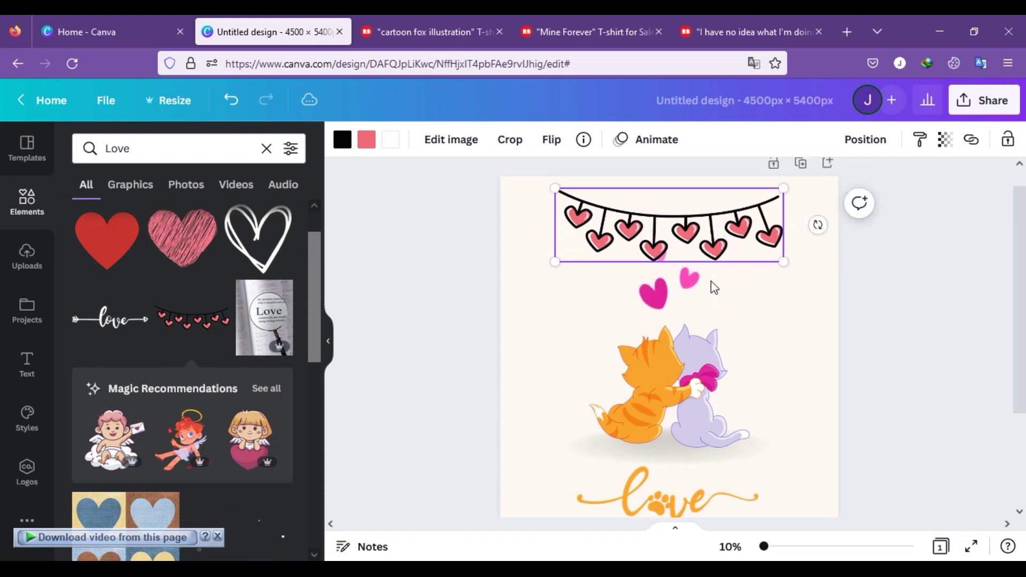
drag(707, 283, 697, 265)
click(929, 320)
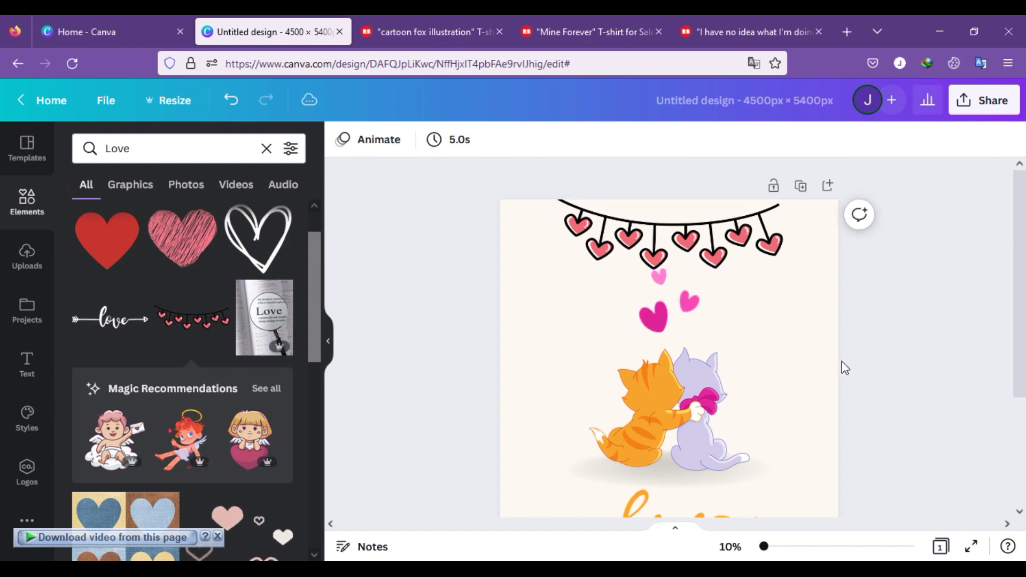
- Delete the orange love lettering and place the love arrow graphic centred beneath the cats instead
scroll(508, 382, down, 1)
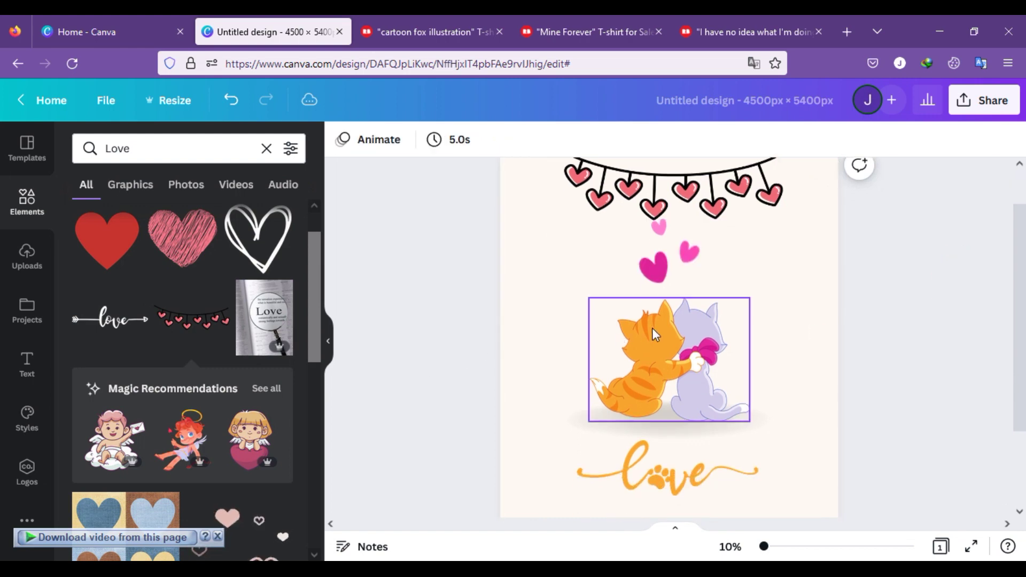
scroll(219, 342, down, 3)
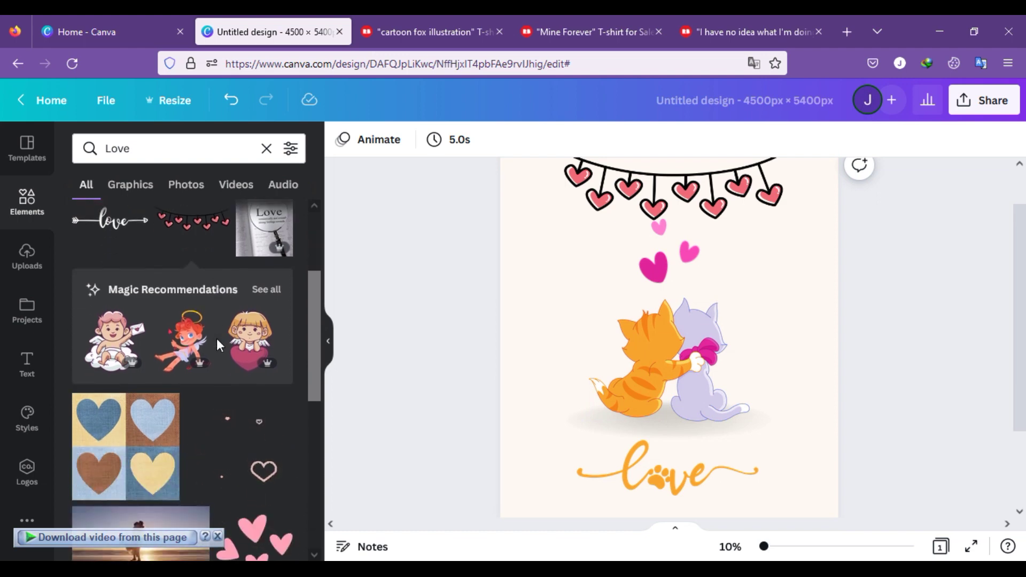
click(695, 472)
click(669, 401)
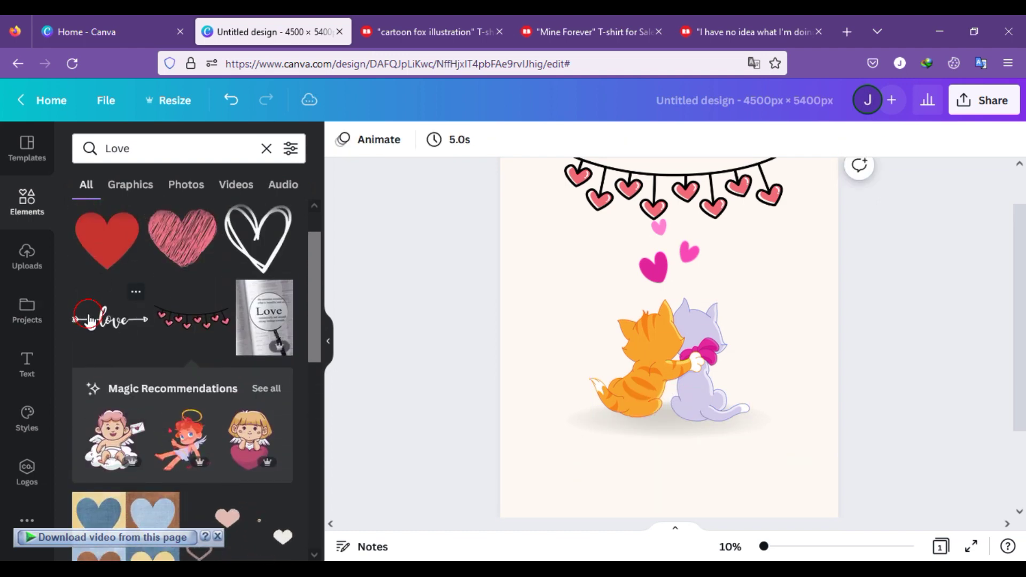
click(110, 319)
drag(677, 395, 676, 476)
- Recolour the love arrow graphic in the dark magenta document colour of the large heart
click(349, 152)
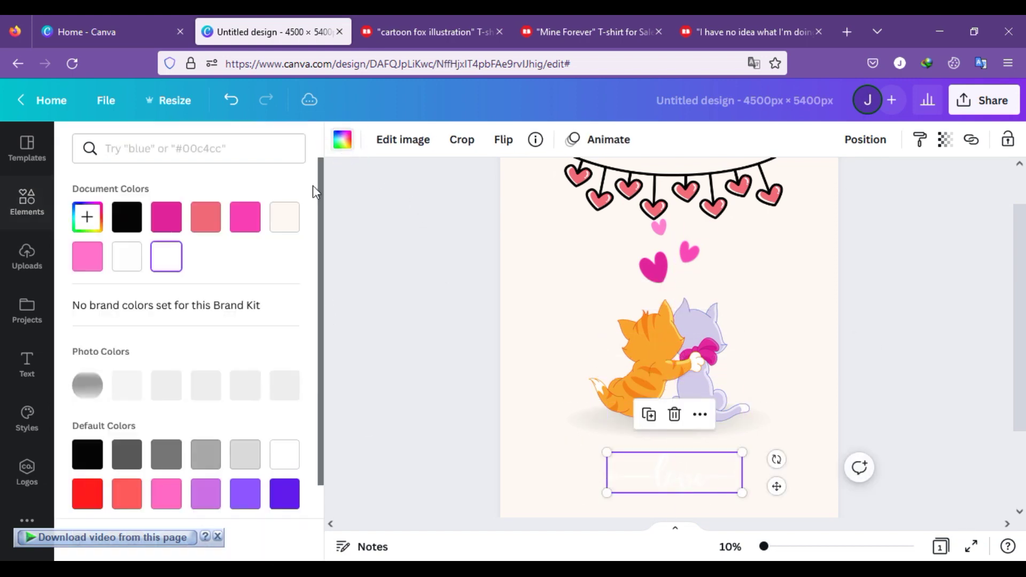
click(178, 230)
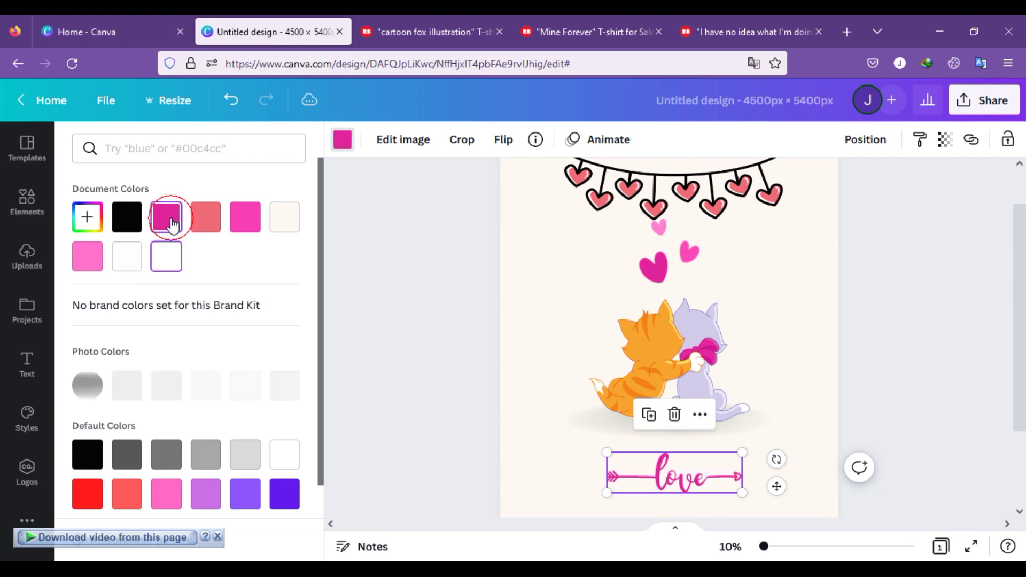
key(Escape)
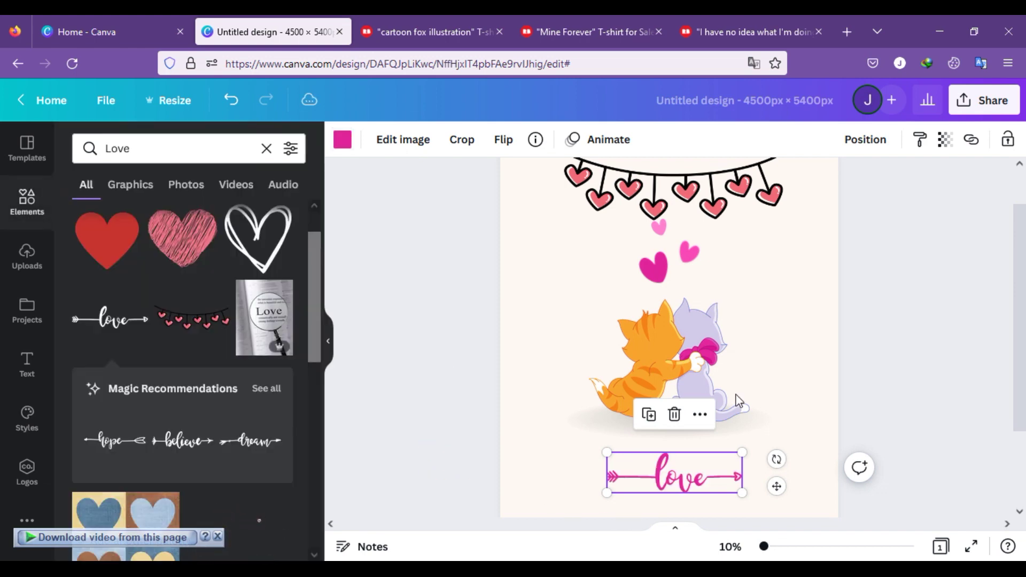
click(788, 364)
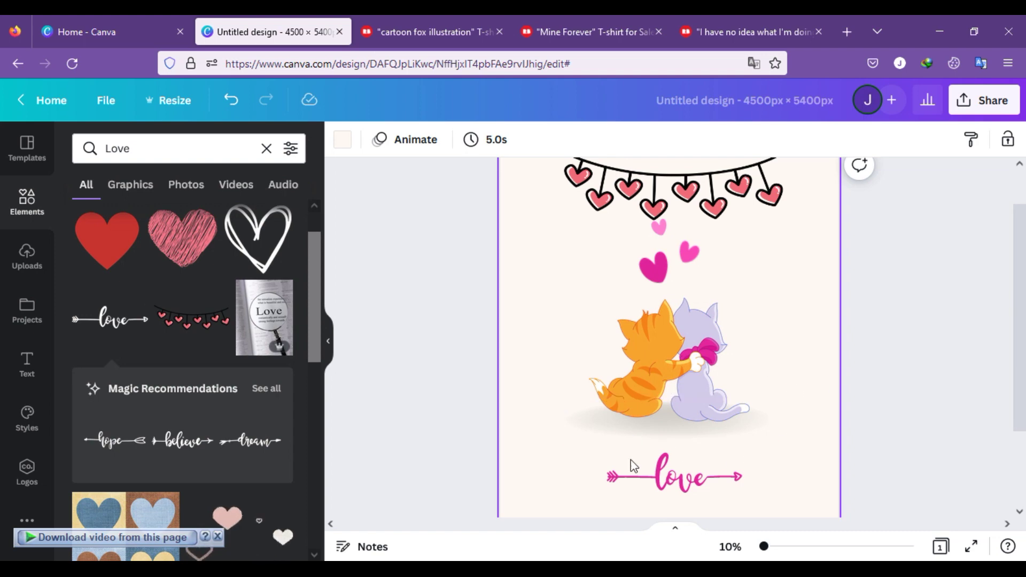
- View the "cartoon fox illustration" listing on Redbubble and add a blank second page to the Canva design
click(463, 31)
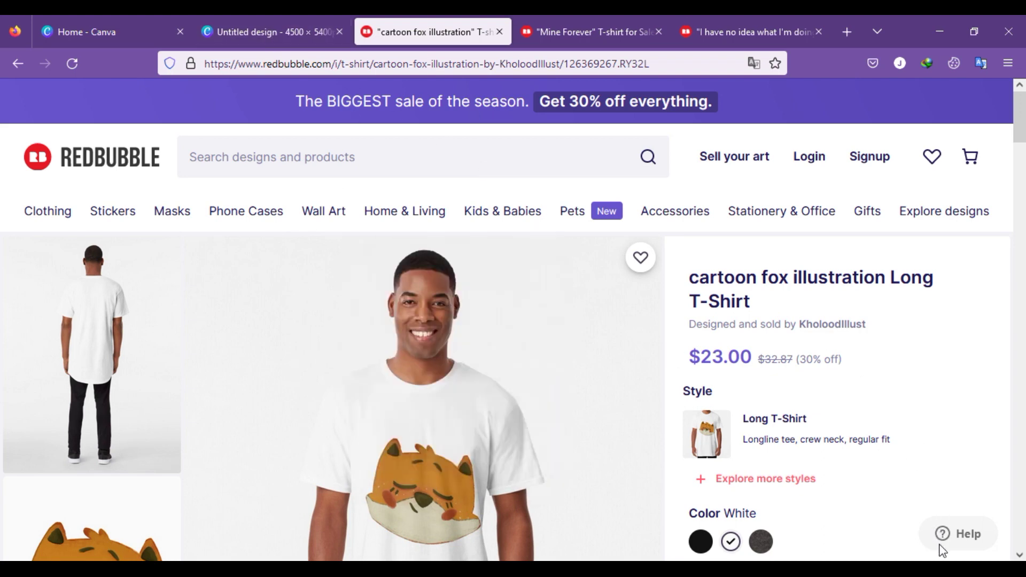
click(301, 33)
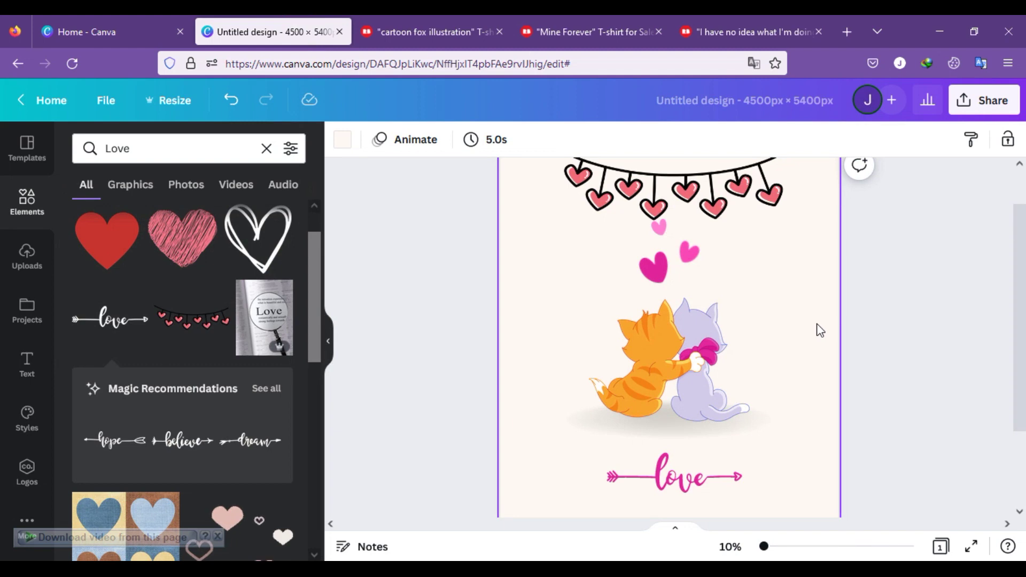
scroll(820, 330, down, 2)
click(614, 487)
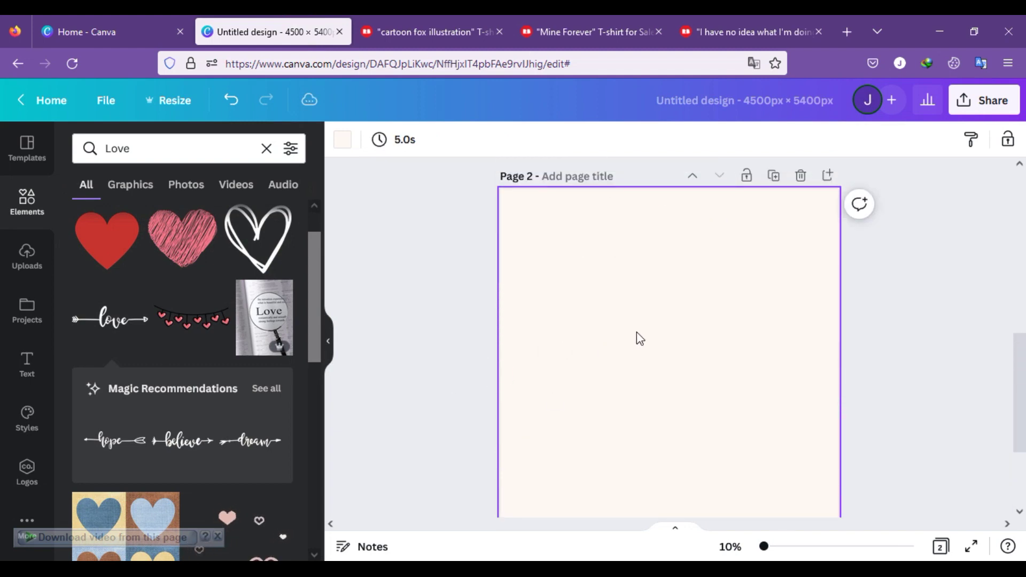
scroll(625, 328, down, 1)
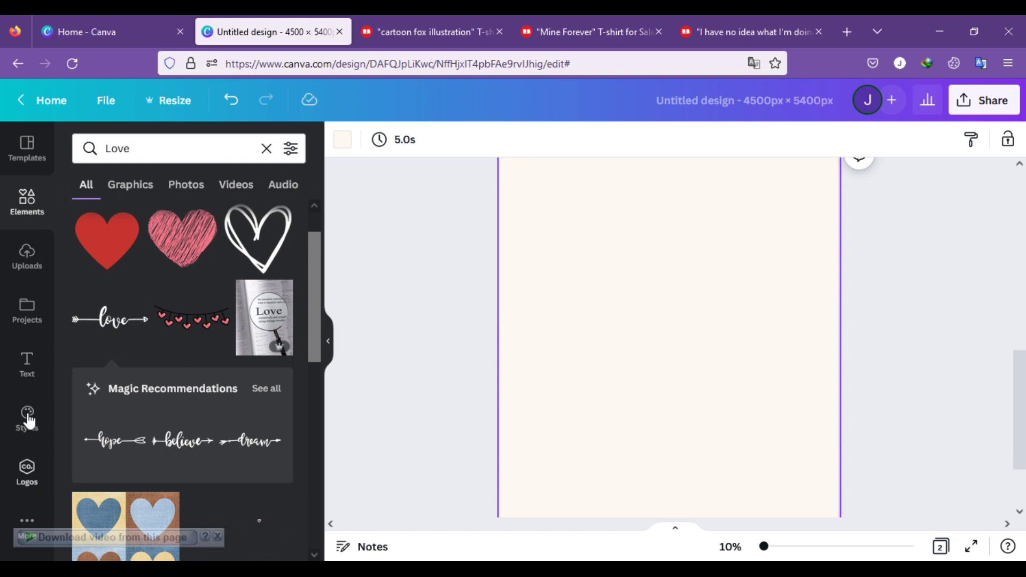
click(177, 148)
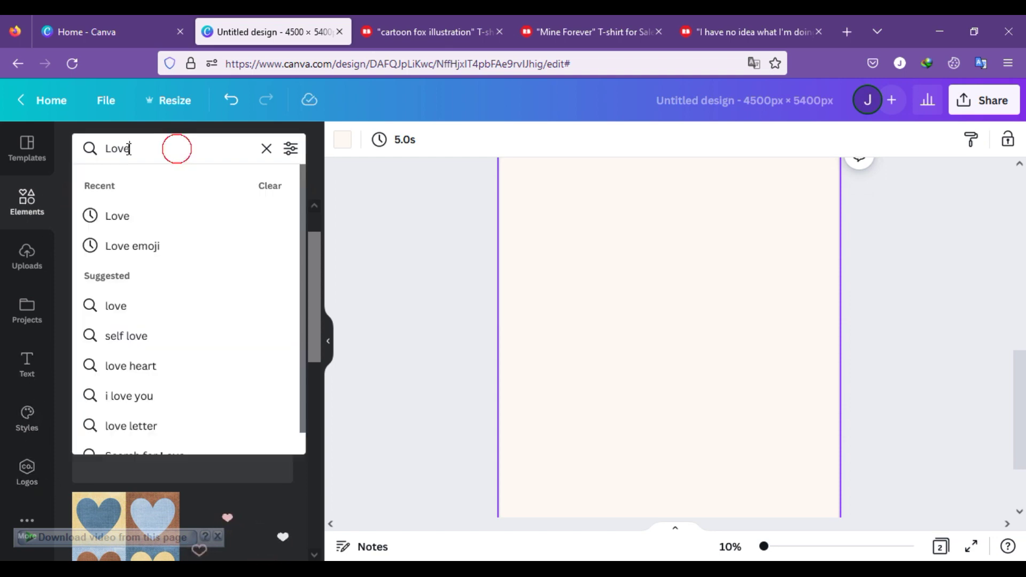
key(BackSpace)
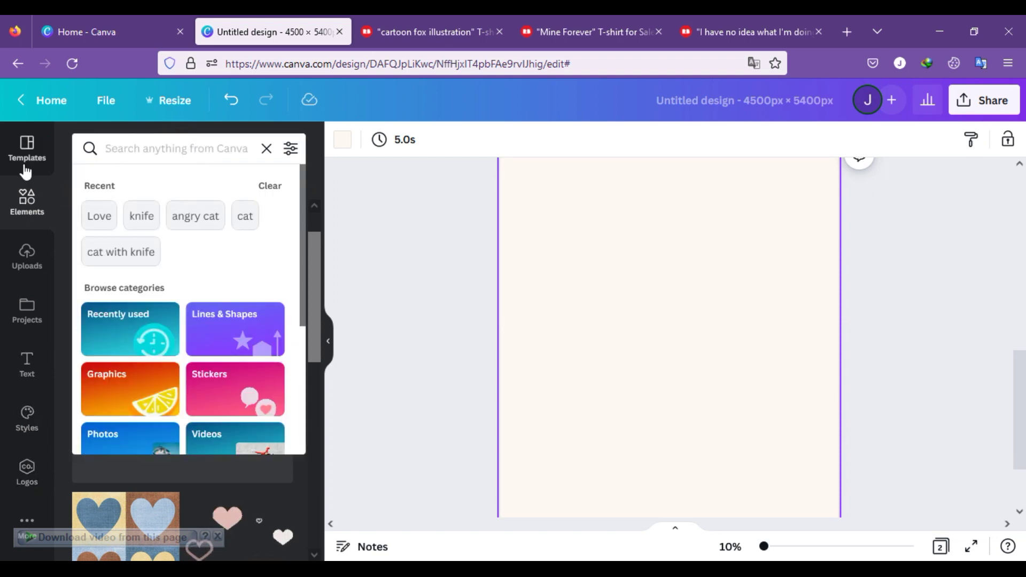
text(imo)
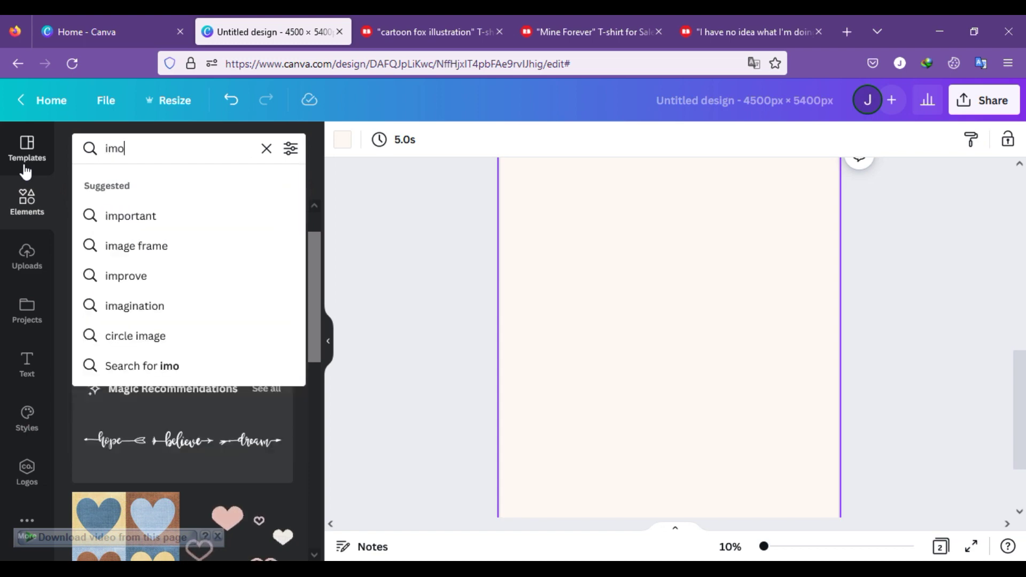
text(g)
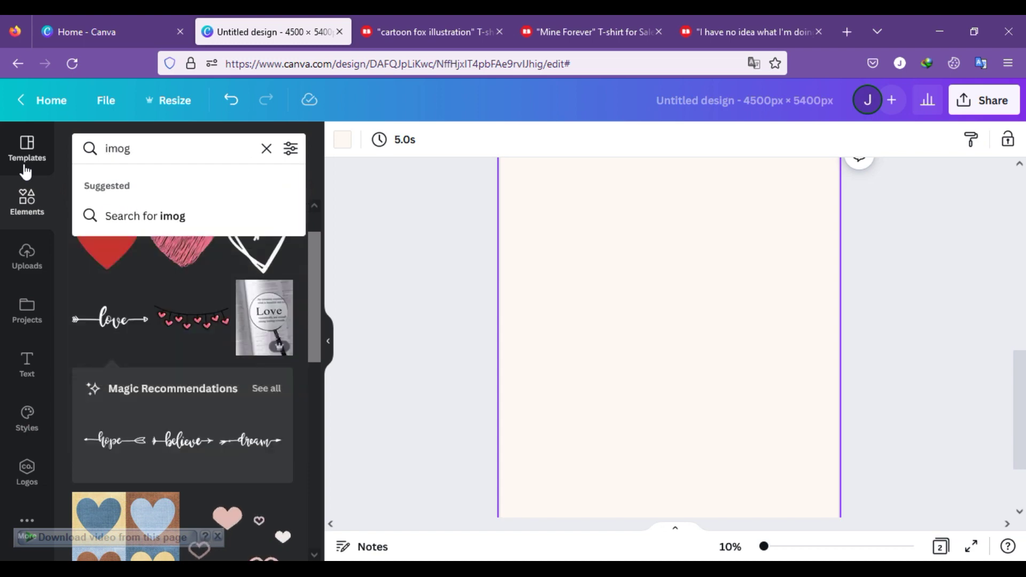
key(Return)
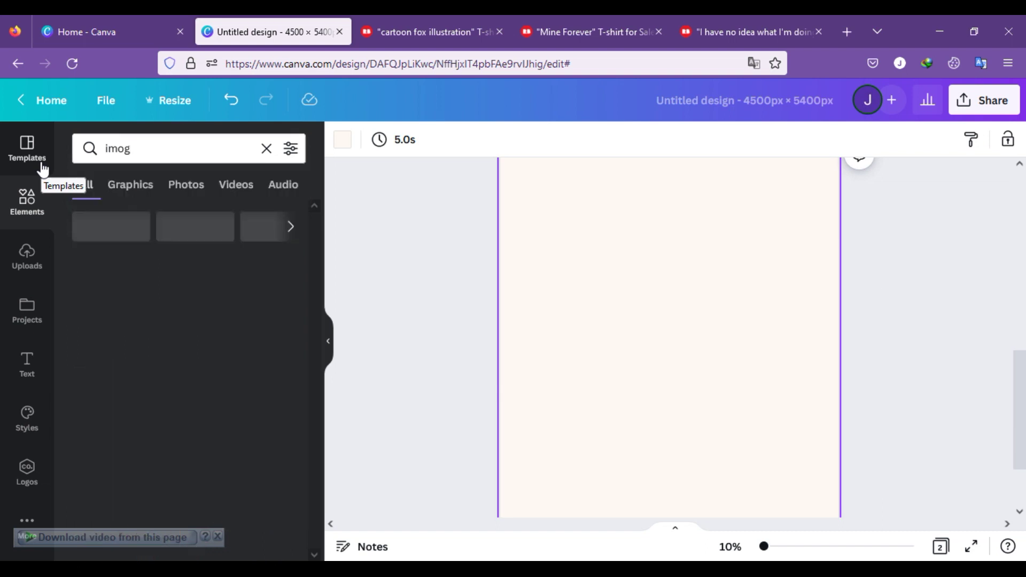
key(BackSpace)
key(BackSpace)
key(BackSpace)
key(BackSpace)
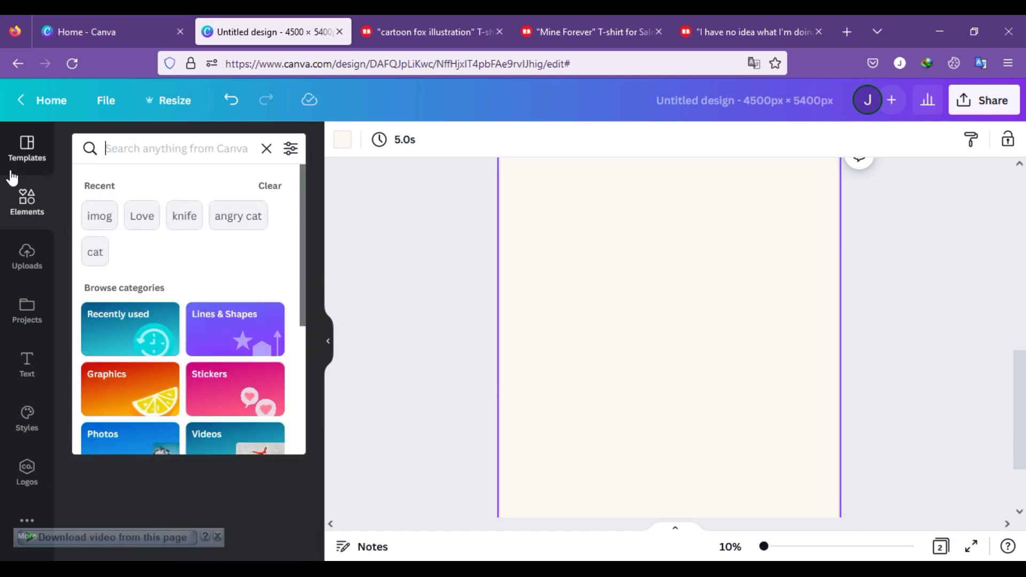
- Search the element library for "emoji dog"
text(emoji)
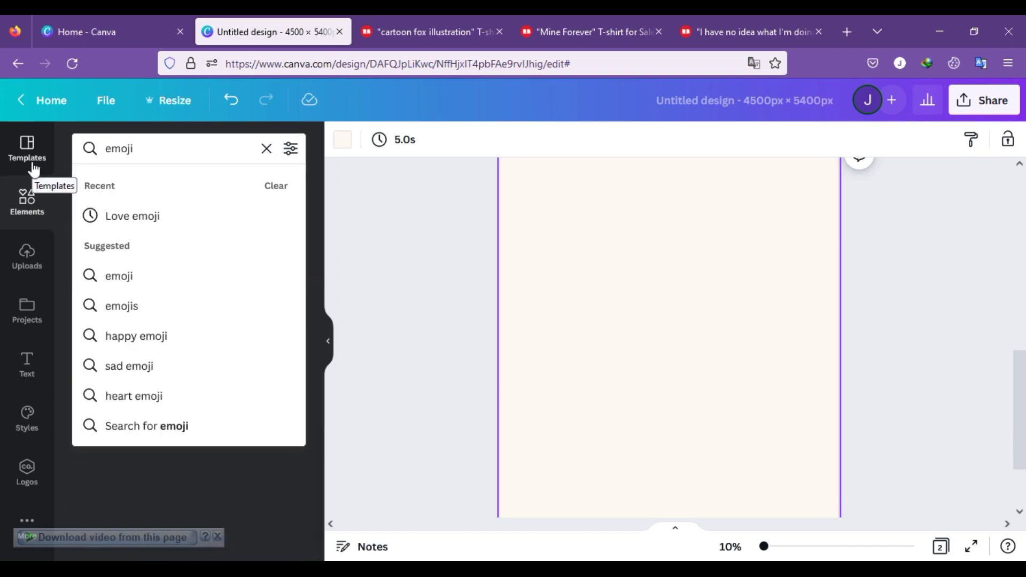
key(Return)
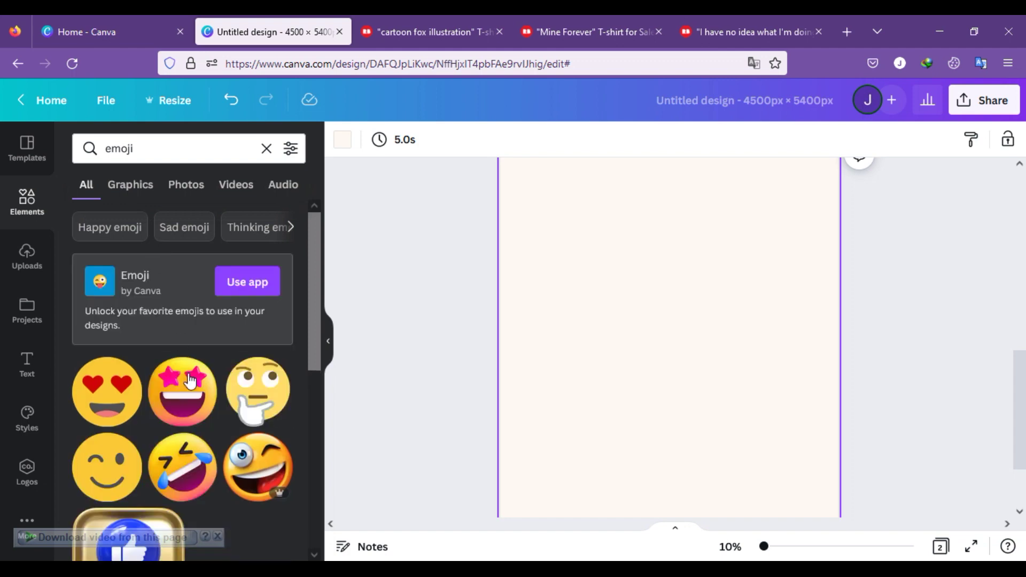
scroll(188, 374, down, 5)
scroll(188, 373, up, 3)
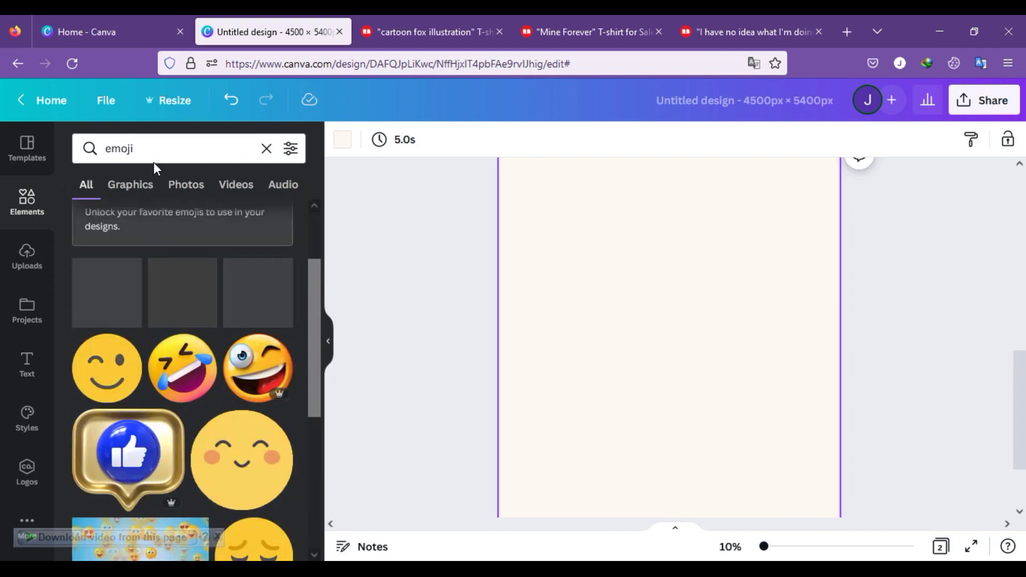
click(155, 152)
text(dog)
key(Return)
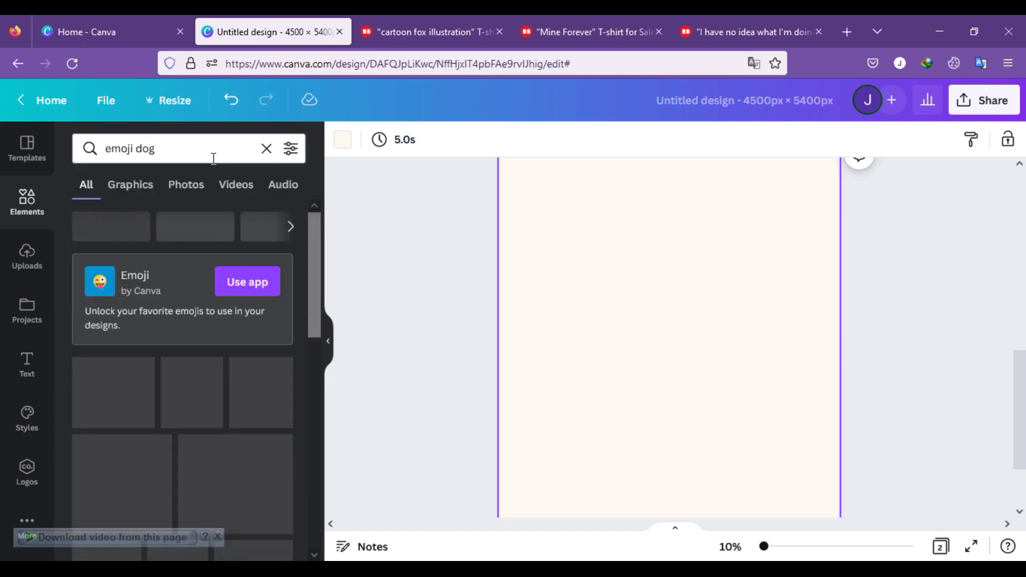
scroll(197, 429, down, 1)
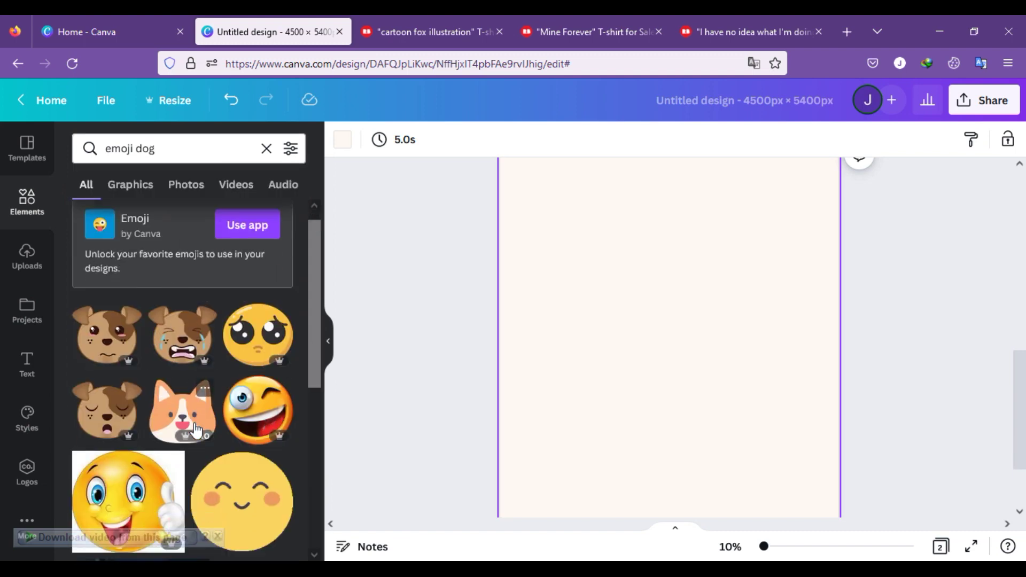
- Switch to Redbubble to view the "Mine Forever" and "cartoon fox illustration" listings, and return to the Canva design
click(573, 27)
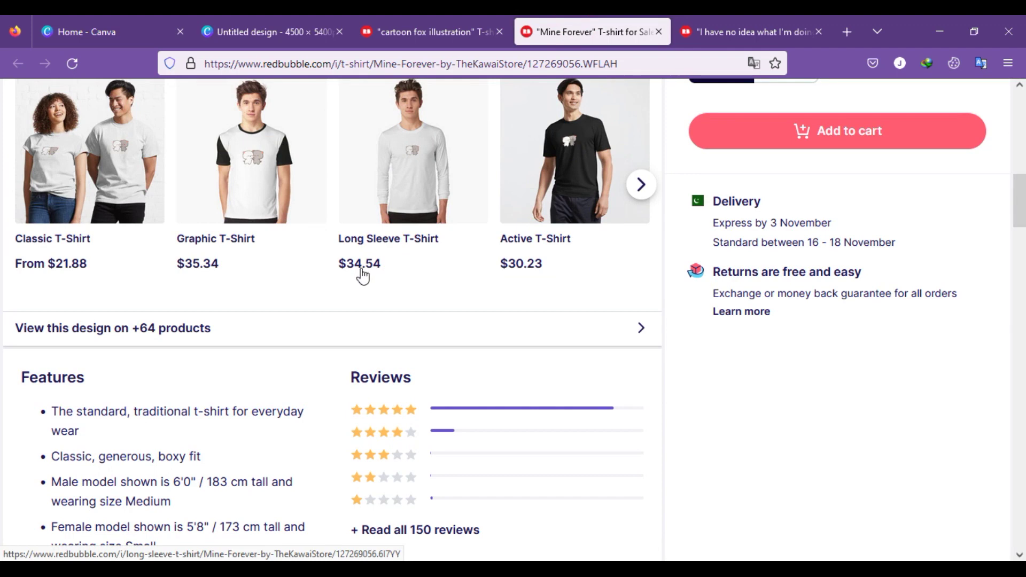
scroll(362, 275, up, 6)
click(450, 28)
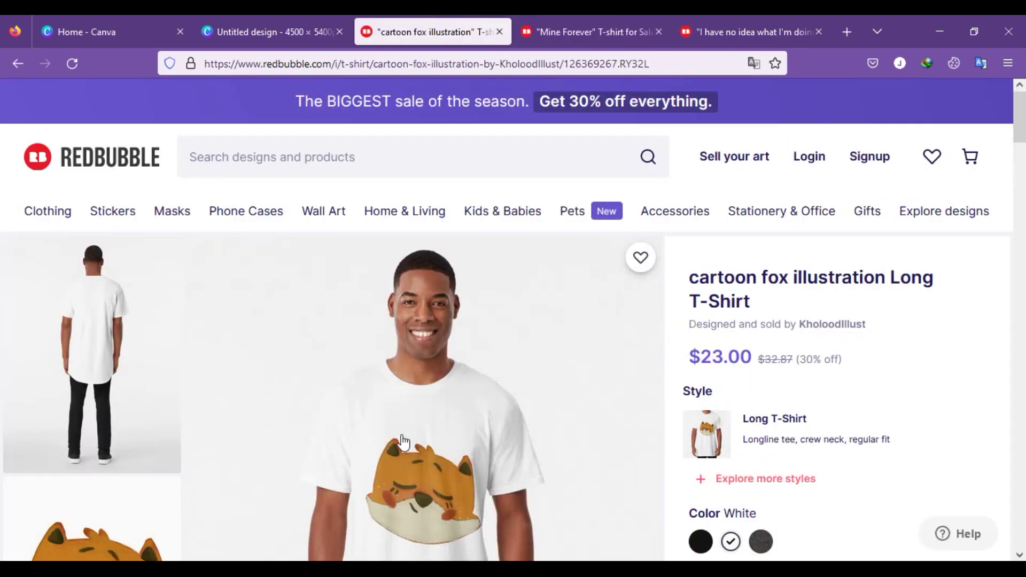
click(238, 31)
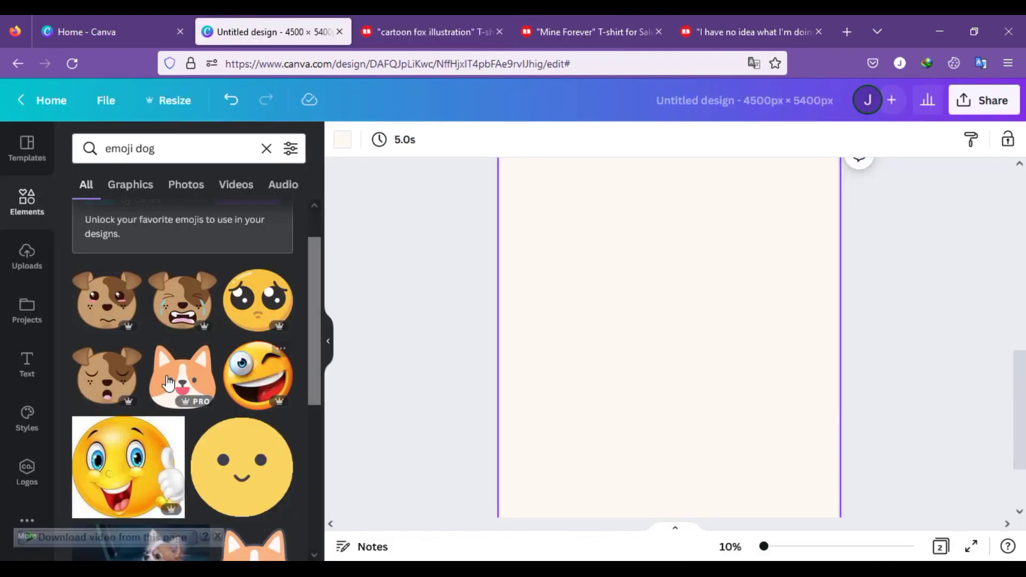
- Add the angry orange-and-white dog face to page 2, enlarge it to fill most of the page width and centre it
scroll(168, 383, down, 2)
scroll(167, 383, down, 2)
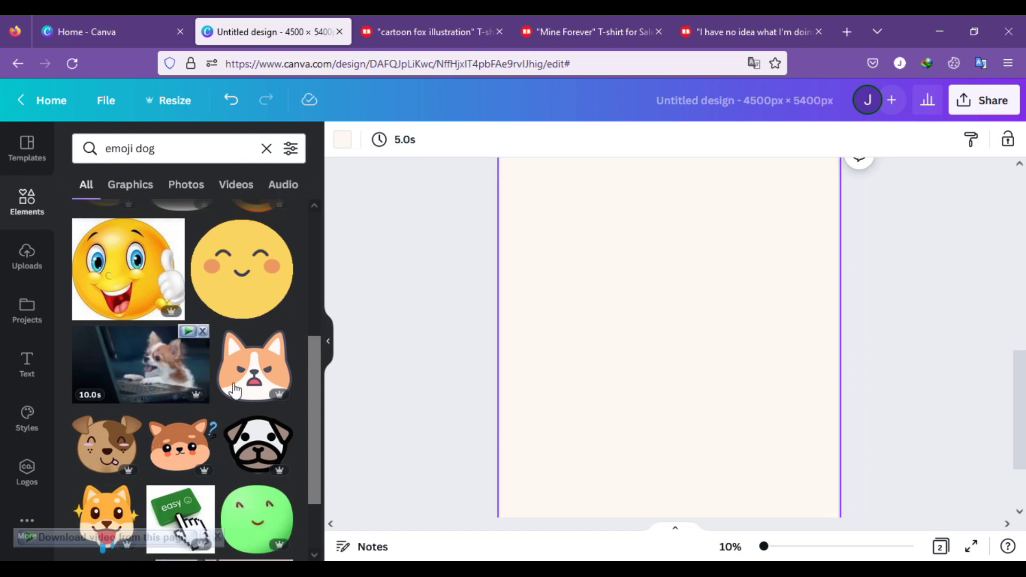
click(255, 374)
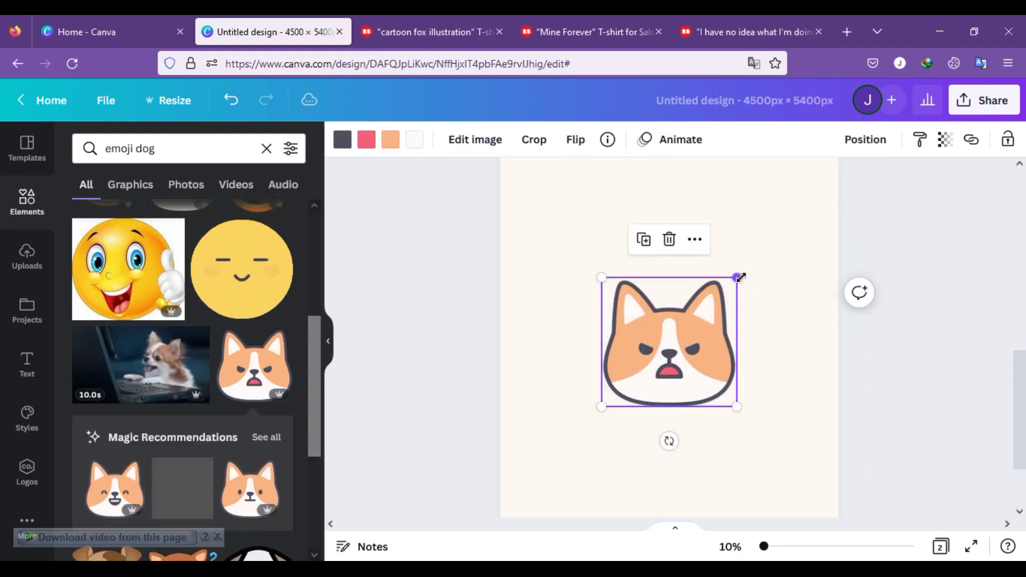
drag(738, 276, 800, 214)
drag(601, 406, 523, 481)
drag(621, 445, 631, 409)
click(607, 298)
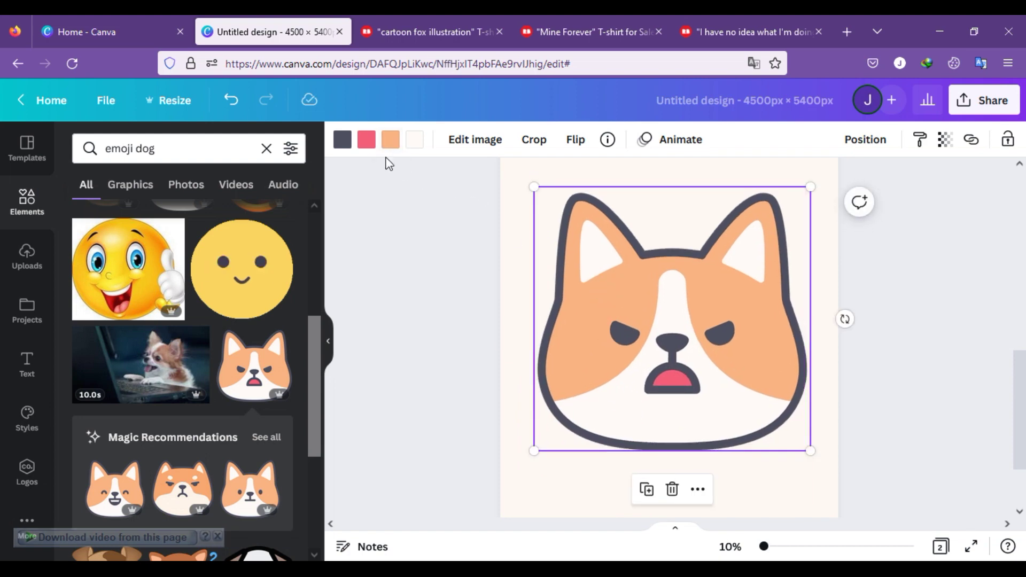
- Recolour the dog's peach fur with the light orange default colour
click(391, 140)
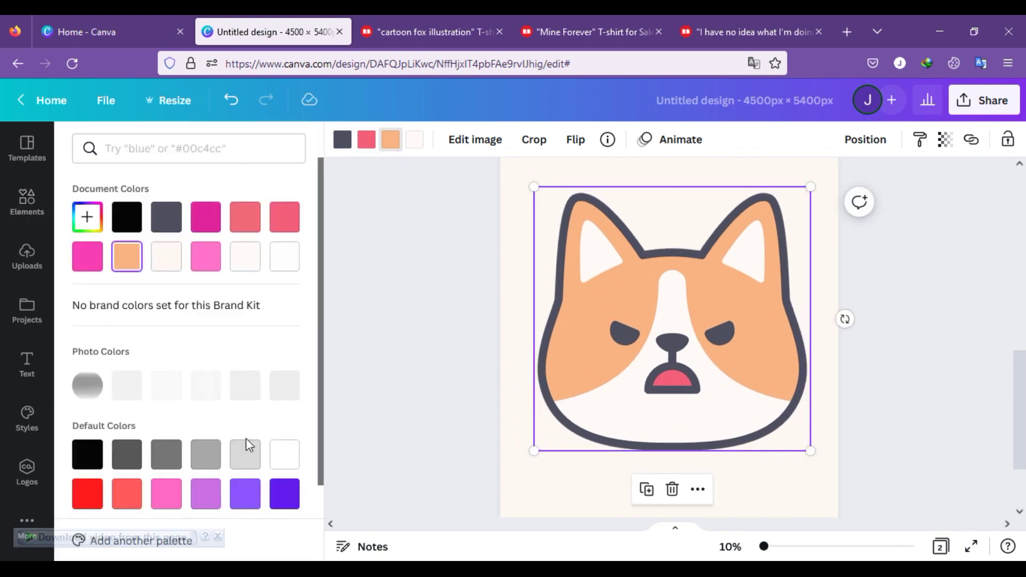
click(213, 497)
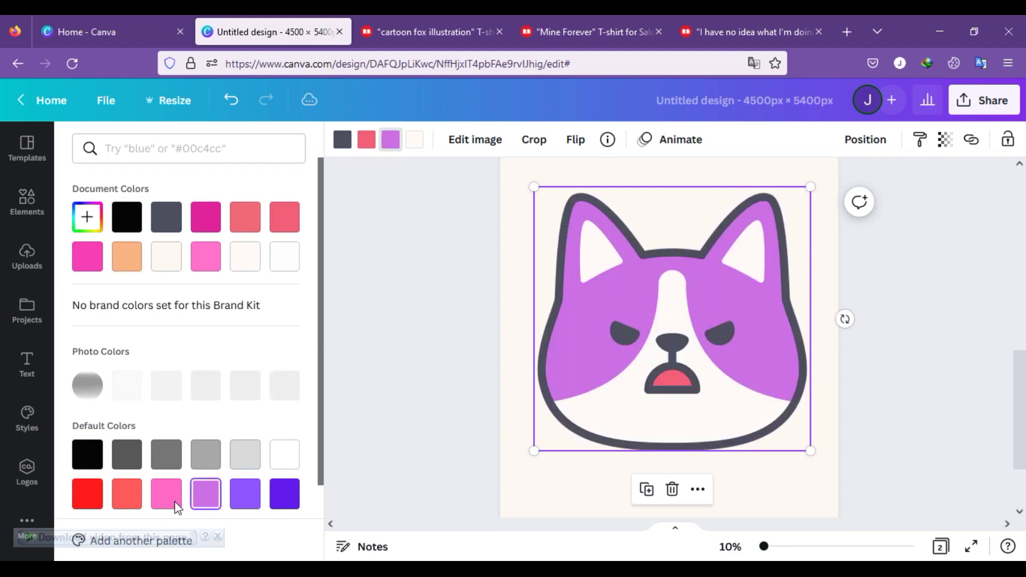
scroll(165, 509, down, 3)
click(207, 485)
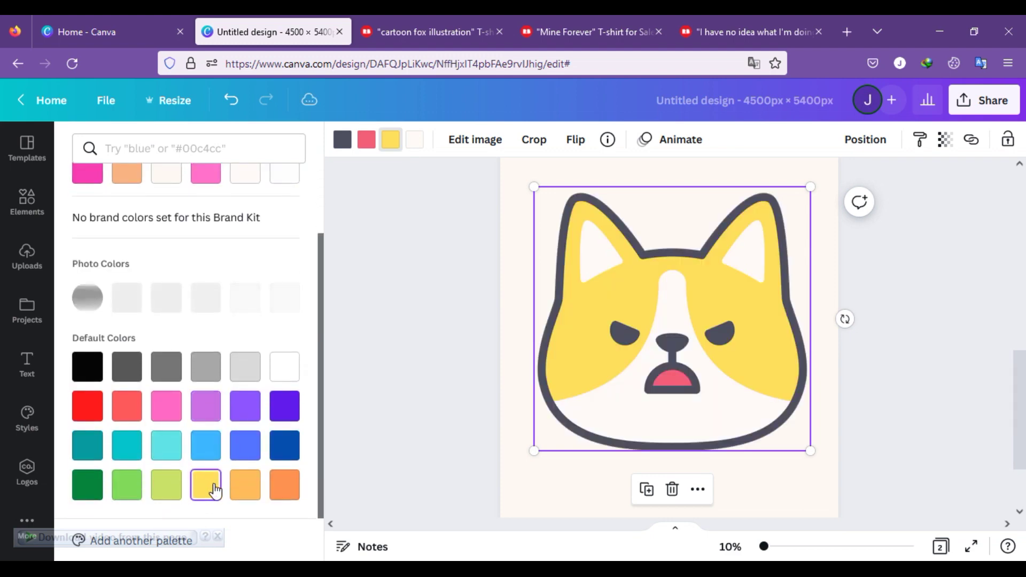
click(239, 494)
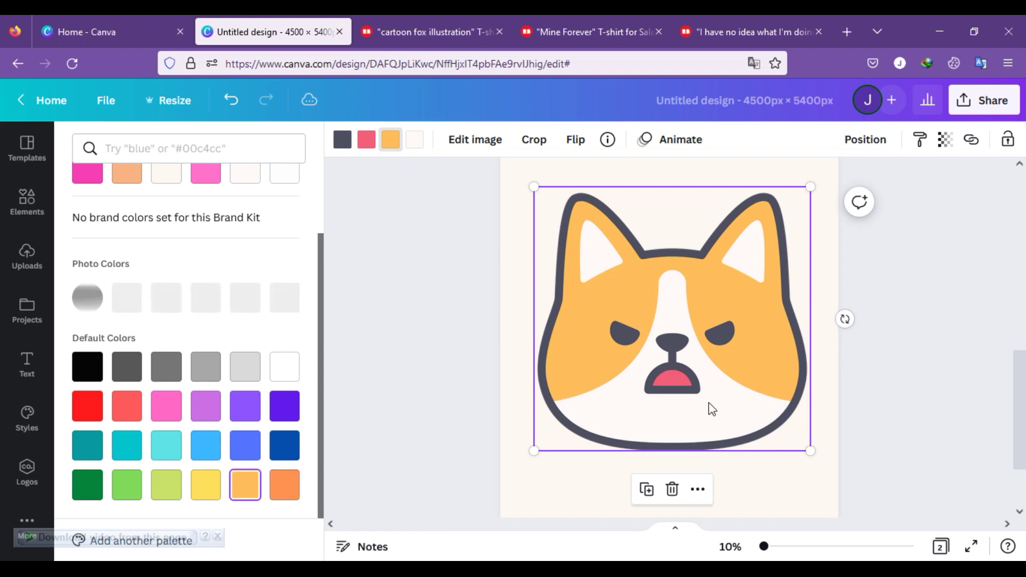
- Recolour the pink inside of the dog's mouth black
click(367, 139)
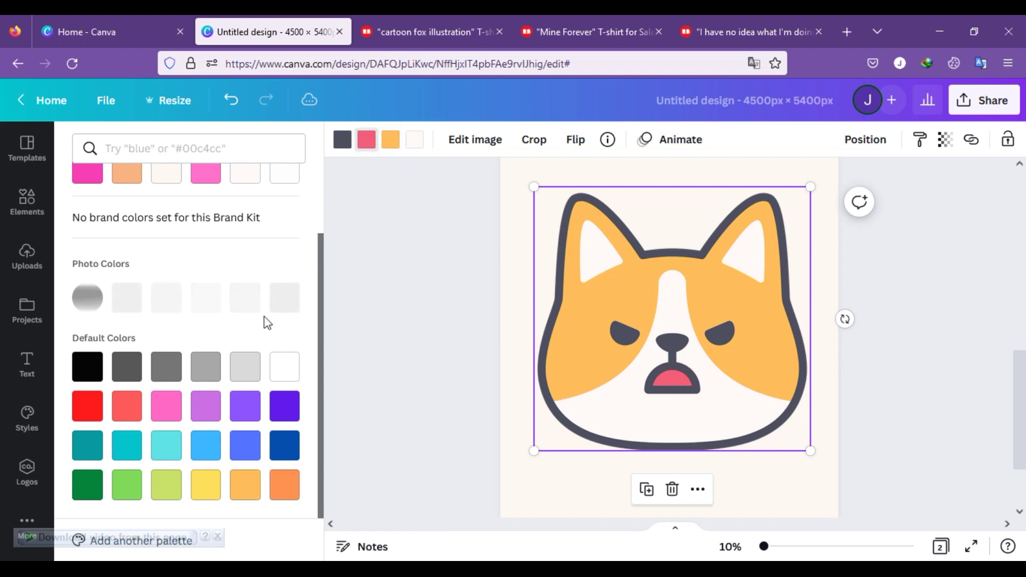
click(129, 411)
click(87, 366)
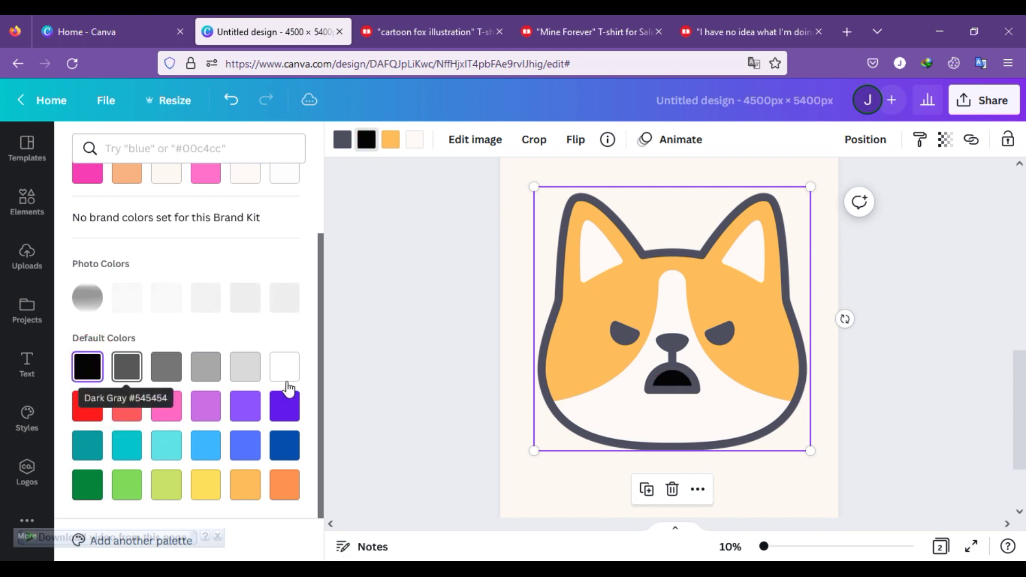
- Recolour the dog's off-white muzzle and inner ears with the violet default colour and deselect the graphic
click(414, 140)
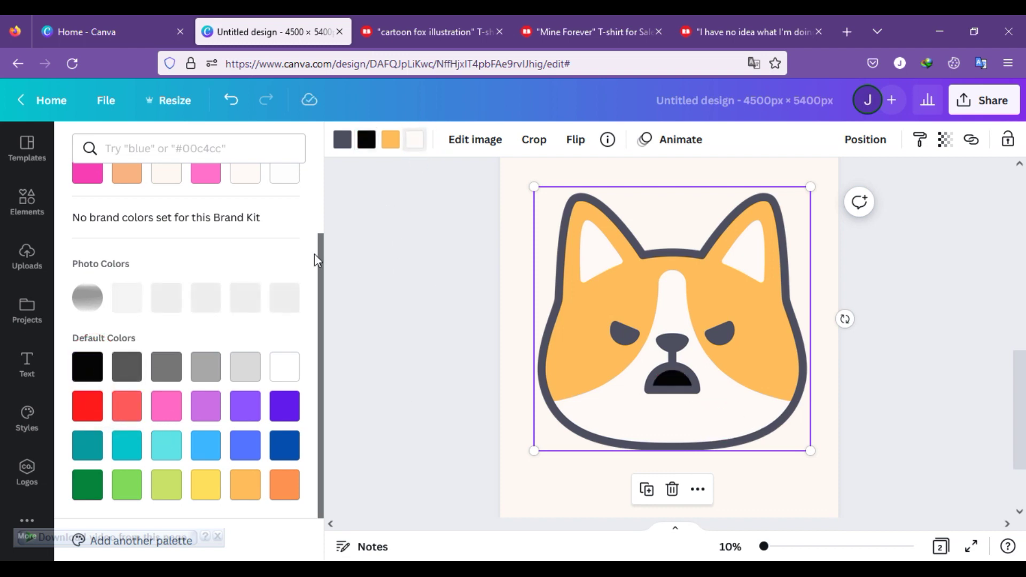
click(245, 406)
click(406, 376)
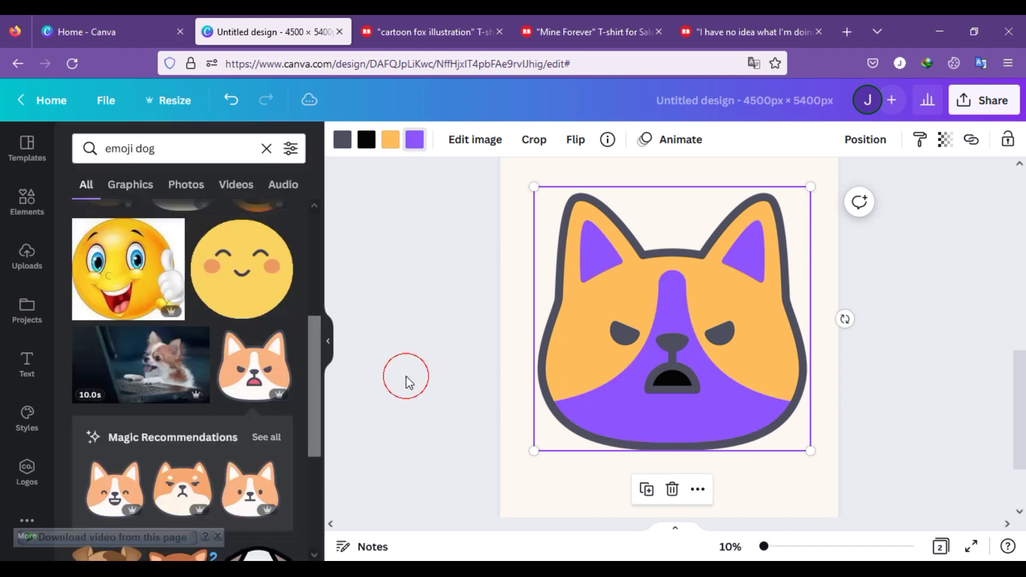
click(917, 297)
- Switch to Redbubble to compare the "cartoon fox illustration" and "I have no idea what I'm doing" listings, and return to the Canva design
click(446, 33)
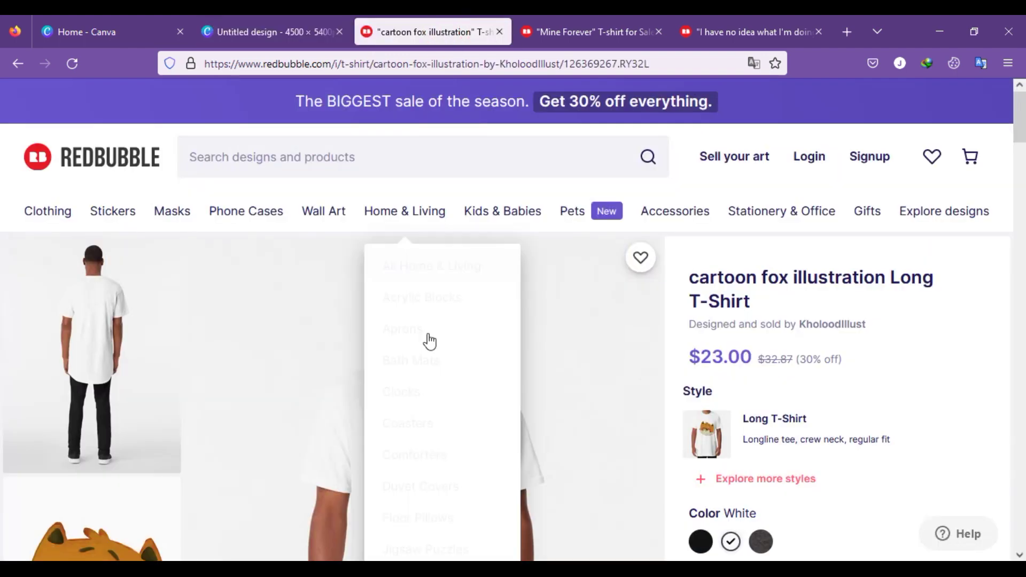
scroll(431, 488, down, 5)
scroll(428, 419, up, 5)
click(760, 31)
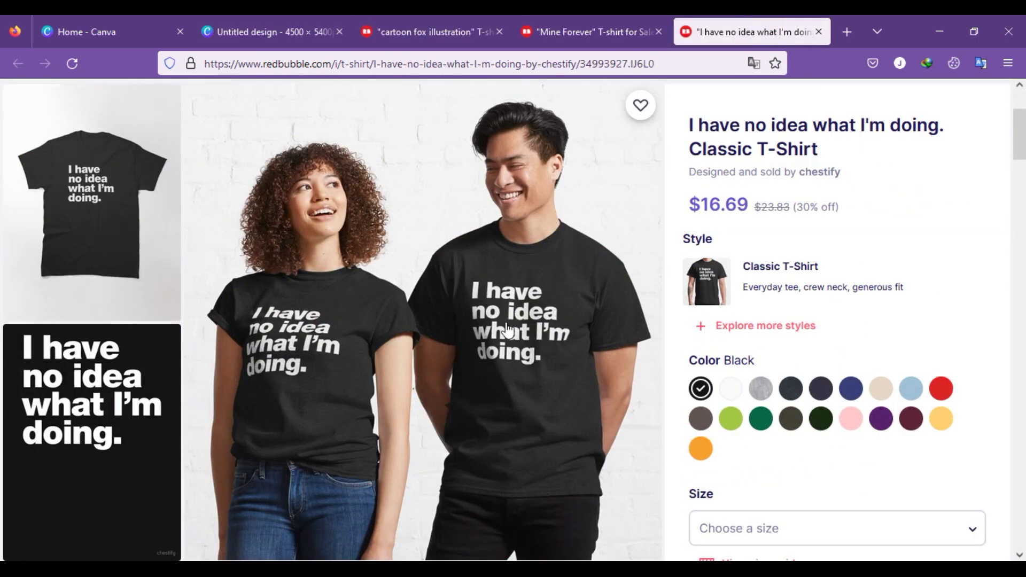
click(251, 22)
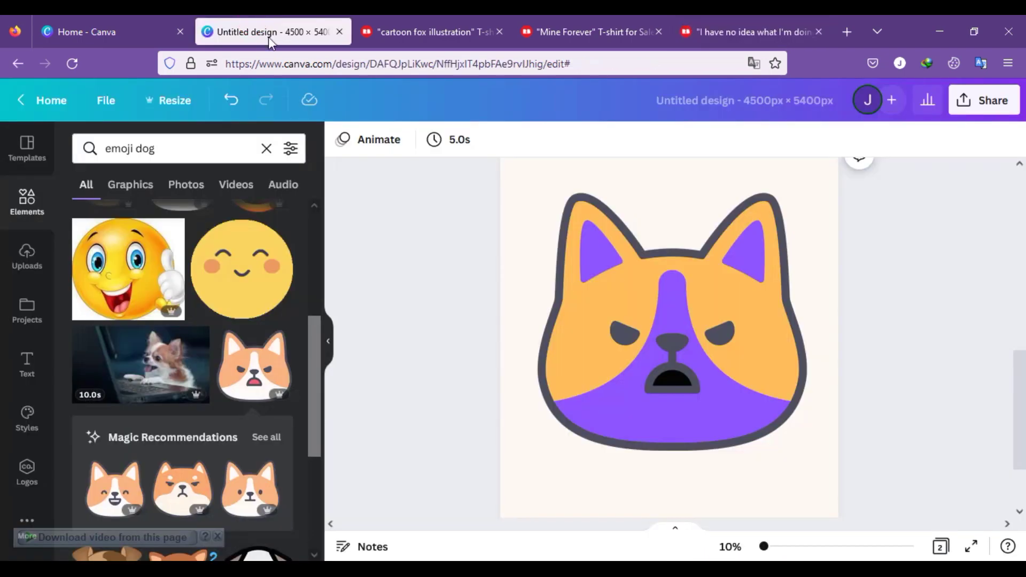
- Add a blank third page and place the turquoise "POOL PARTY" font combination on it
scroll(570, 319, down, 3)
click(621, 481)
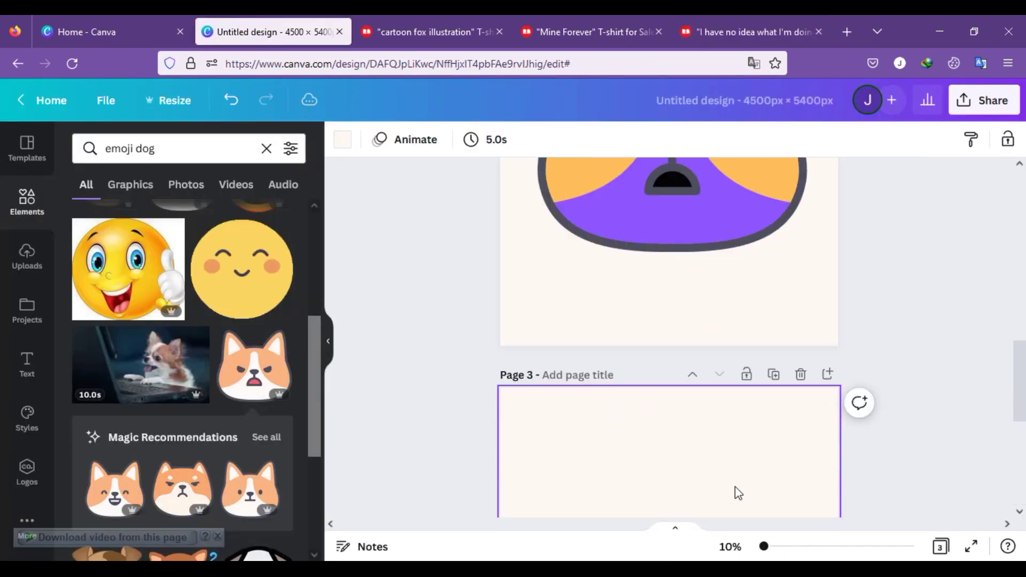
click(26, 363)
scroll(183, 344, down, 3)
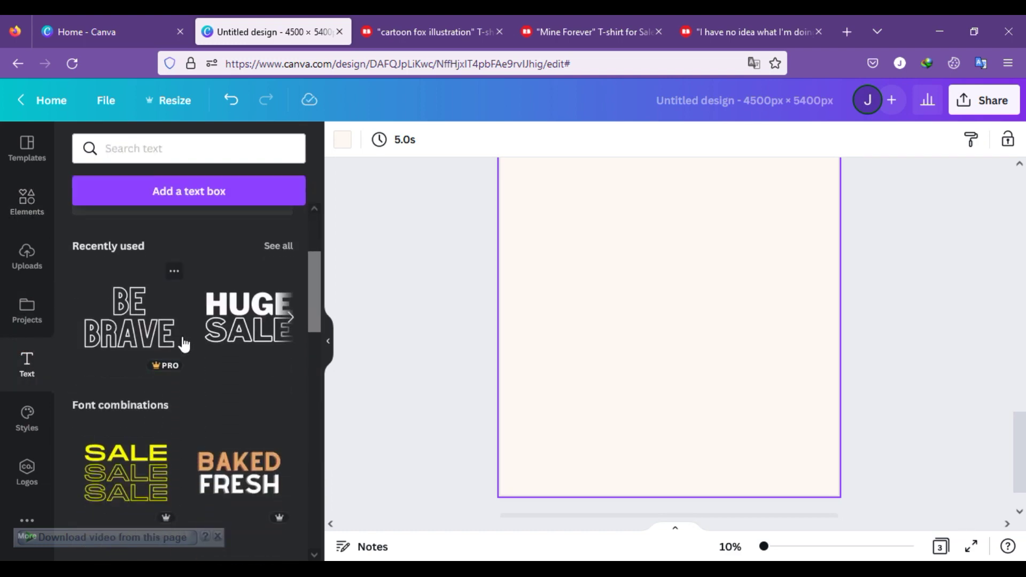
scroll(213, 369, down, 5)
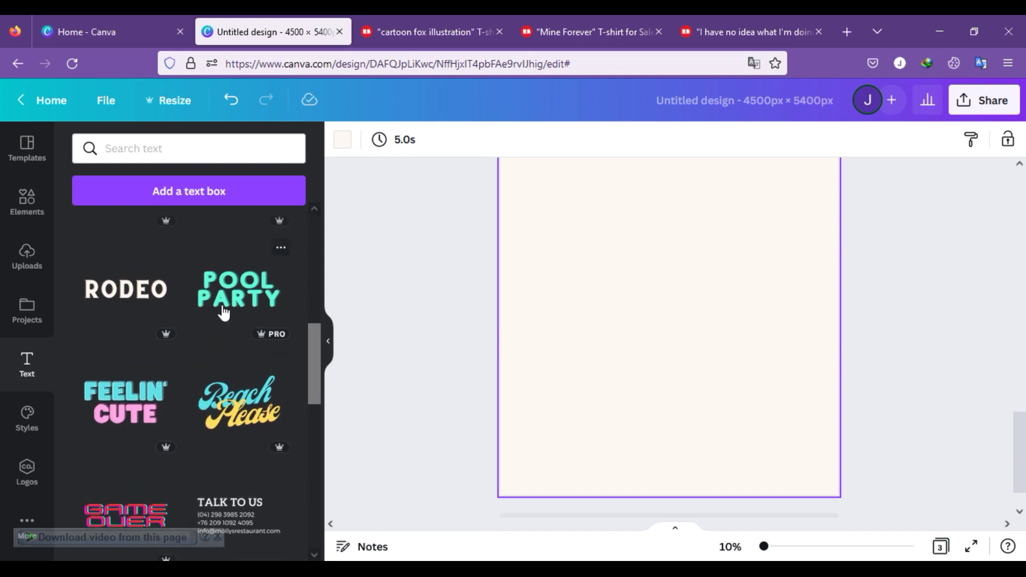
click(228, 301)
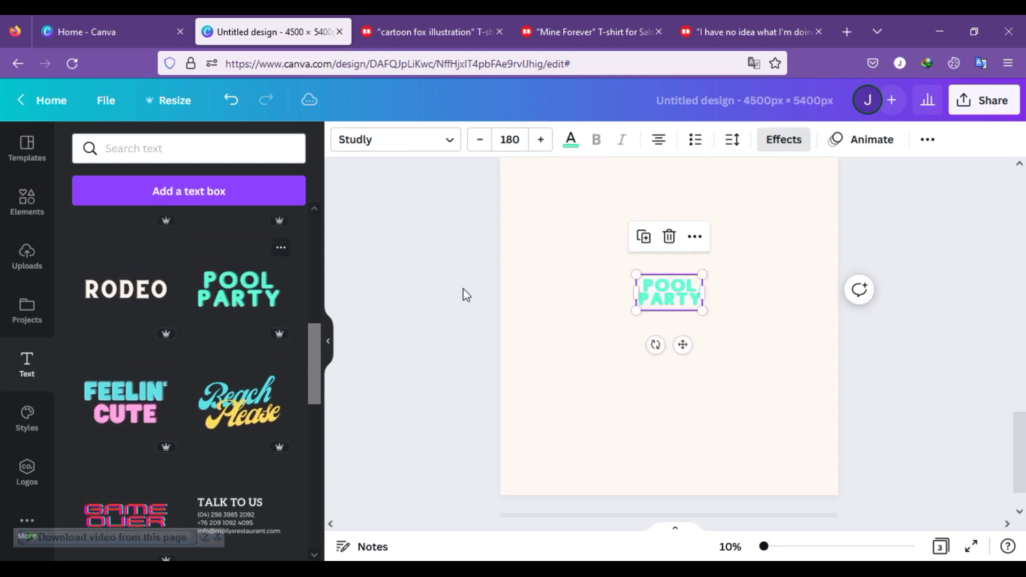
- Ungroup the "POOL PARTY" font combination and delete the word "PARTY"
click(696, 297)
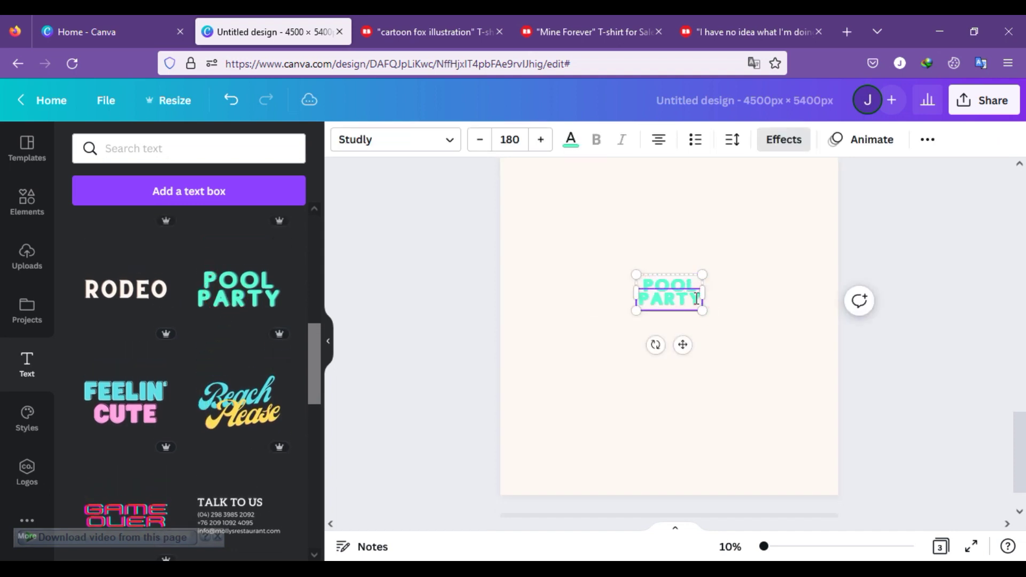
click(681, 285)
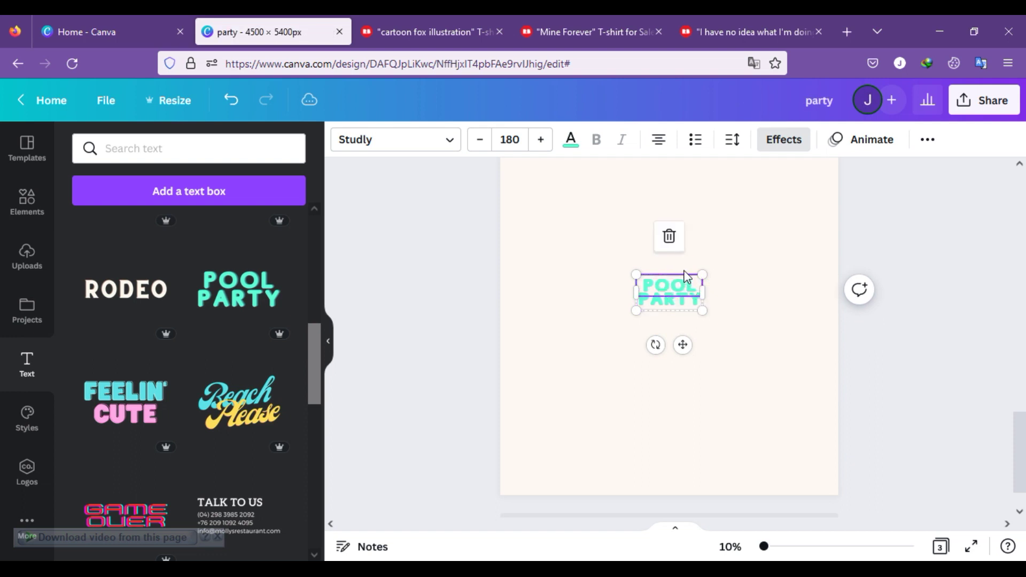
click(764, 287)
click(695, 307)
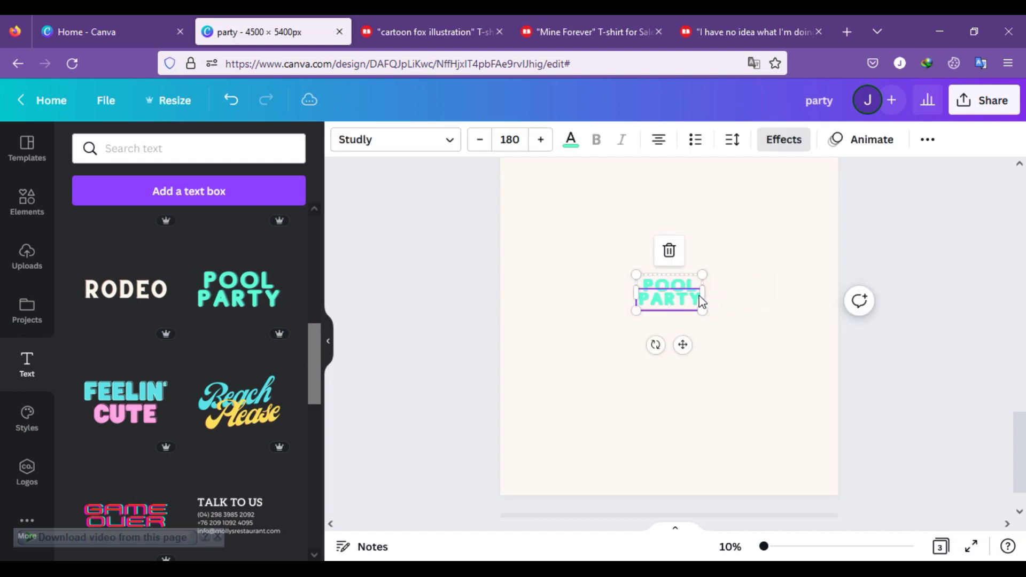
click(684, 272)
click(684, 276)
right_click(686, 282)
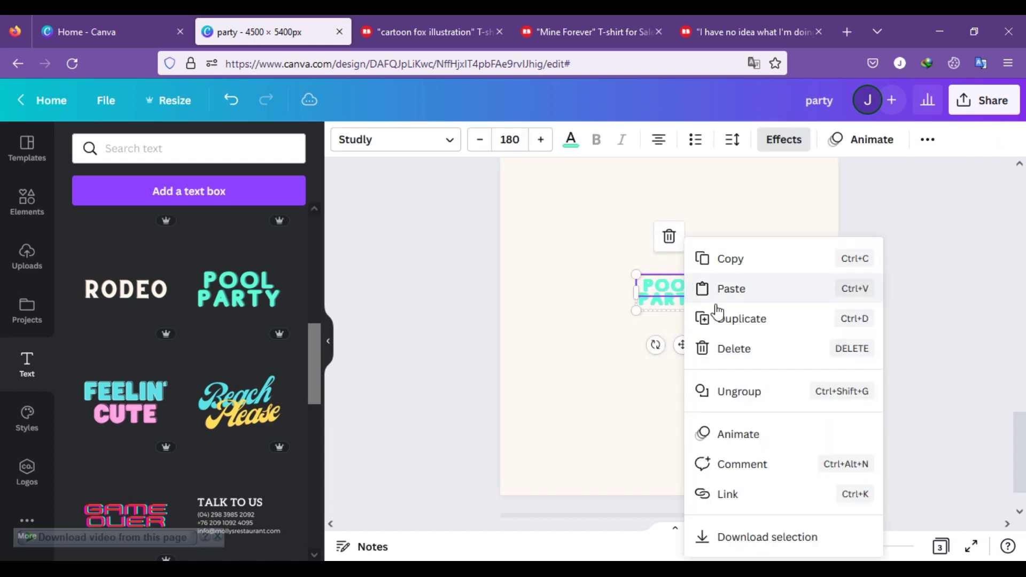
click(733, 392)
click(673, 308)
click(671, 304)
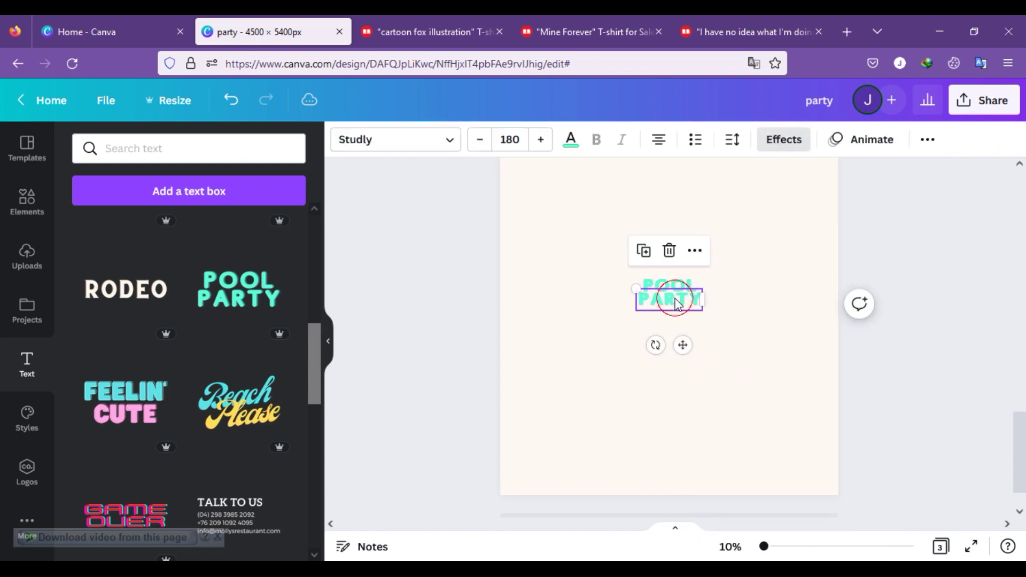
click(668, 250)
- Replace "POOL" with "CONNECT WITH YOUR CUSTOMERS, NOT JUST YOUR BUSINESS.", widen its text box and move it to the page's horizontal centre
click(691, 288)
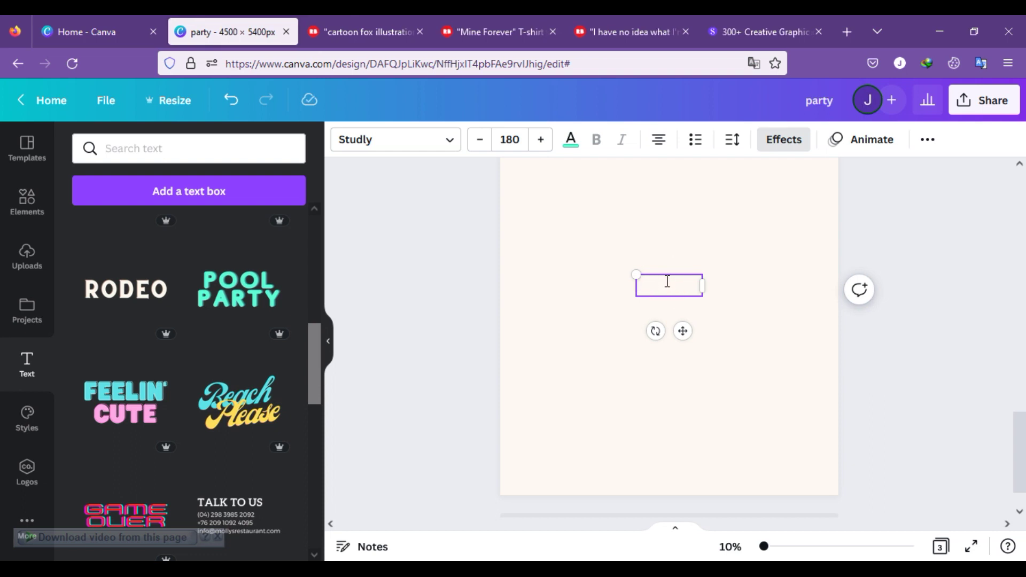
text(CONNECT WITH YOUR CUSTOMERS, NOT JUST YOUR BUSINESS.)
drag(703, 369, 804, 371)
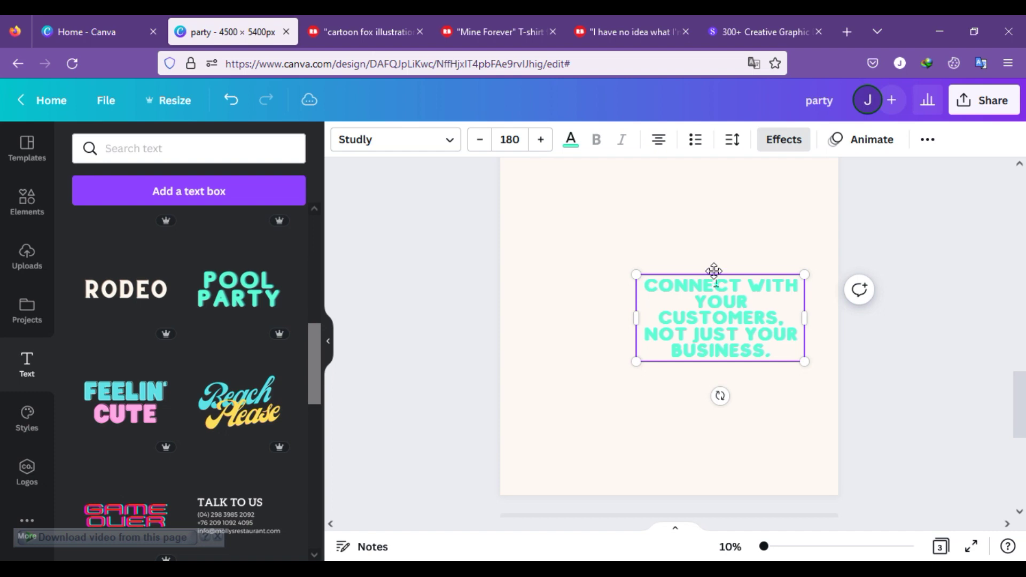
drag(709, 274, 645, 238)
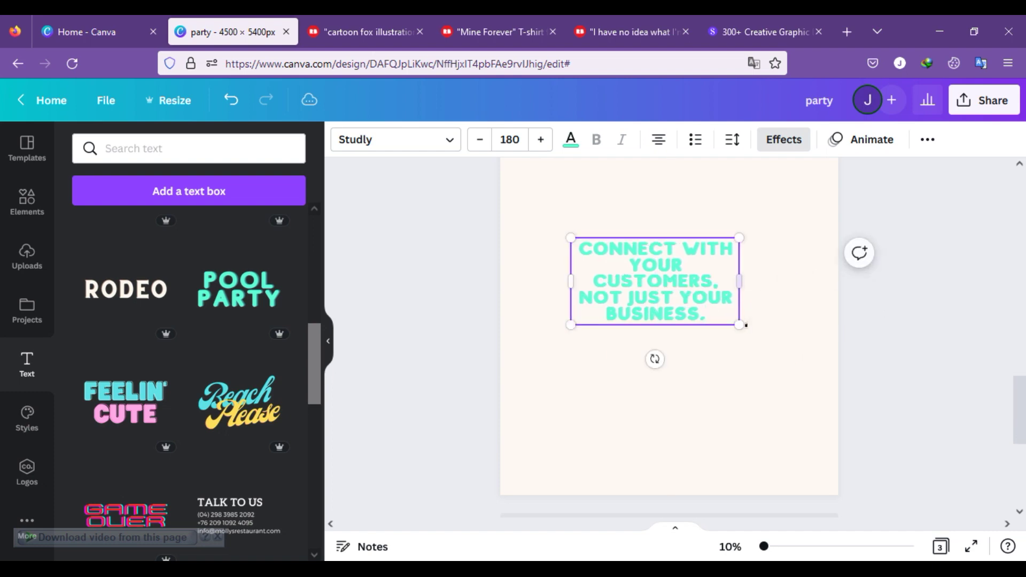
- Set the slogan's font size to 500, stretch its text box across nearly the full page width and reposition it on the page
drag(712, 314, 542, 284)
click(684, 303)
drag(706, 313, 580, 234)
click(507, 140)
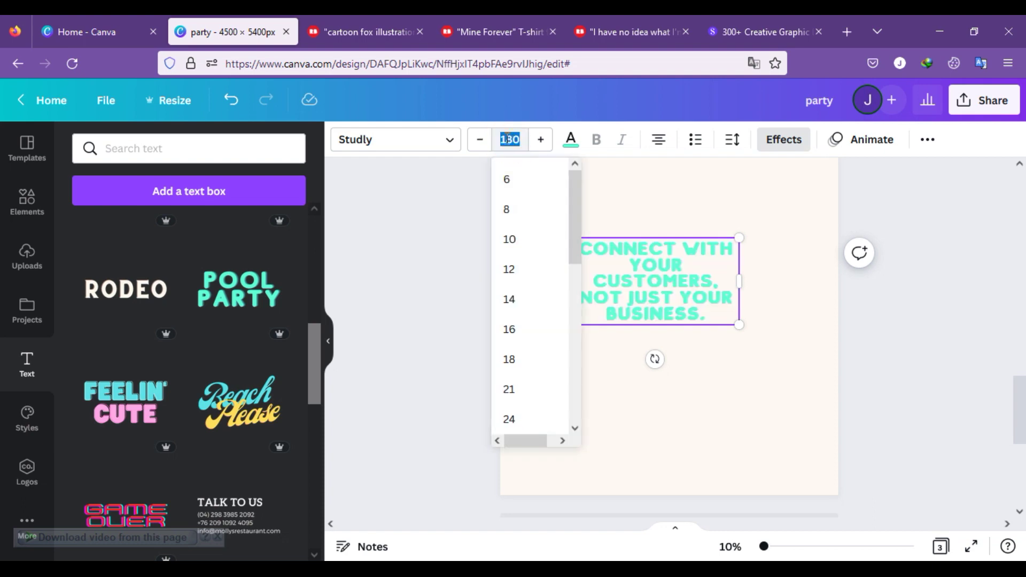
text(500)
key(Return)
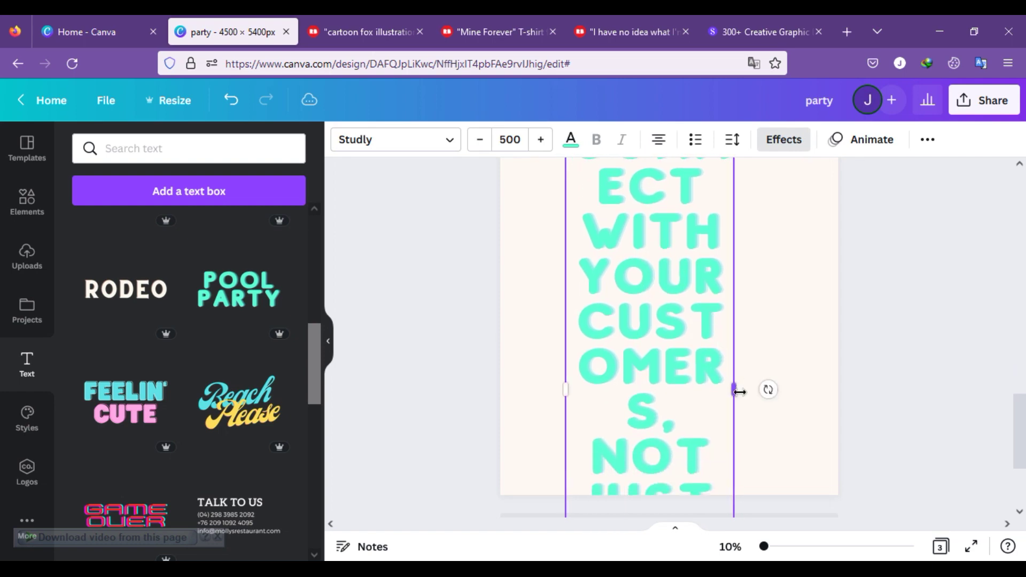
drag(737, 385, 819, 383)
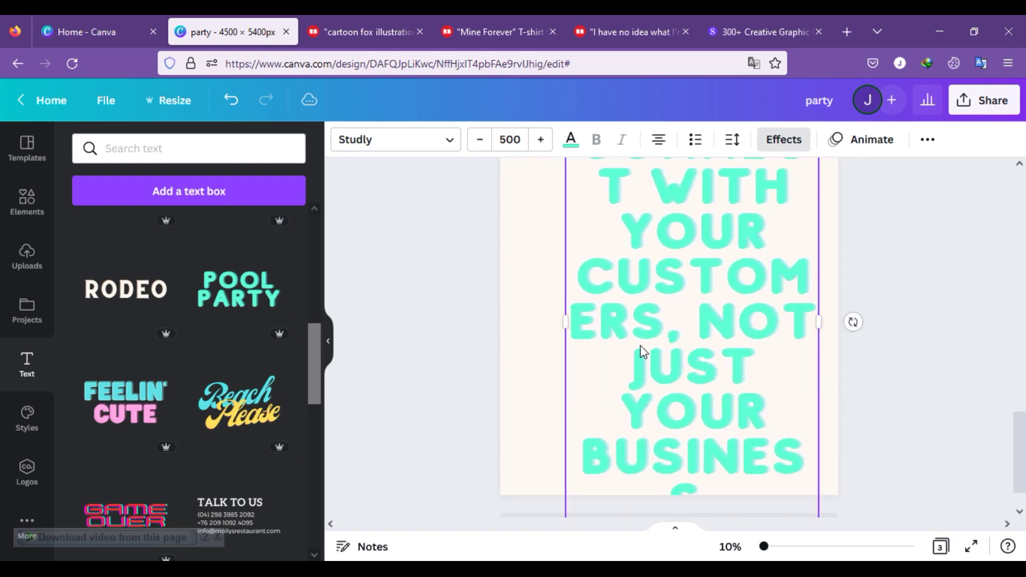
drag(565, 320, 505, 326)
drag(648, 236, 659, 297)
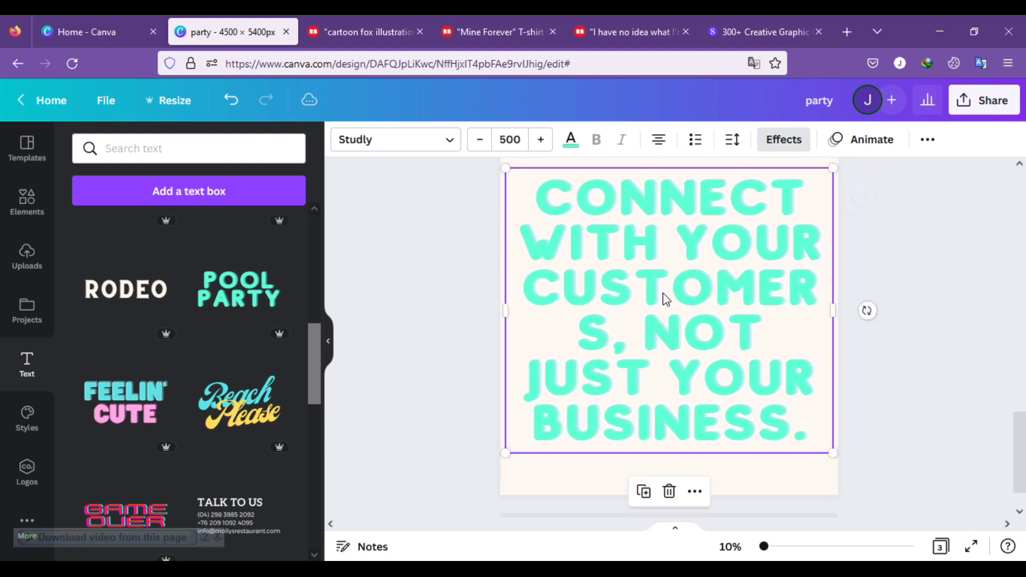
- Recolour the slogan text with white and settle on the orange document colour
click(797, 427)
drag(804, 430, 533, 160)
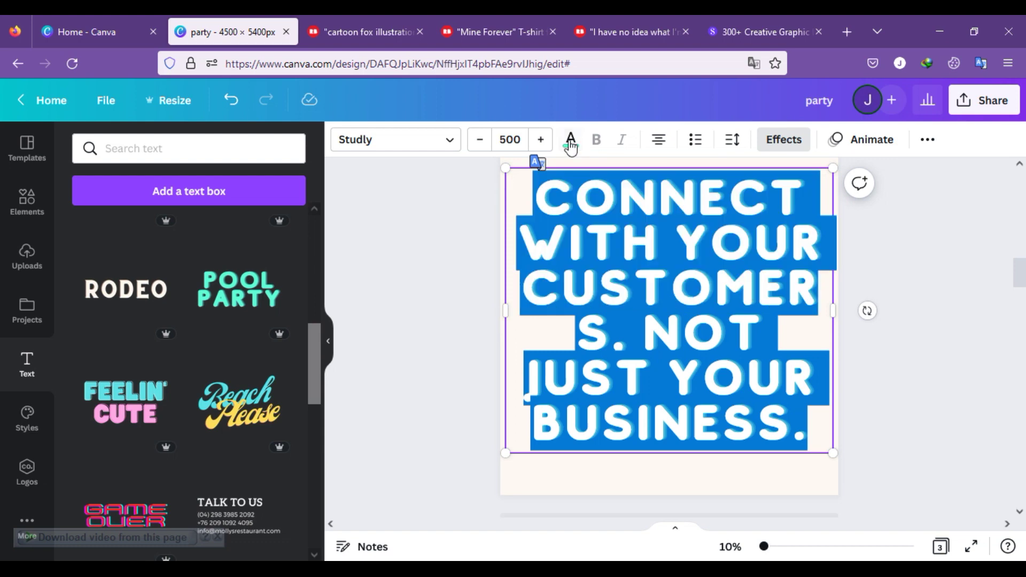
click(466, 281)
click(590, 224)
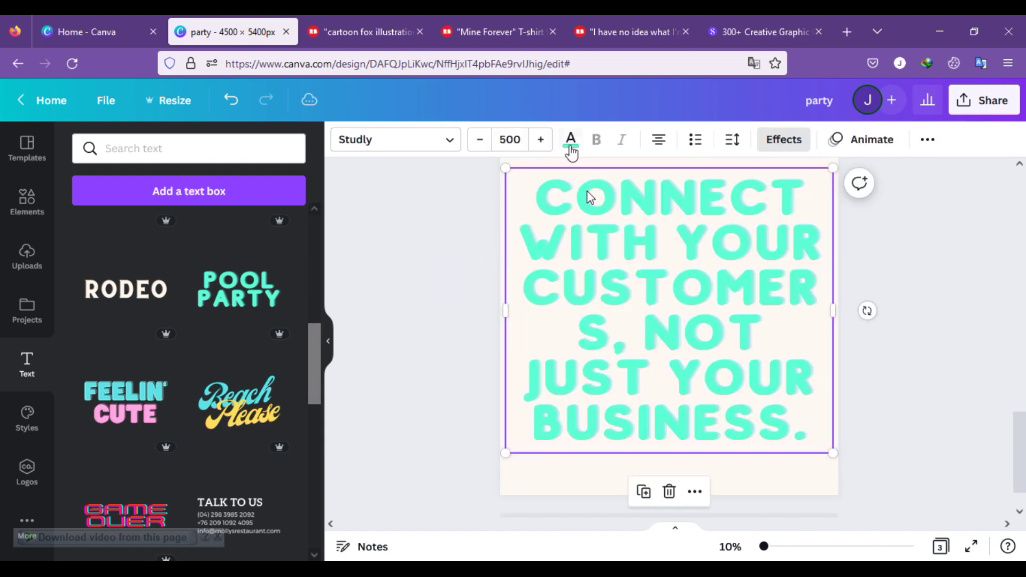
click(570, 149)
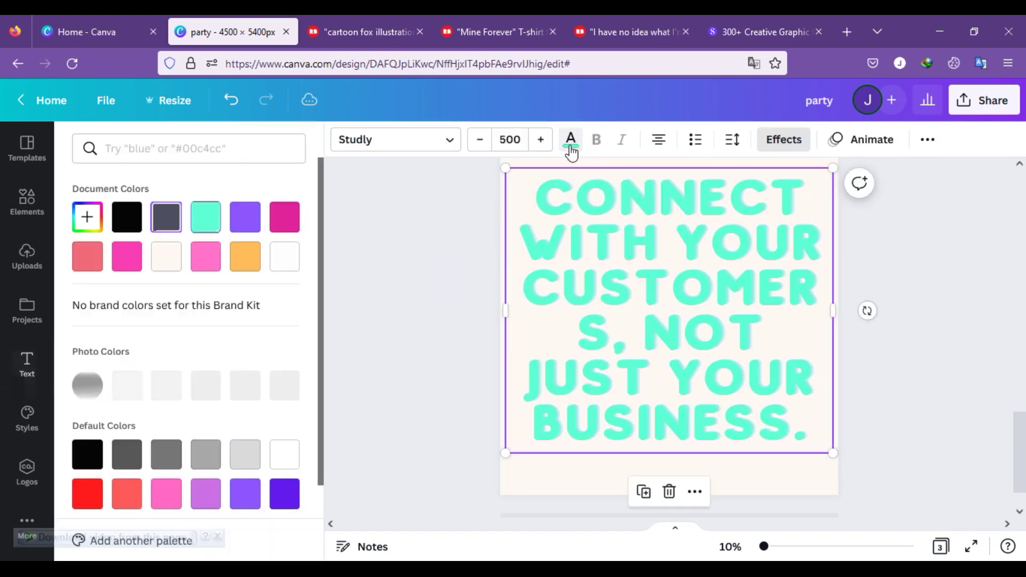
click(290, 264)
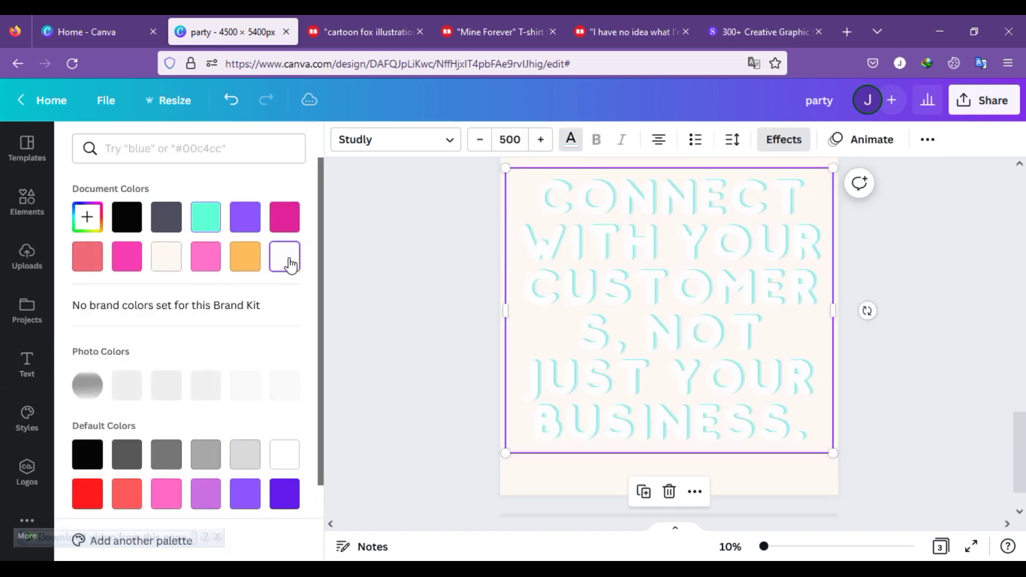
click(247, 265)
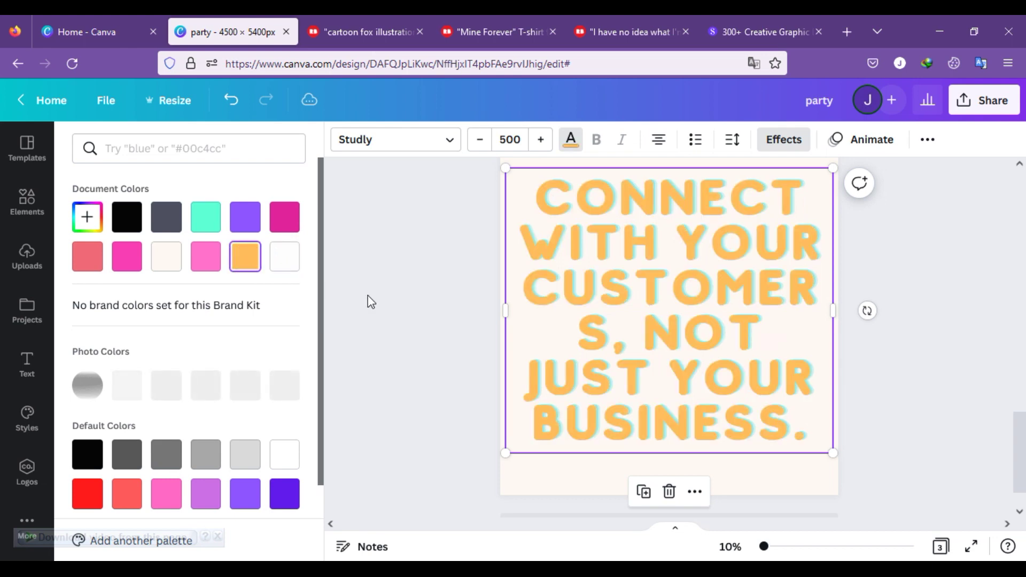
- Widen the slogan's text box to the page's left edge, set the font size to 460 and move the text slightly lower
drag(842, 311, 774, 331)
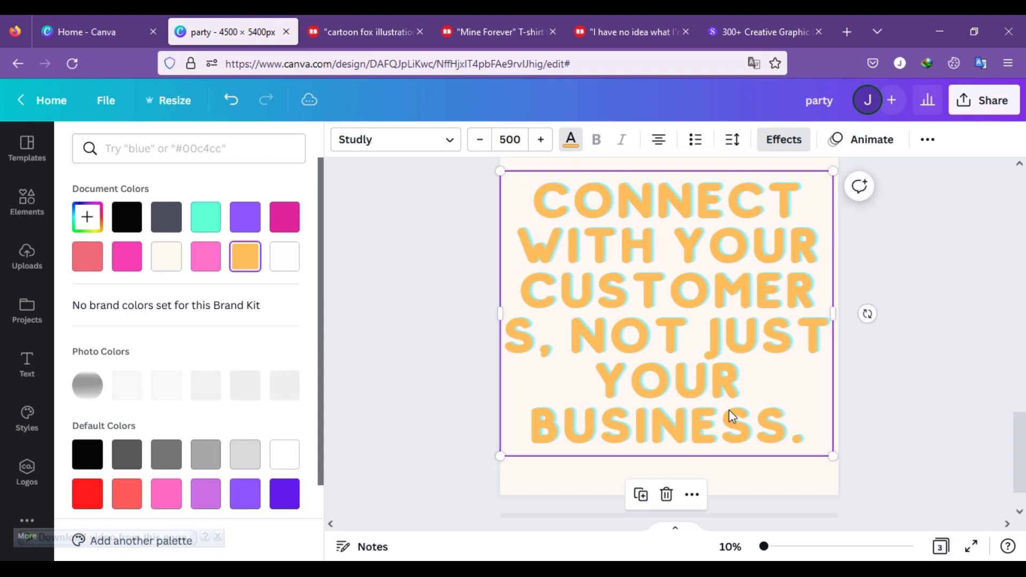
click(513, 140)
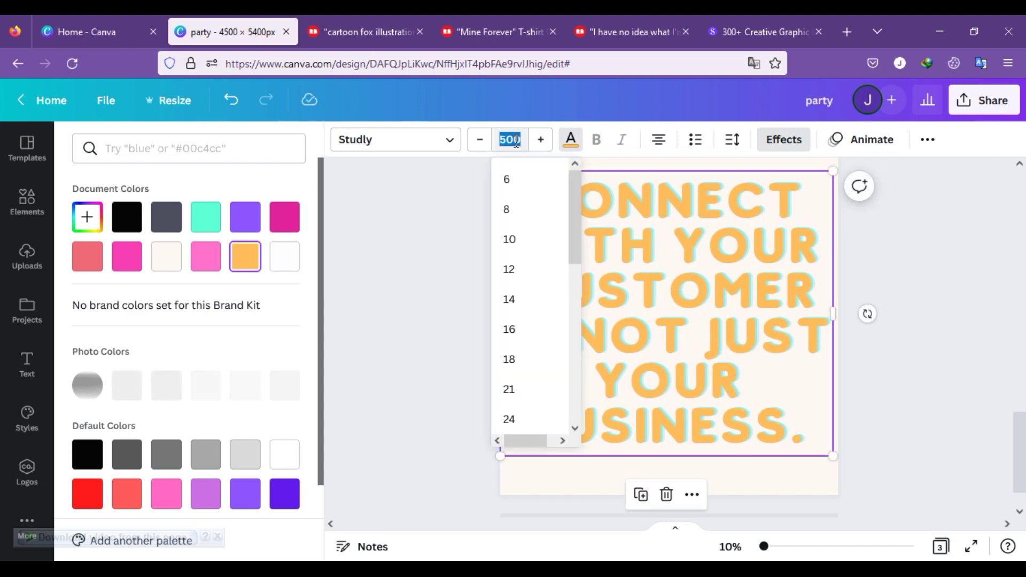
text(460)
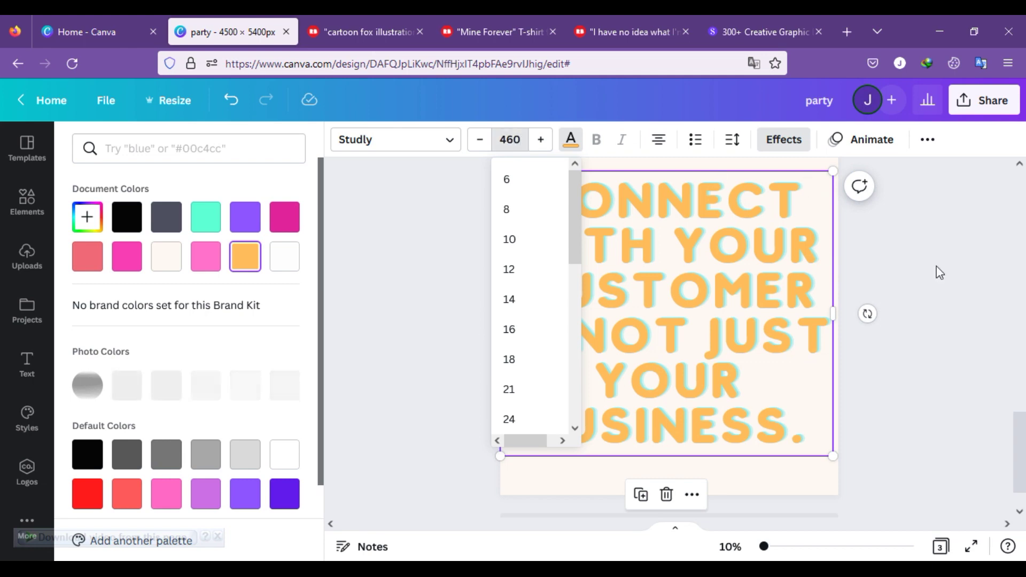
key(Return)
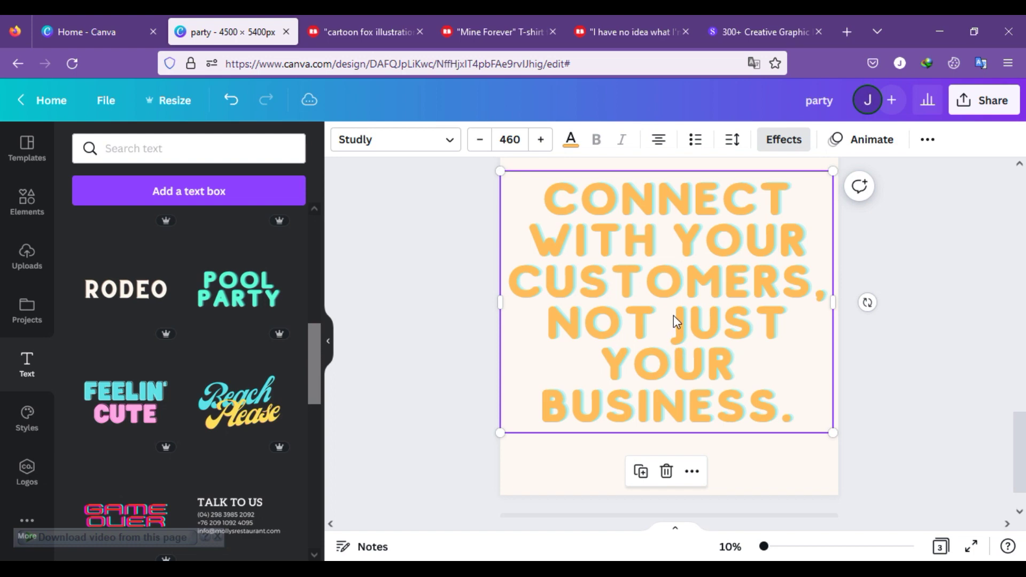
drag(755, 274, 765, 298)
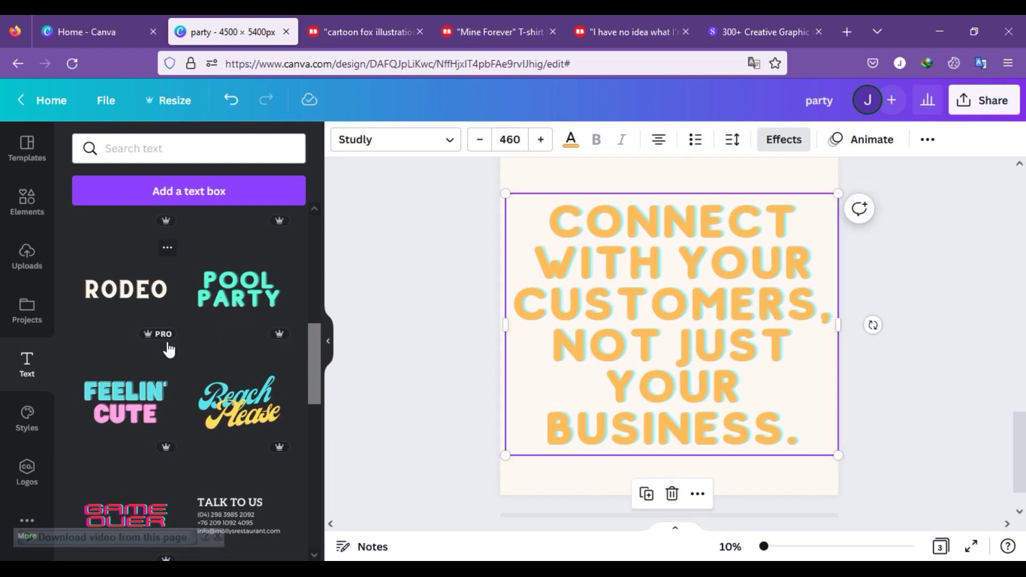
- Try a medium grey default colour on the slogan text
click(124, 267)
click(570, 140)
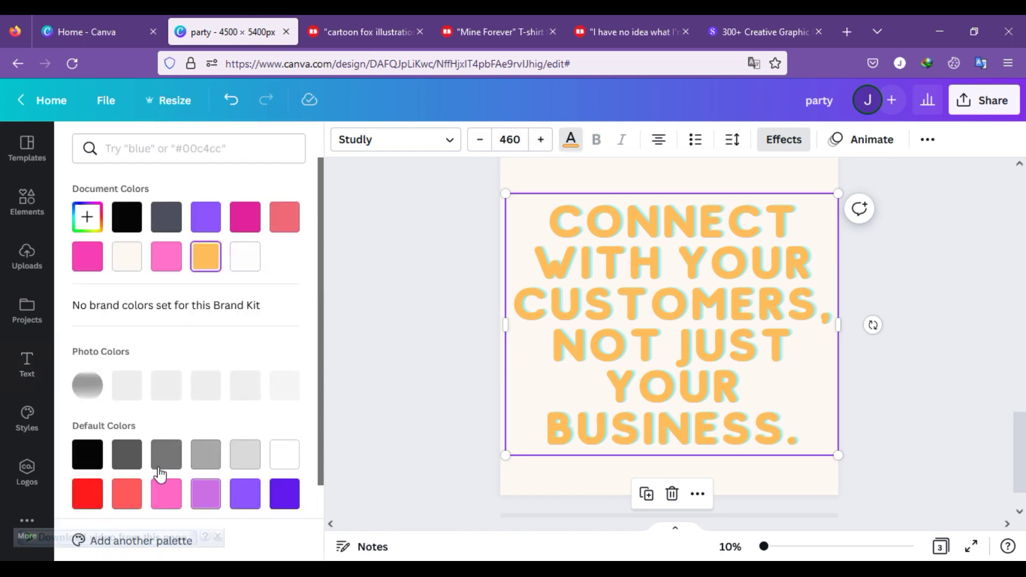
click(127, 455)
click(166, 457)
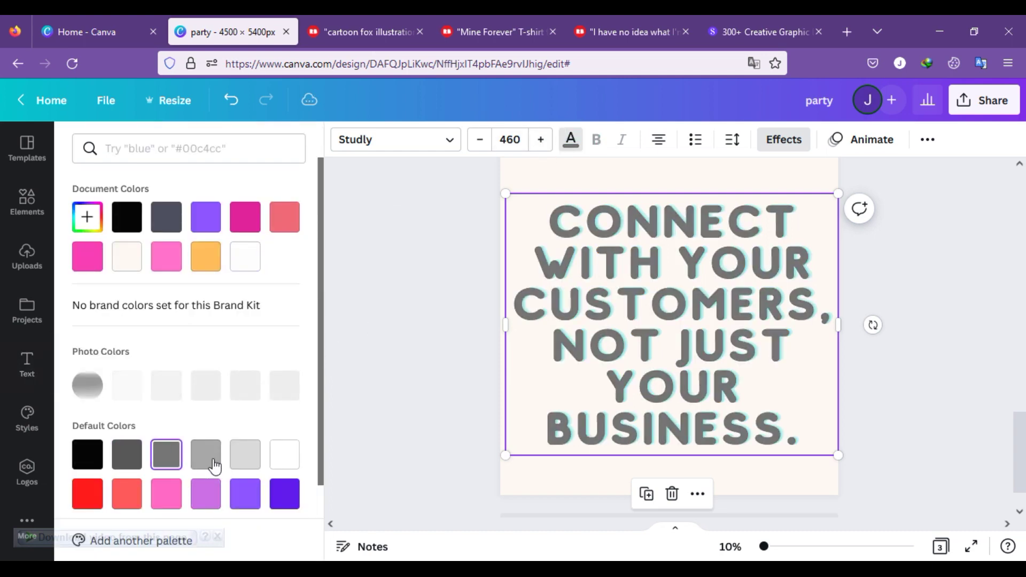
key(Escape)
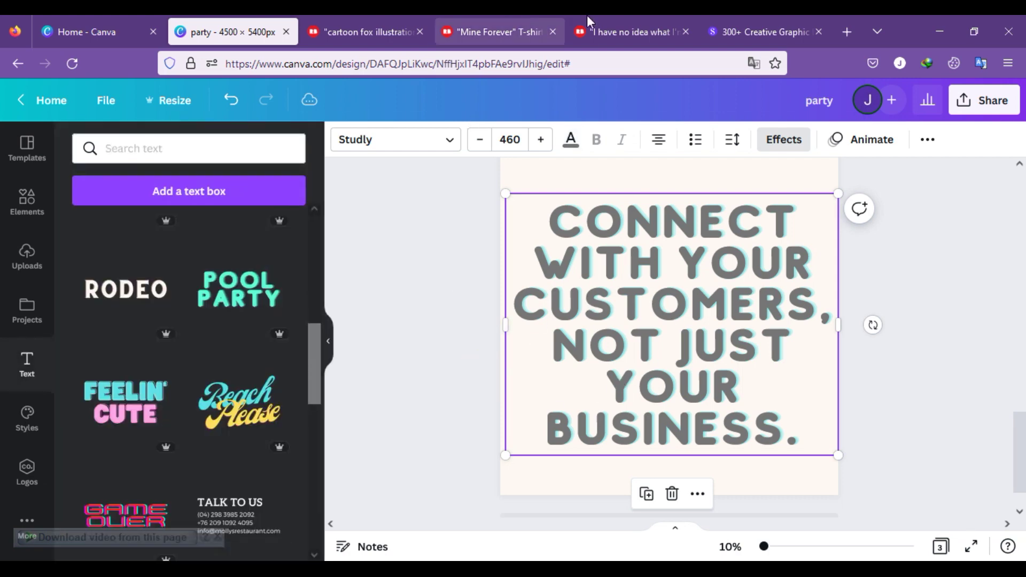
- Switch to Redbubble's "I have no idea what I'm doing" listing for reference, return to Canva and recolour the slogan text white
click(630, 31)
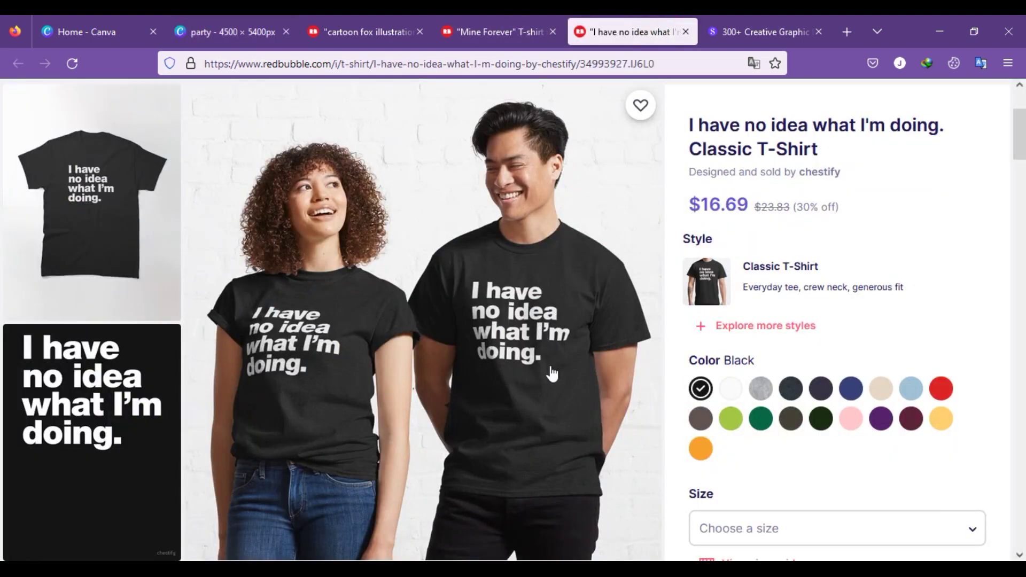
click(237, 32)
click(229, 32)
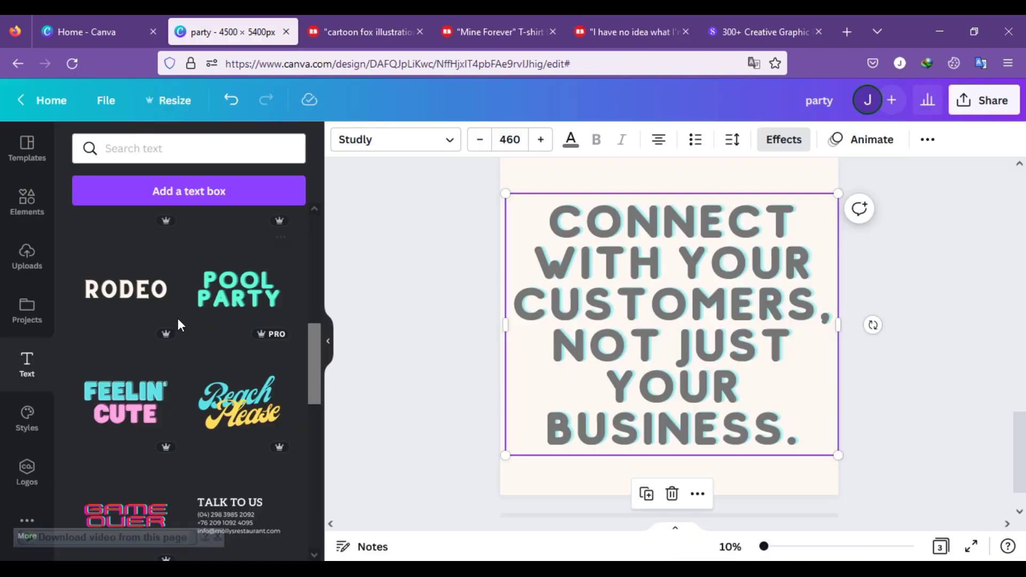
click(570, 141)
click(166, 259)
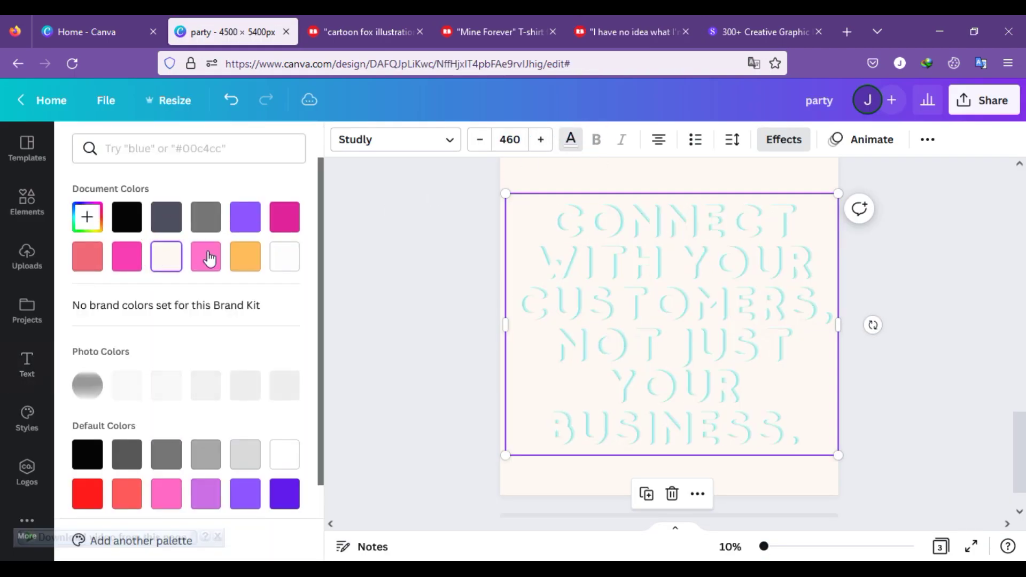
click(283, 262)
click(616, 181)
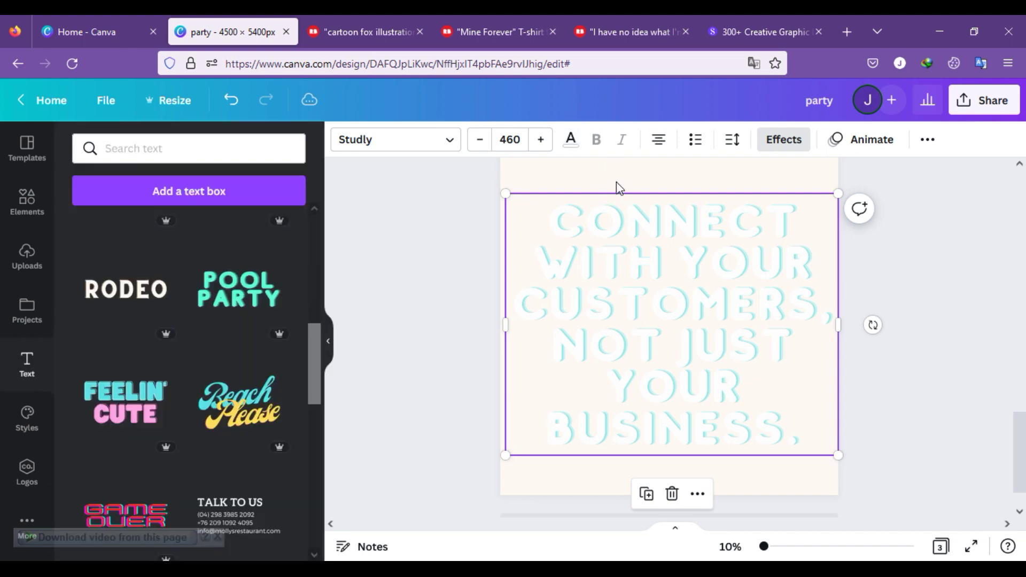
click(617, 182)
- Recheck the black T-shirt listing on Redbubble, return to Canva and set the slogan page's background to black
click(613, 37)
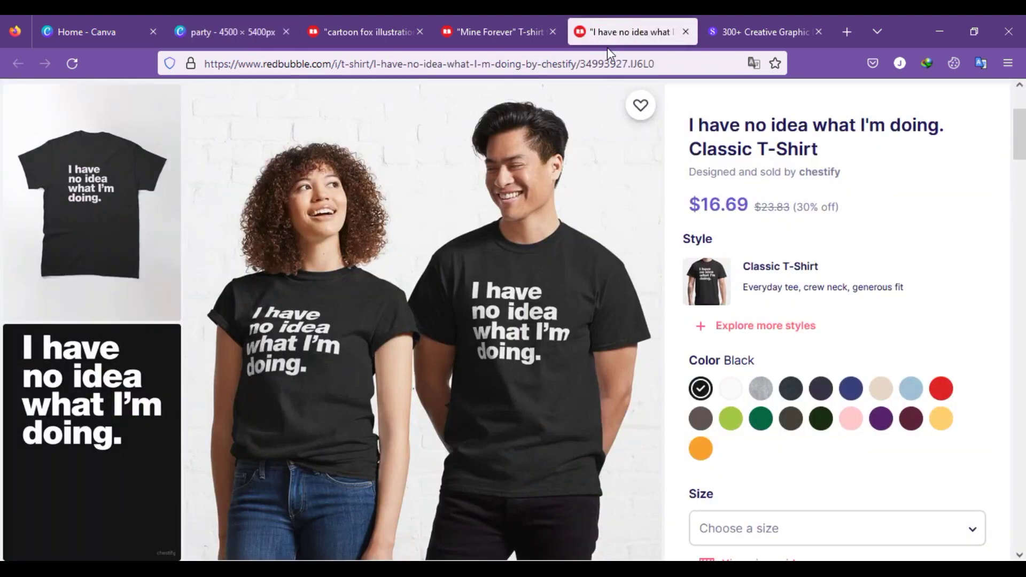
click(229, 32)
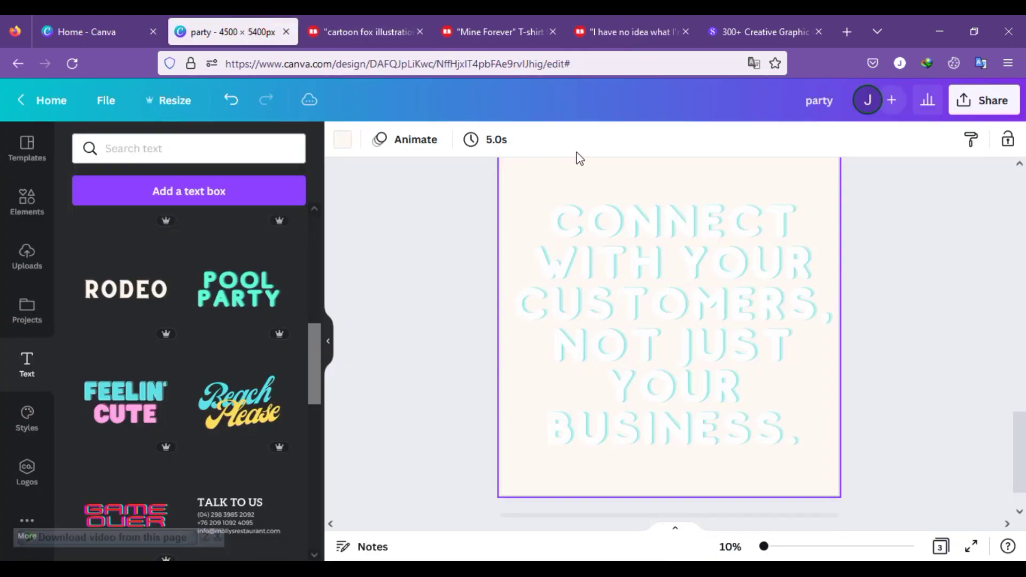
click(342, 139)
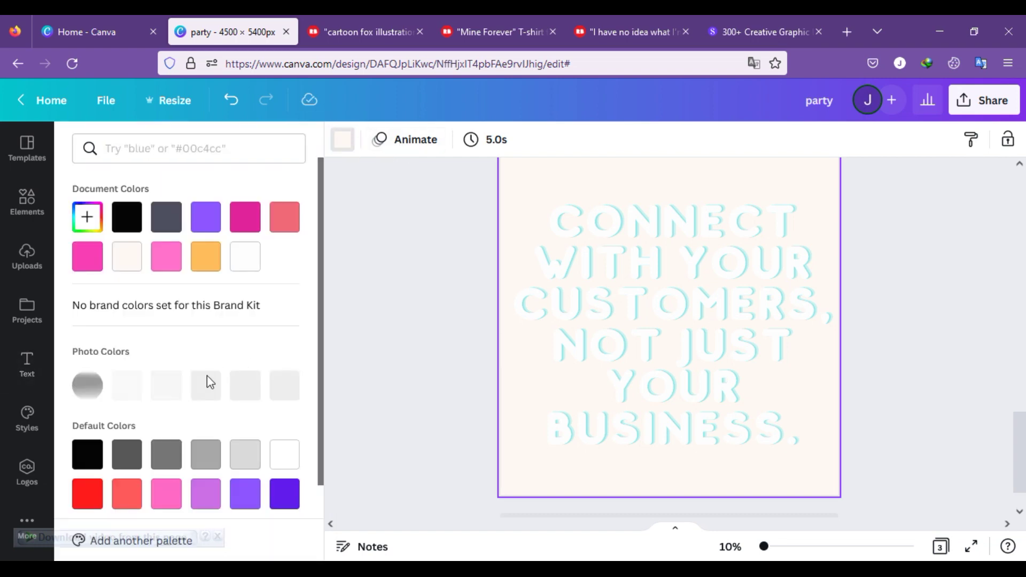
click(128, 463)
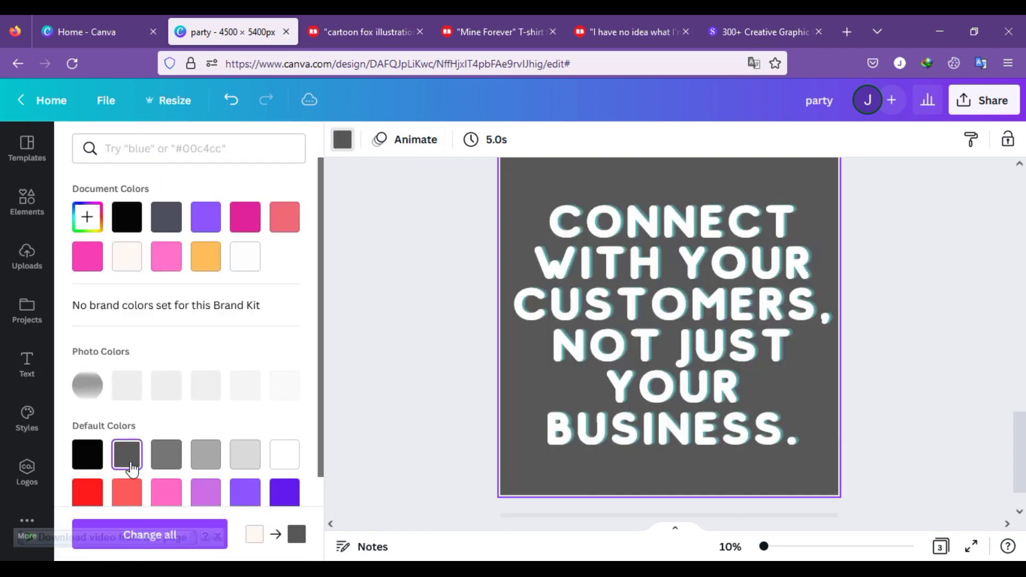
click(97, 468)
click(355, 346)
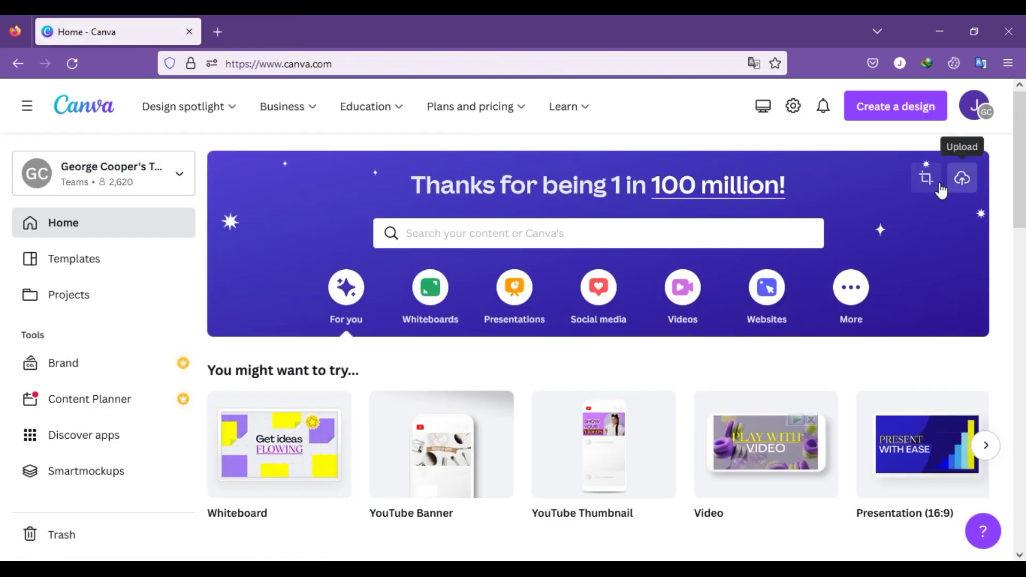
scroll(781, 229, down, 5)
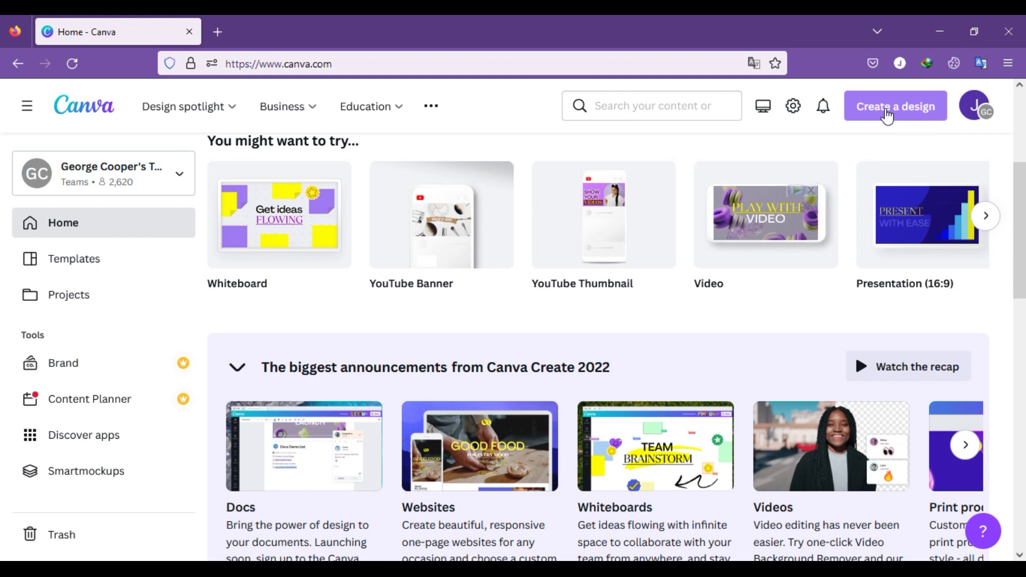
- Create a new custom-size design 4500 px wide and 5400 px high
click(884, 106)
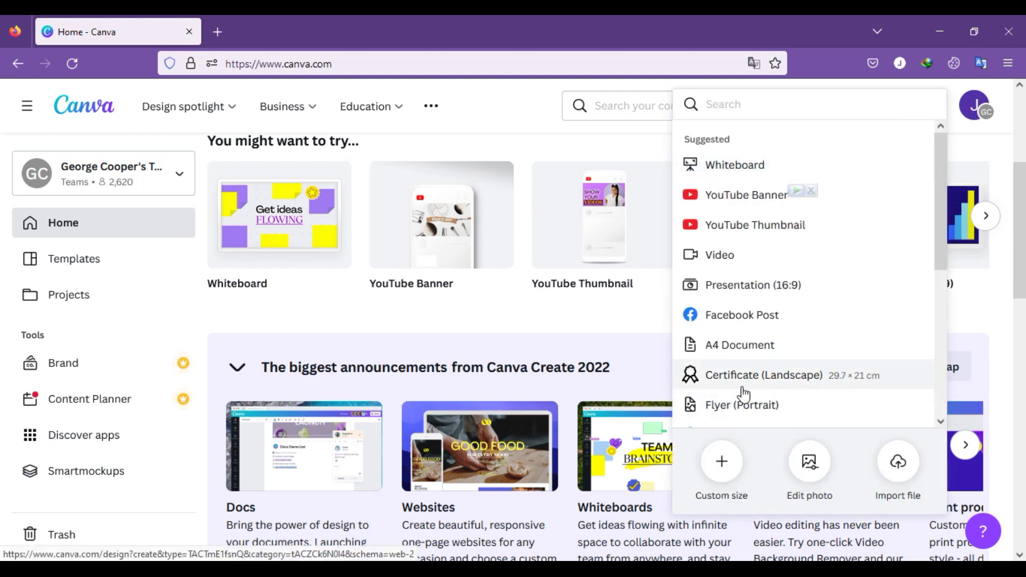
click(721, 478)
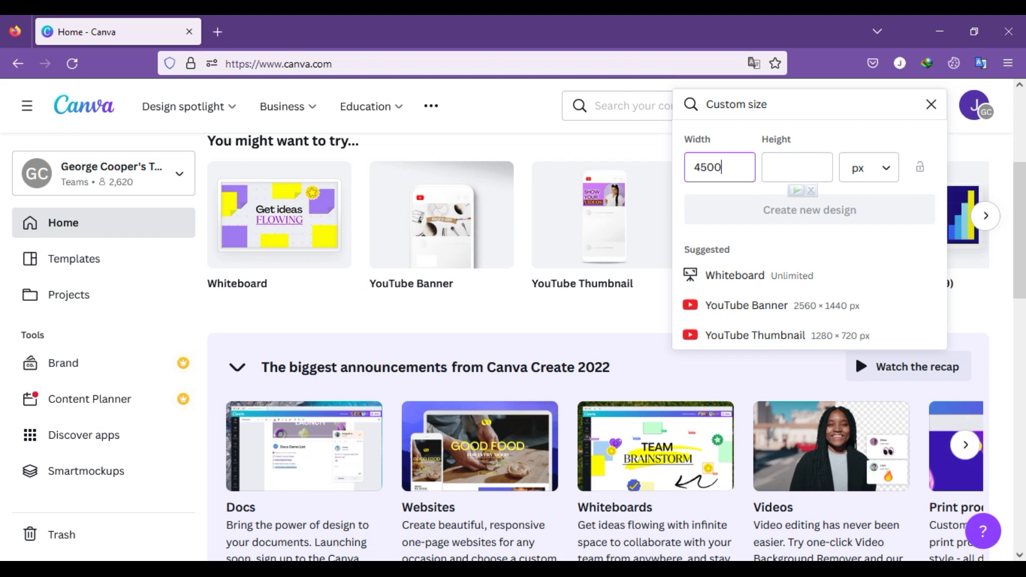
click(780, 168)
text(5400)
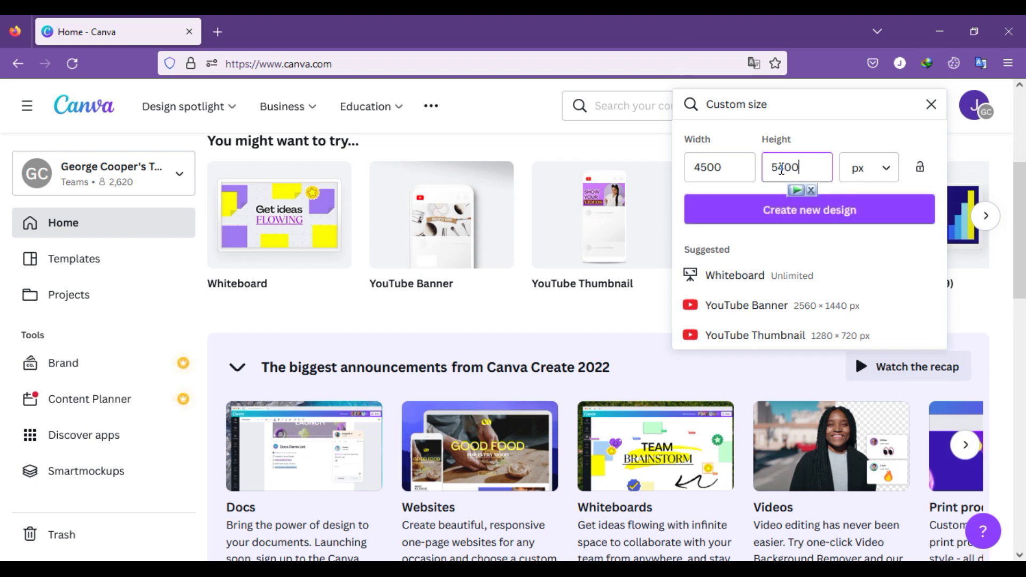
click(786, 210)
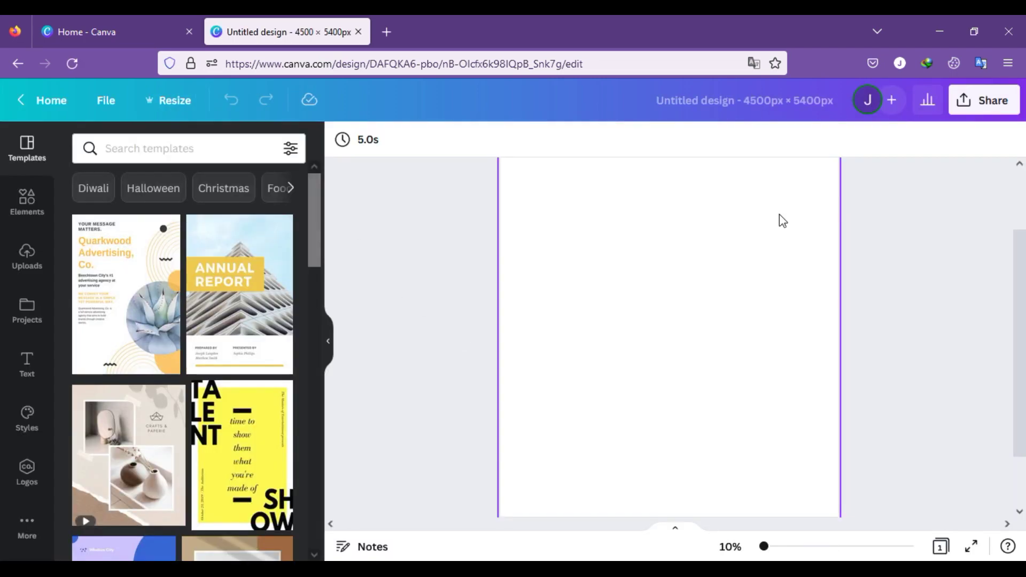
scroll(114, 270, down, 1)
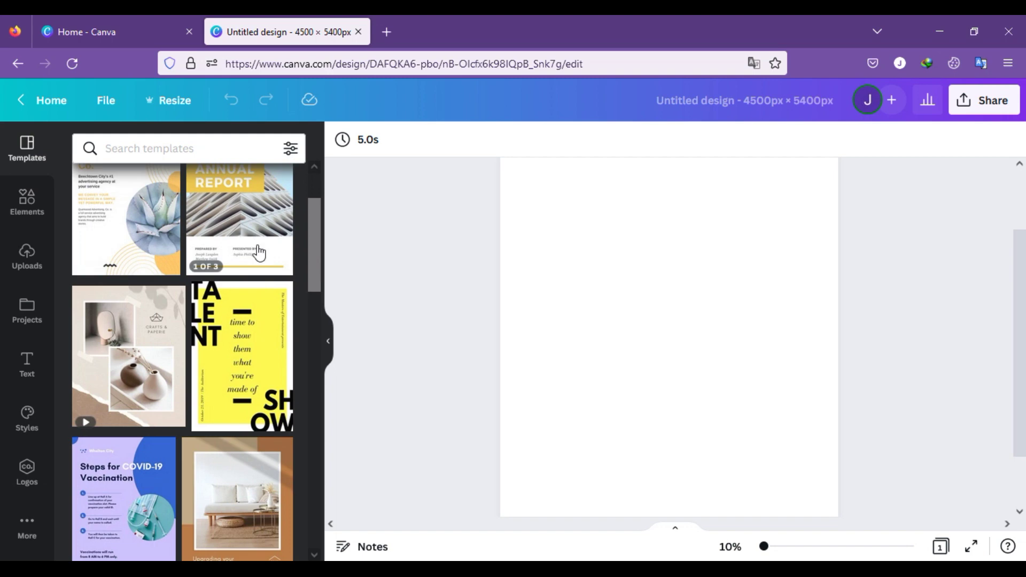
scroll(214, 278, up, 1)
scroll(158, 319, down, 2)
- Search the elements library for "love"
click(21, 220)
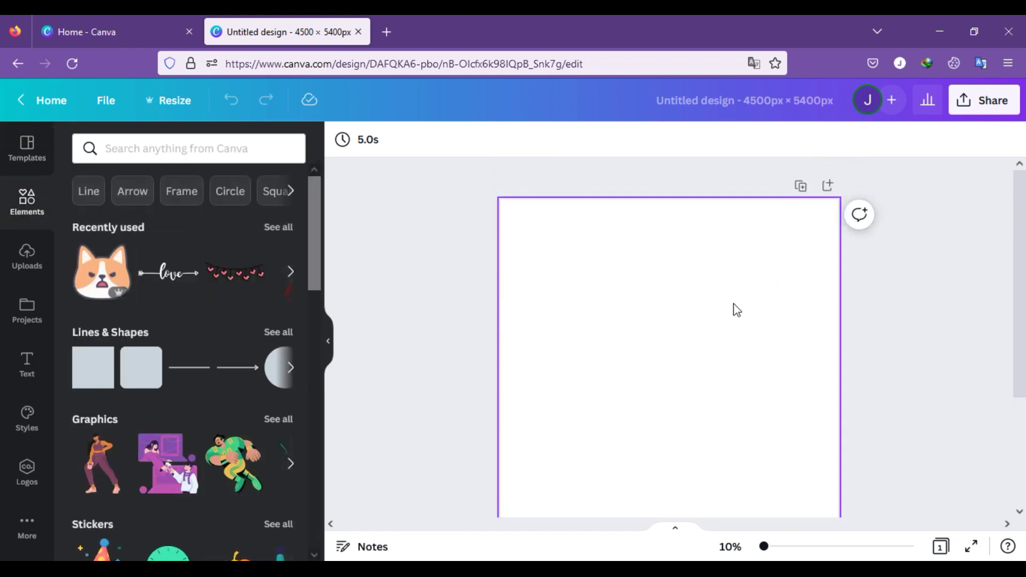
scroll(637, 306, down, 1)
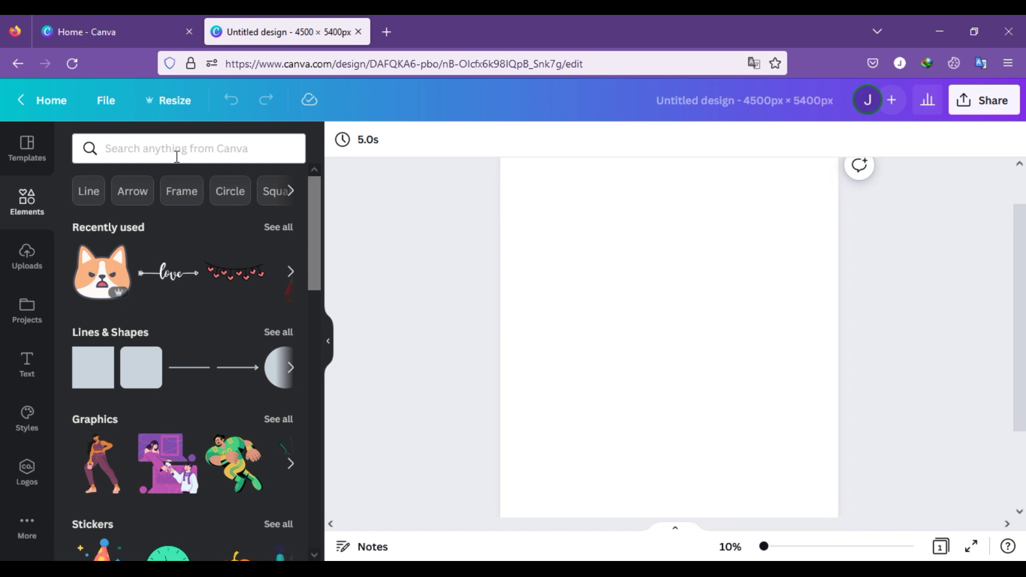
click(140, 147)
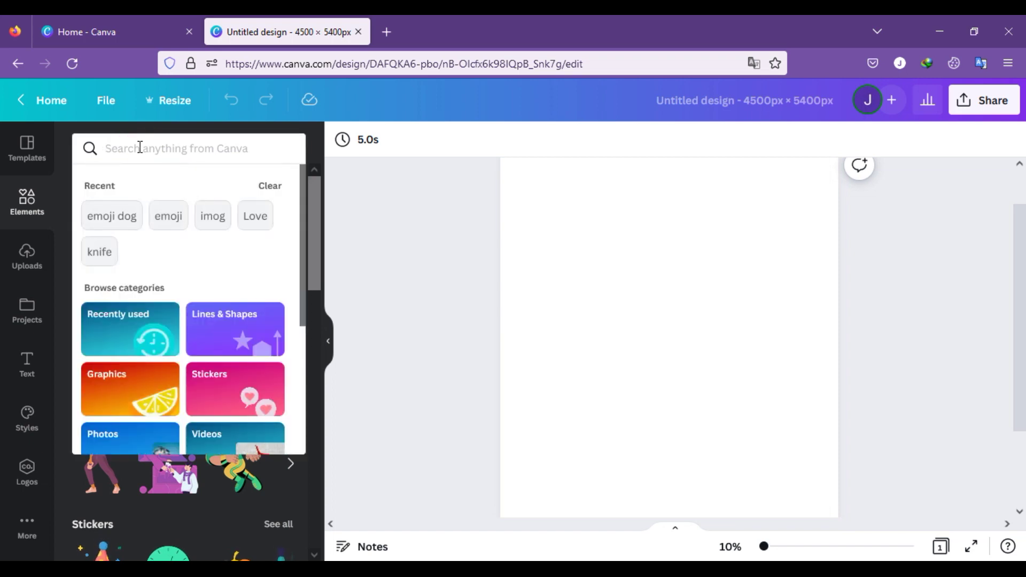
text(lo)
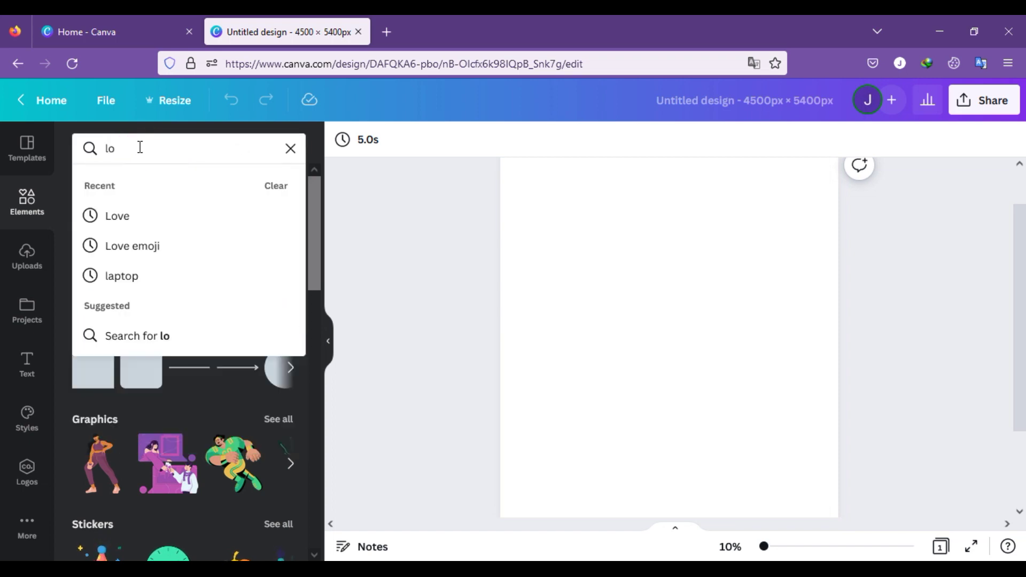
text(ve)
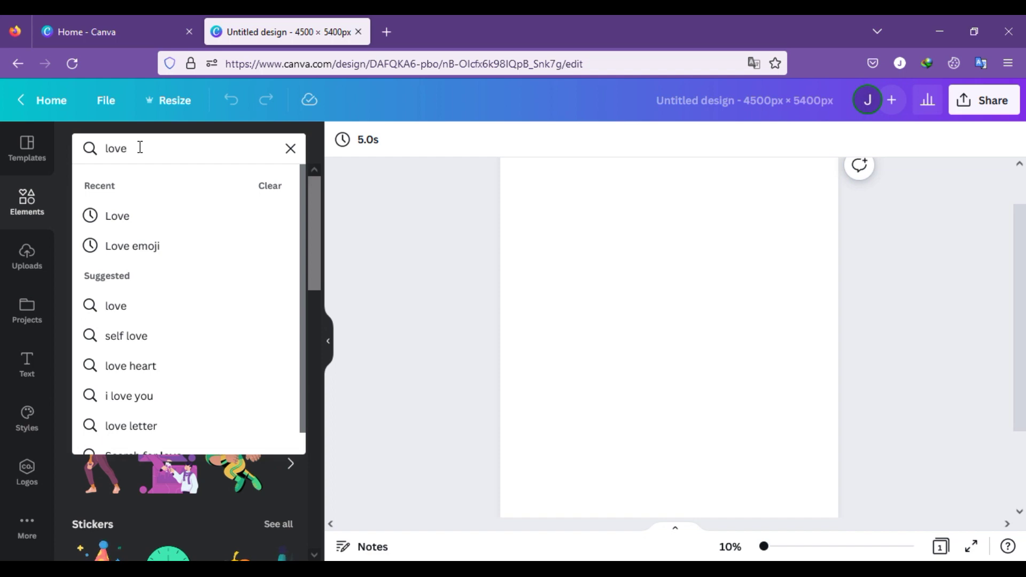
text(\)
key(Return)
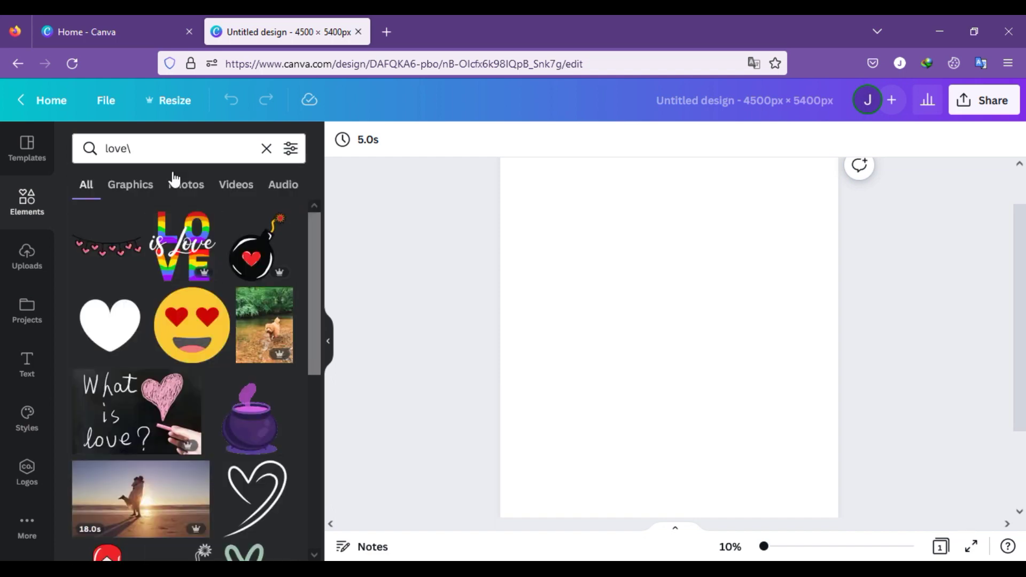
click(153, 152)
key(BackSpace)
key(Return)
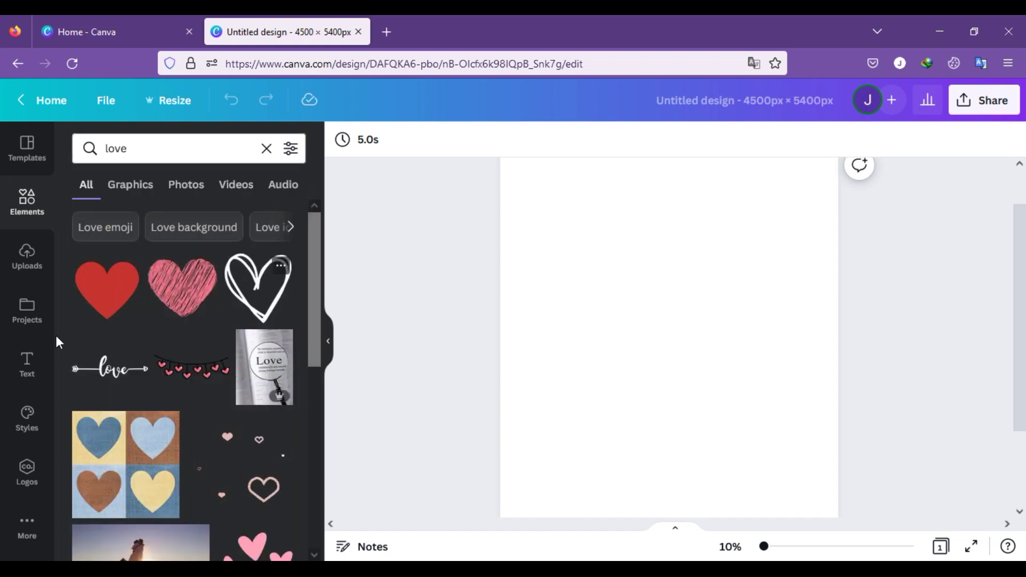
- Add the hand-drawn double-outline heart from the love results to the page
scroll(229, 417, down, 3)
scroll(253, 392, up, 3)
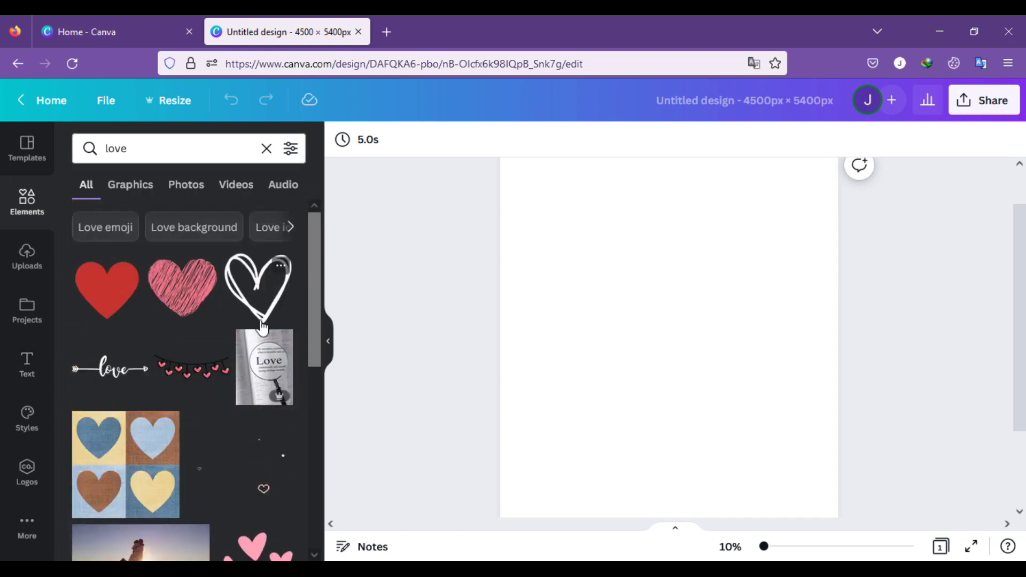
scroll(275, 347, down, 3)
scroll(265, 267, up, 3)
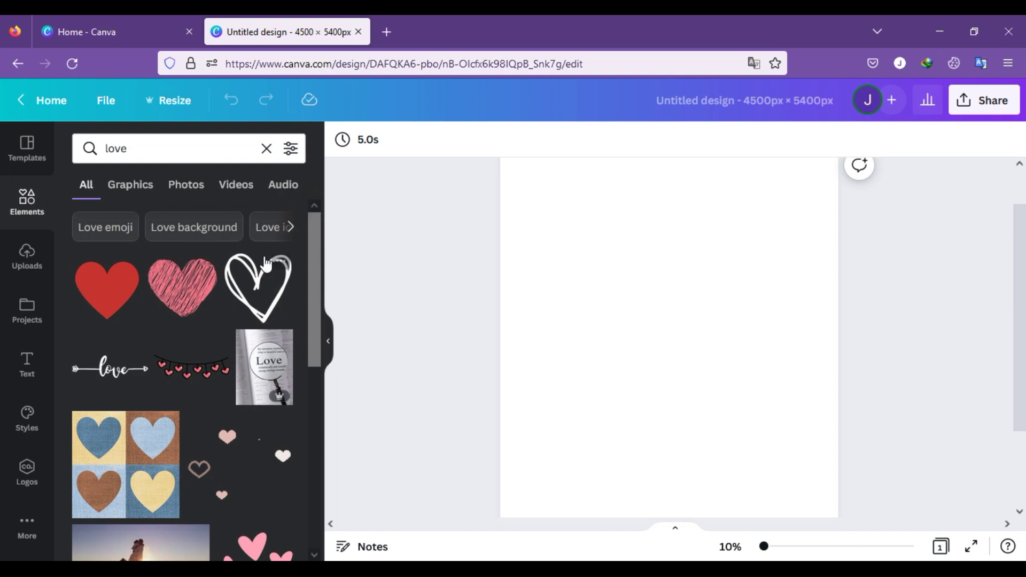
click(261, 274)
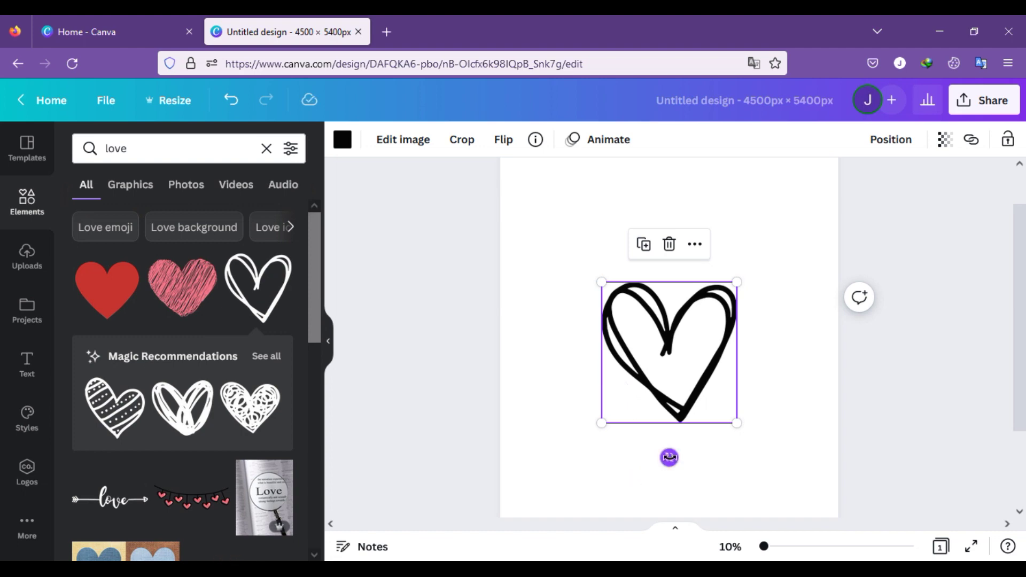
- Tilt the heart slightly counter-clockwise, enlarge it and shift it back towards the page's centre
drag(670, 457, 683, 457)
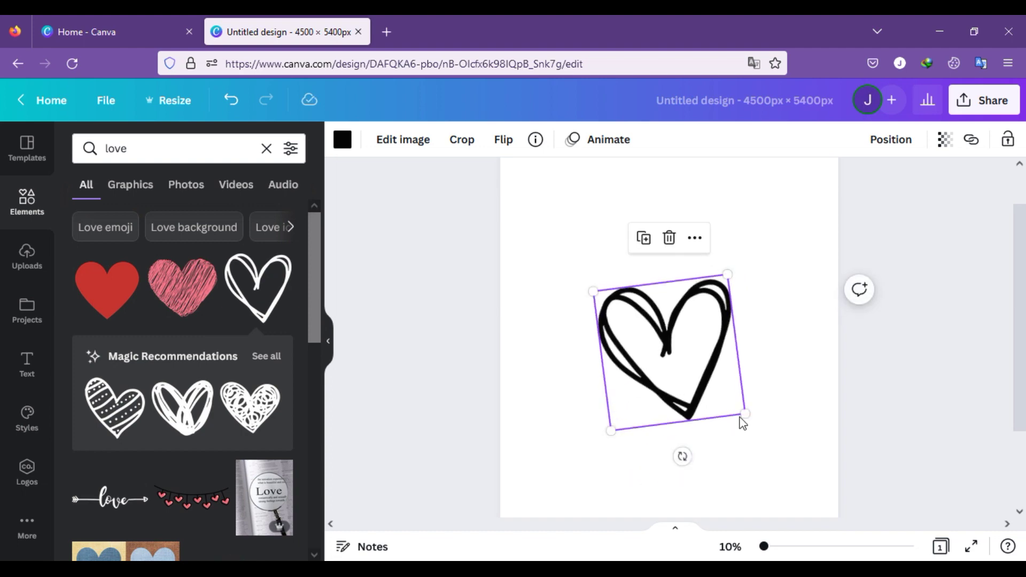
drag(745, 414, 796, 455)
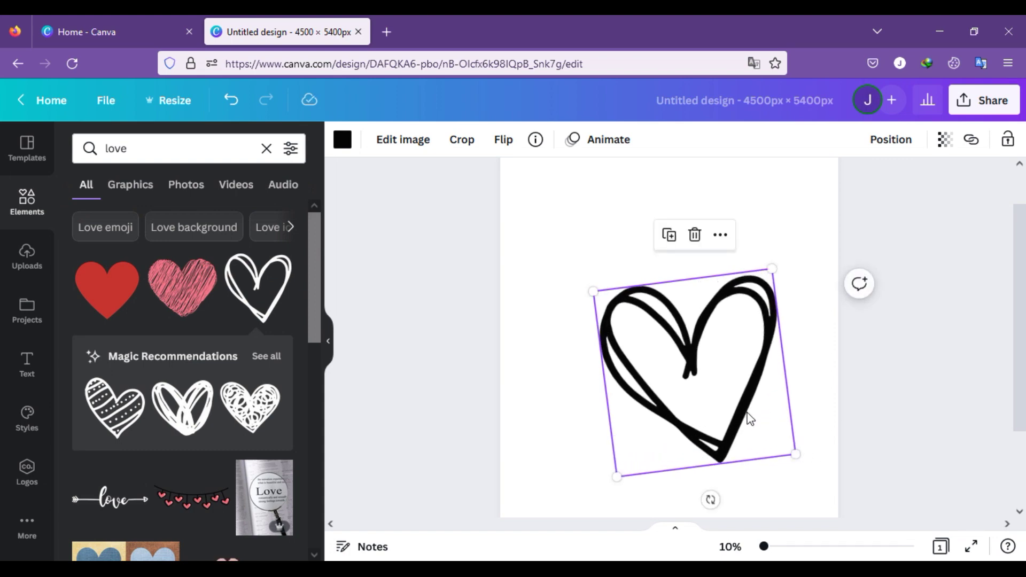
drag(742, 408, 727, 395)
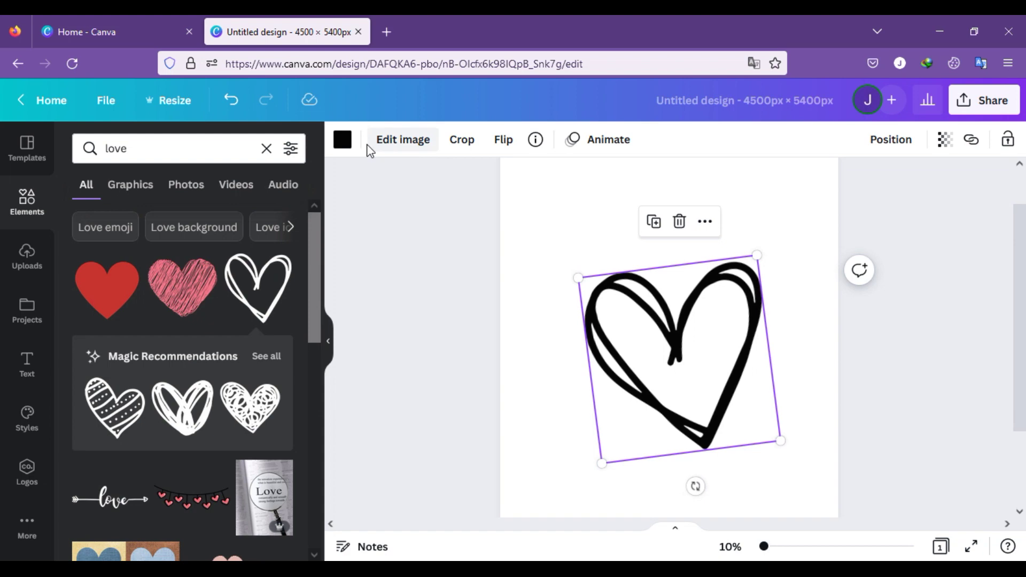
- Recolour the heart with the default bright red and move it slightly up the page
click(348, 146)
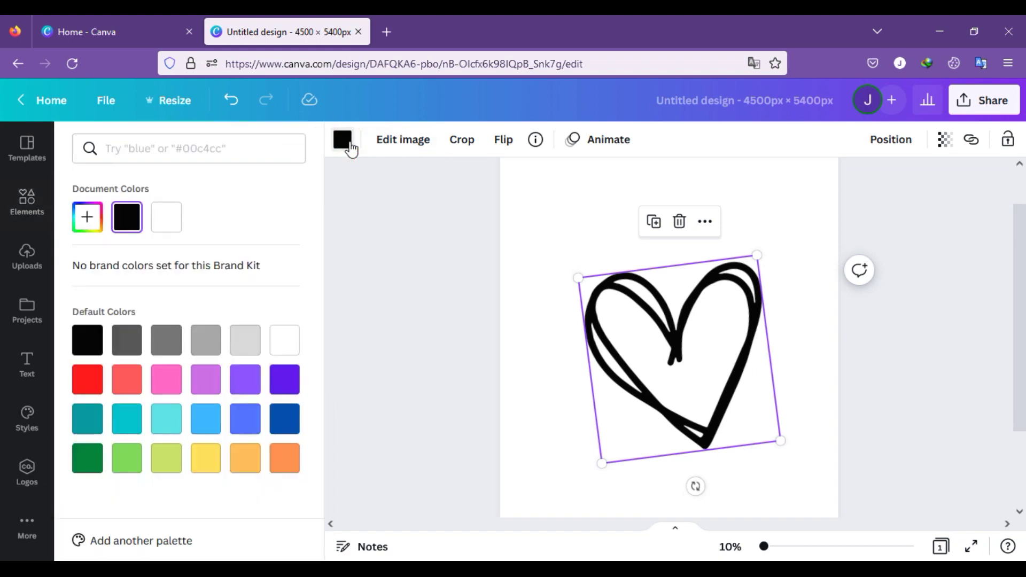
click(79, 381)
click(385, 315)
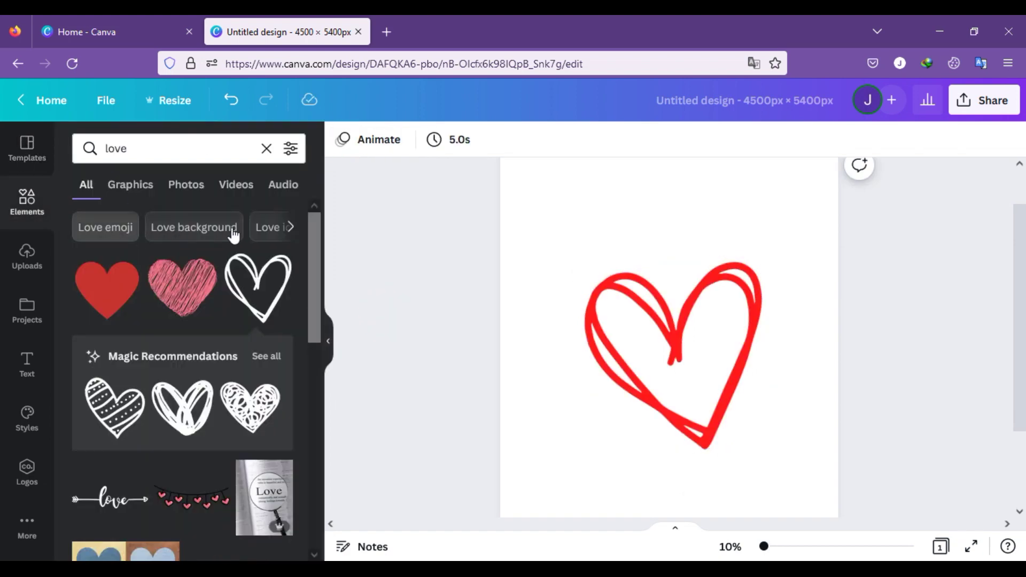
drag(677, 347, 675, 333)
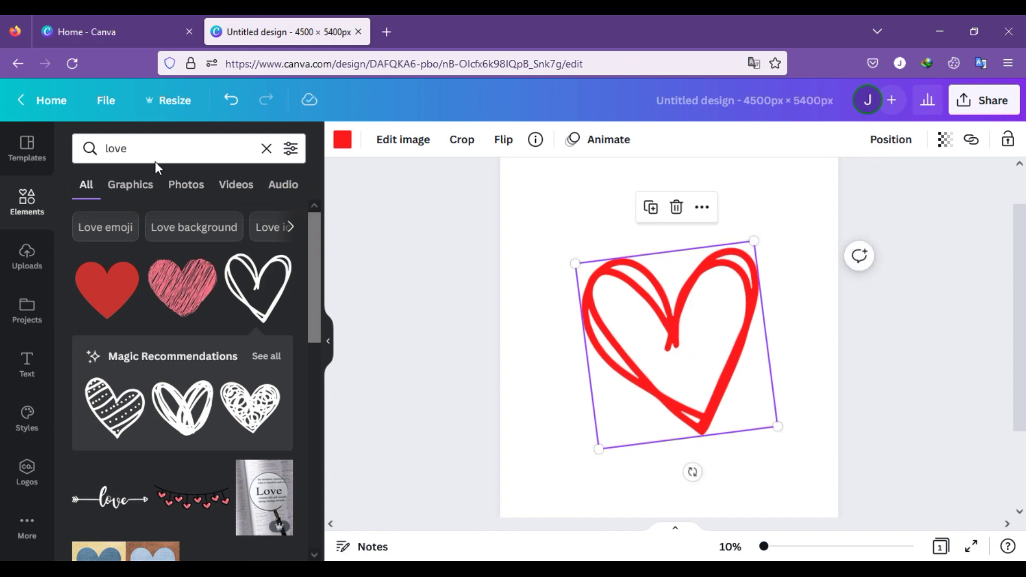
- Replace the "love" element search with the recent search "fruits"
click(237, 153)
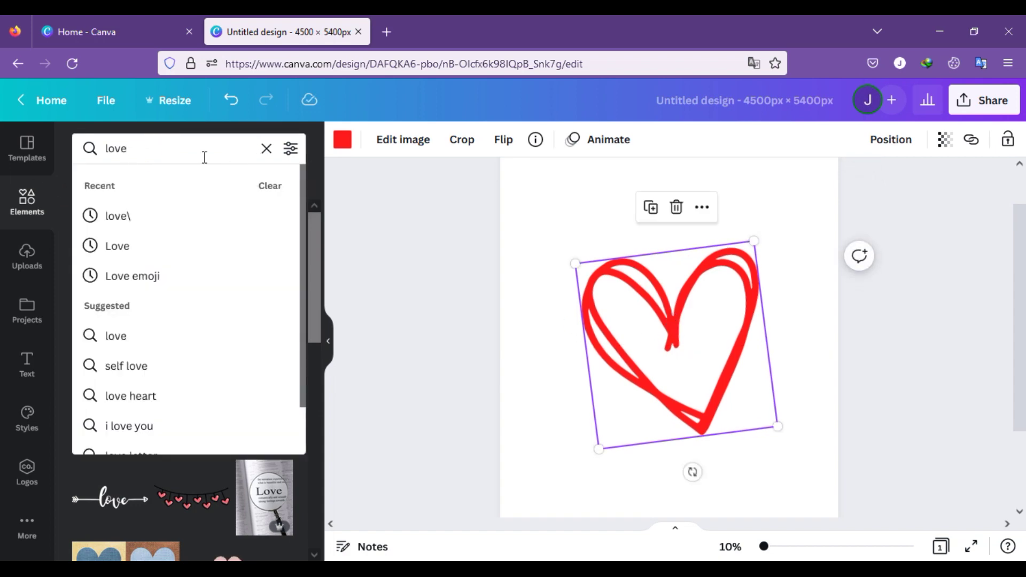
key(BackSpace)
key(BackSpace)
key(BackSpace)
key(BackSpace)
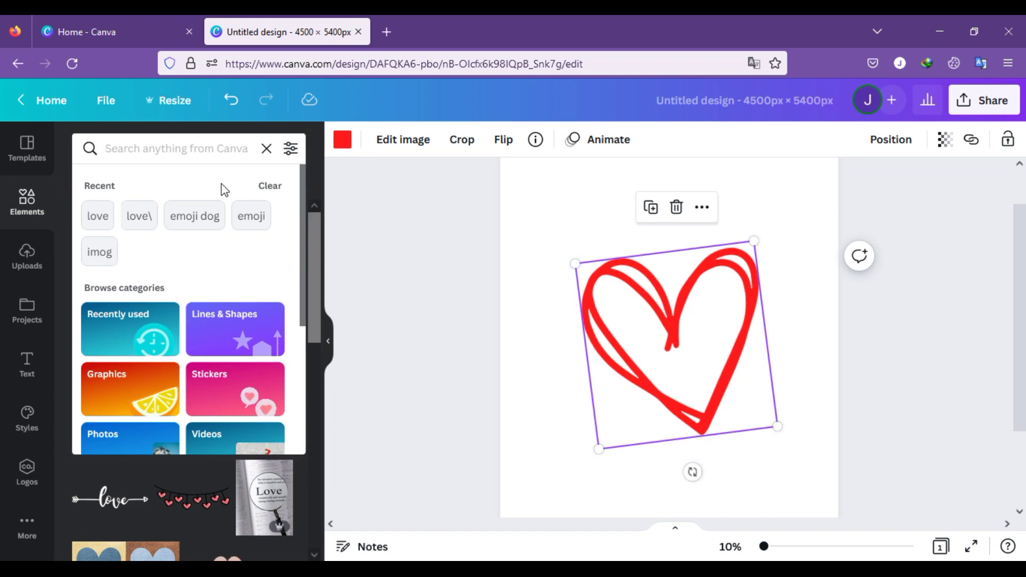
text(f)
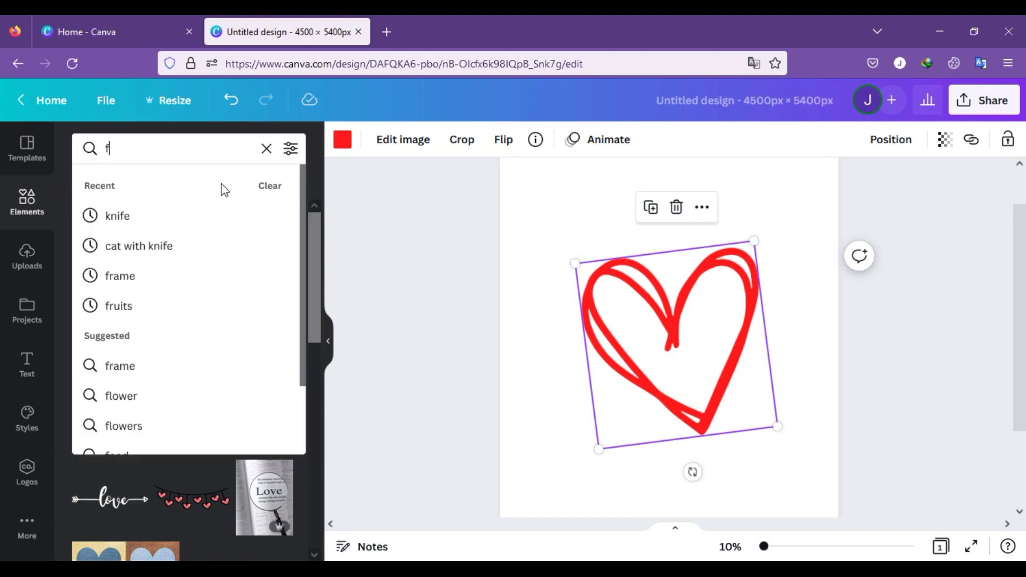
click(140, 306)
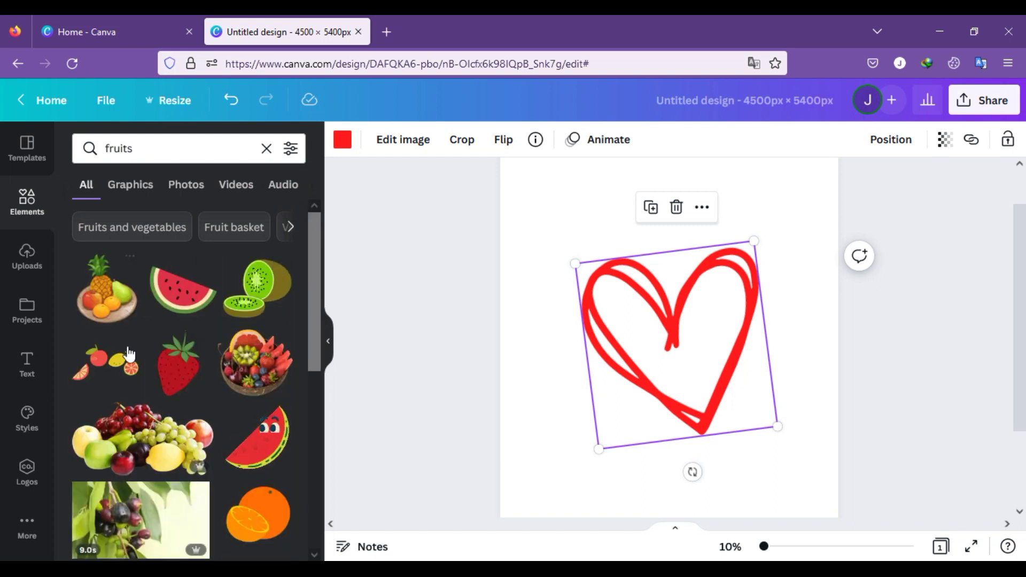
- Add the strawberry graphic, shrink it and place it on the heart's upper right curve
click(186, 368)
drag(687, 382, 794, 243)
drag(821, 159, 778, 228)
drag(742, 283, 742, 253)
click(822, 278)
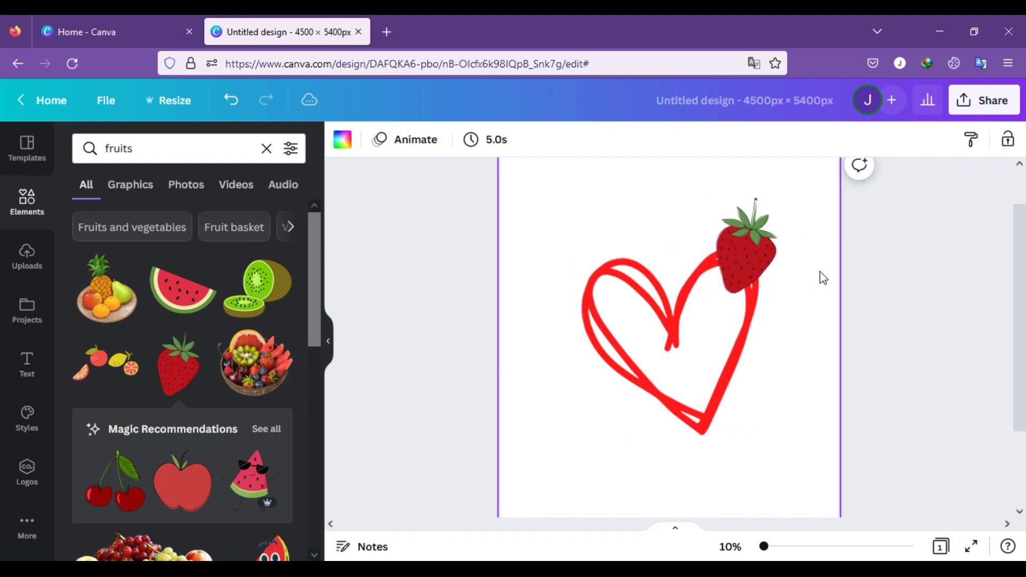
- Tilt the strawberry slightly clockwise and shift it a little to the right on the heart's curve
click(772, 263)
drag(812, 245, 769, 257)
click(813, 251)
- Add the orange graphic with the cut half and place it over the heart's lower left side
scroll(206, 406, down, 1)
scroll(206, 406, down, 3)
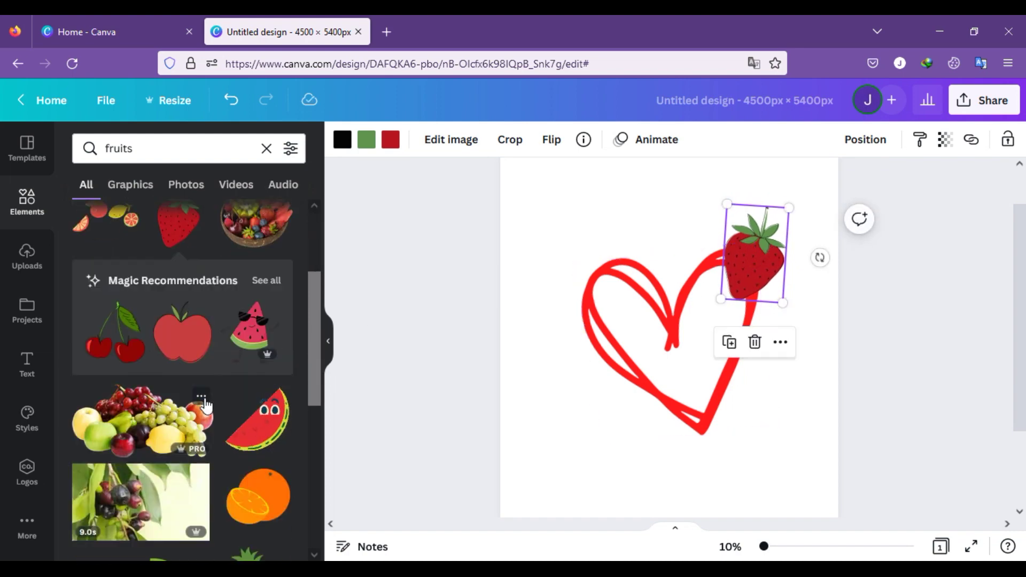
scroll(228, 424, down, 4)
click(256, 314)
drag(674, 335, 615, 409)
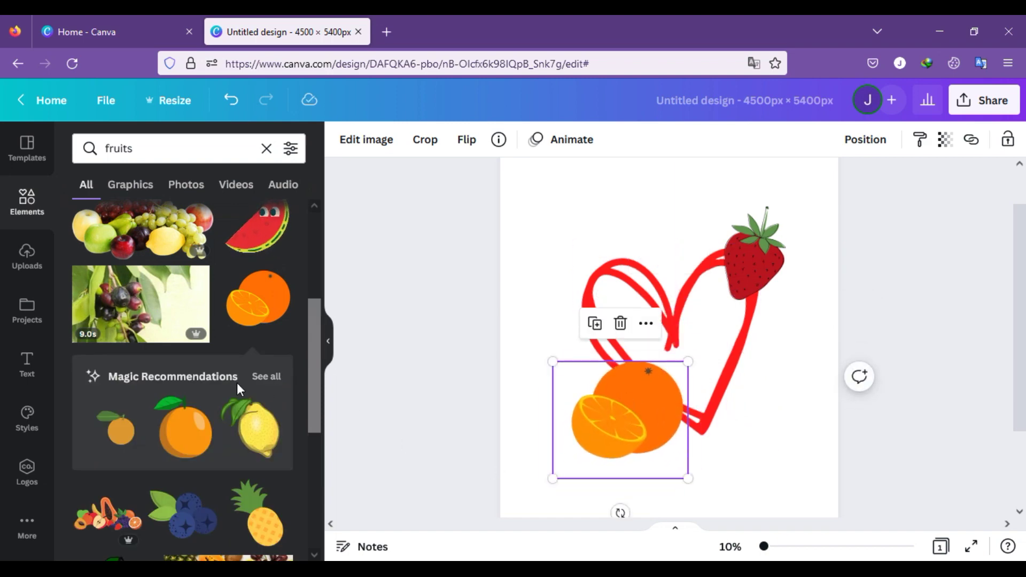
- Add the pineapple graphic, shrink it and place it on the heart's upper left curve
scroll(236, 382, down, 5)
scroll(251, 395, up, 2)
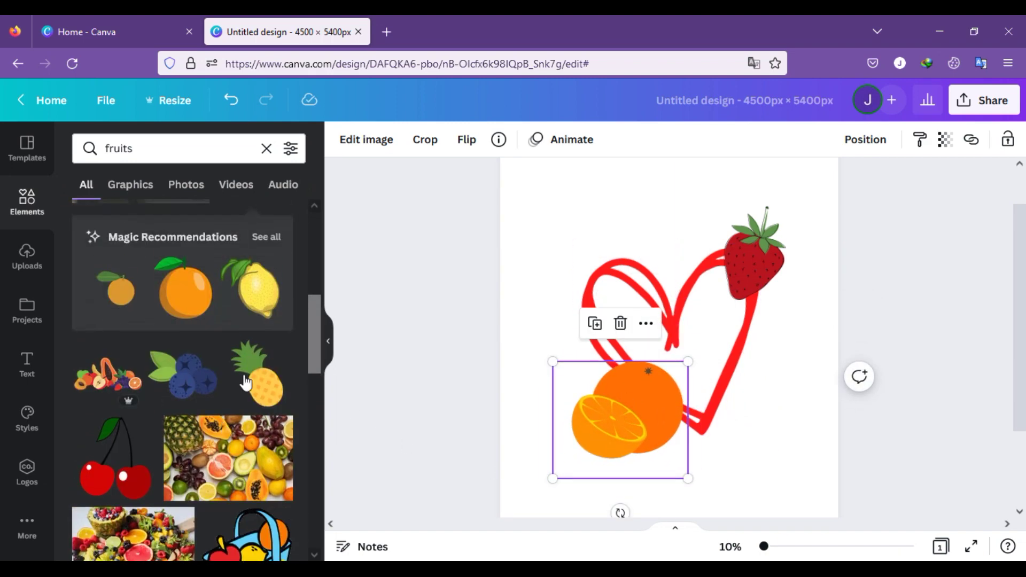
click(278, 399)
drag(716, 364, 761, 393)
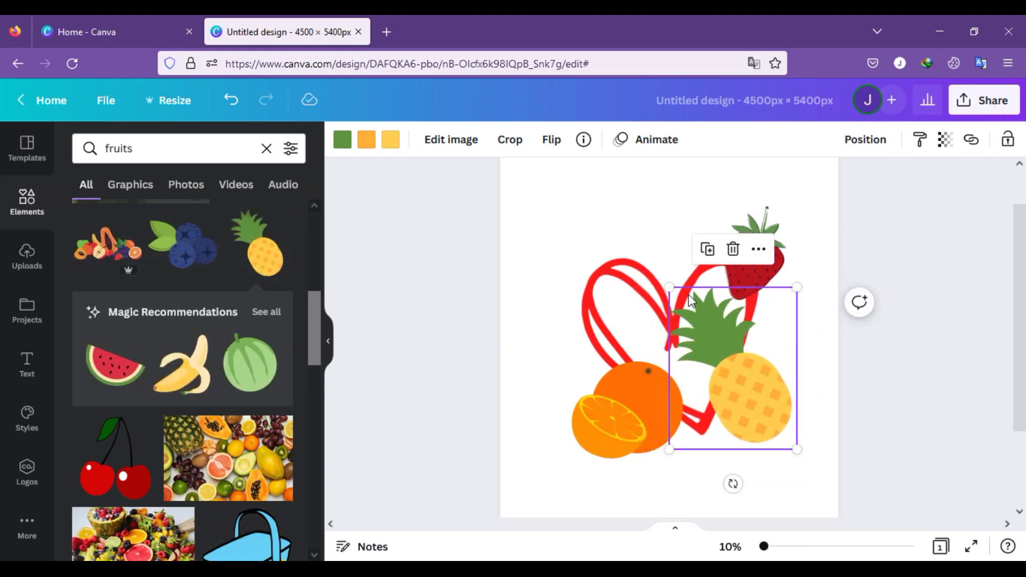
drag(669, 288, 714, 345)
drag(742, 393, 596, 276)
drag(633, 212, 647, 200)
click(613, 291)
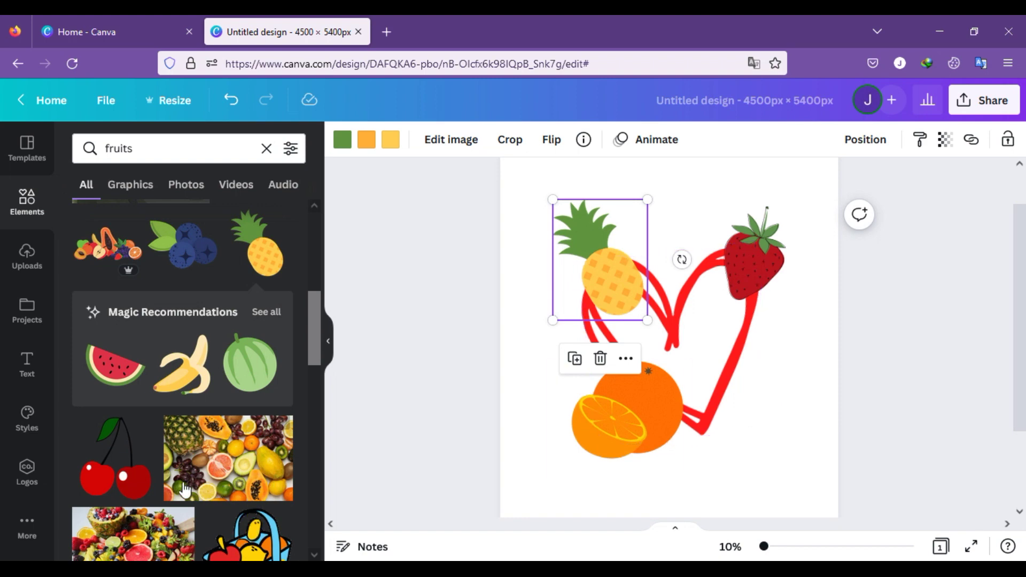
- Add the peeled banana, move the pineapple to the page's lower right edge, and put the banana, made smaller, on the heart's upper left curve
scroll(200, 288, down, 2)
click(200, 289)
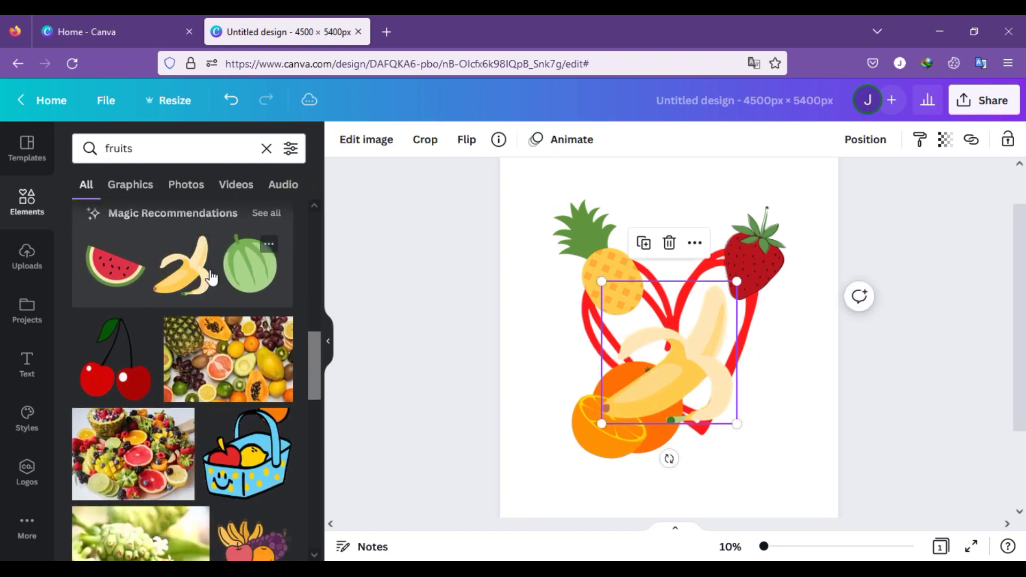
drag(620, 265, 850, 452)
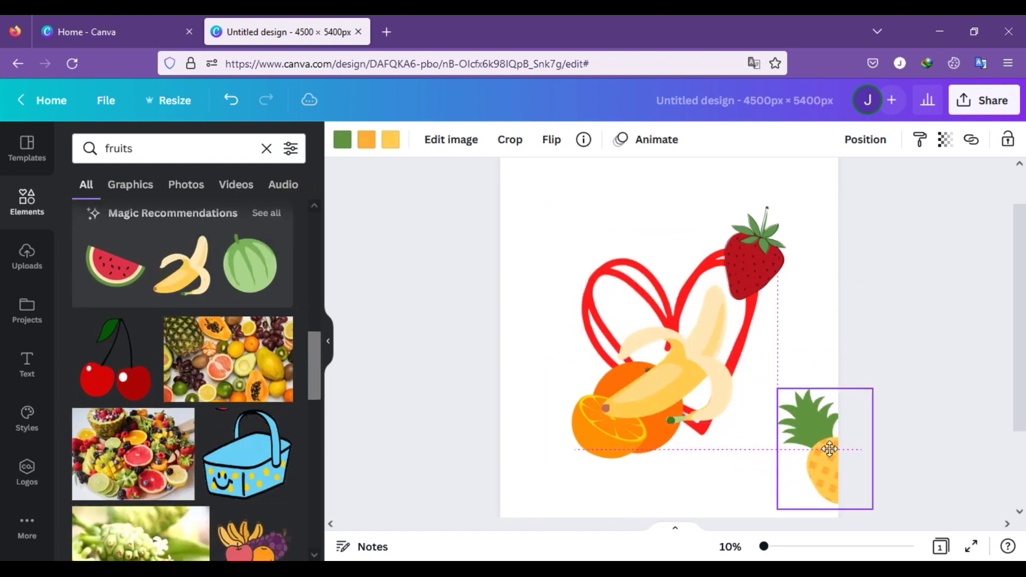
drag(690, 345, 623, 259)
drag(670, 198, 644, 225)
drag(579, 312, 587, 312)
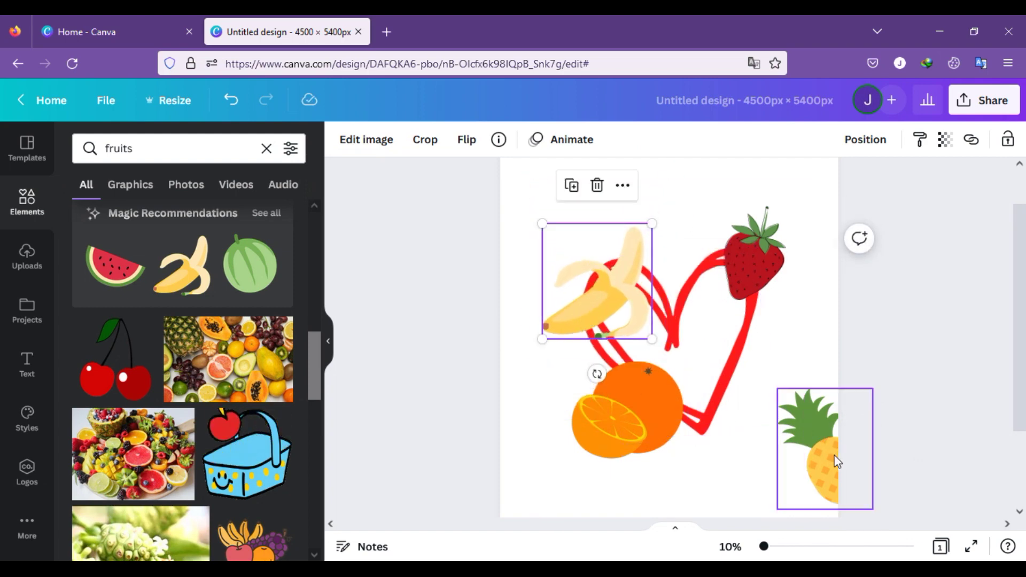
- Add the mango graphic, turn it upright over the heart's lower right side, and delete the pineapple
scroll(240, 302, down, 1)
scroll(241, 302, down, 5)
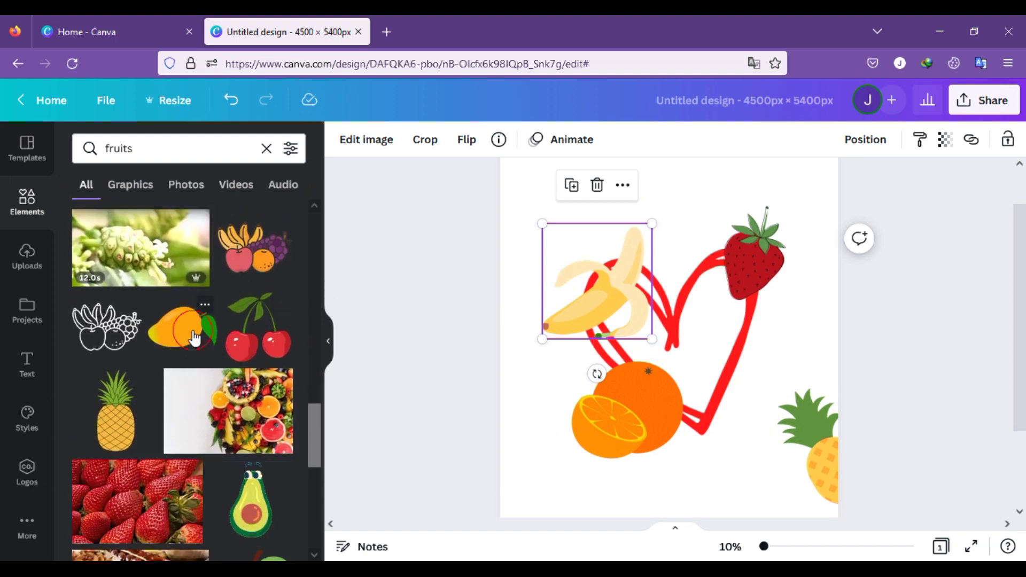
click(182, 327)
click(624, 367)
drag(630, 366, 689, 398)
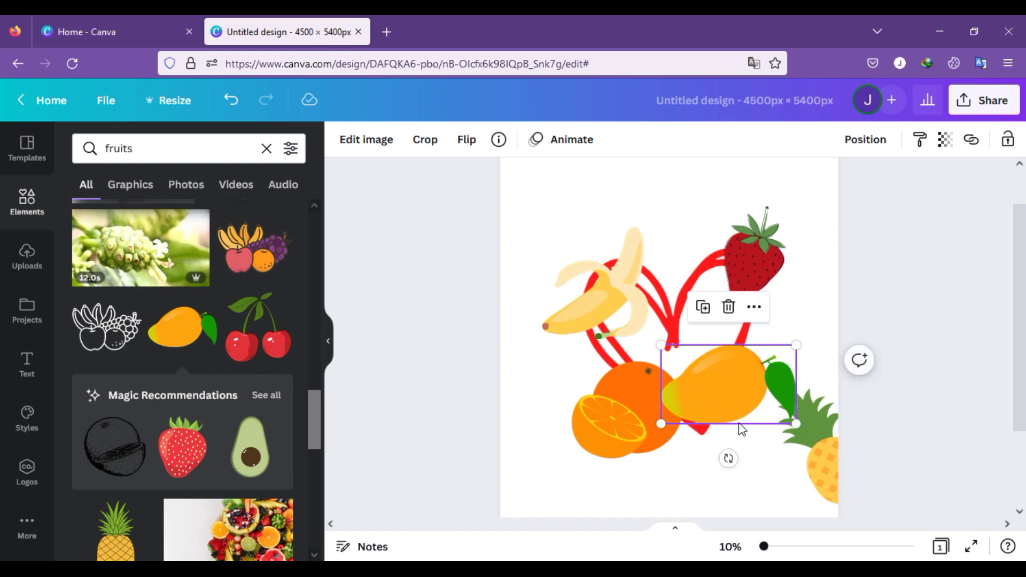
drag(728, 458, 836, 371)
mouse_move(736, 401)
mouse_down()
mouse_move(764, 402)
mouse_move(753, 401)
mouse_up()
click(814, 461)
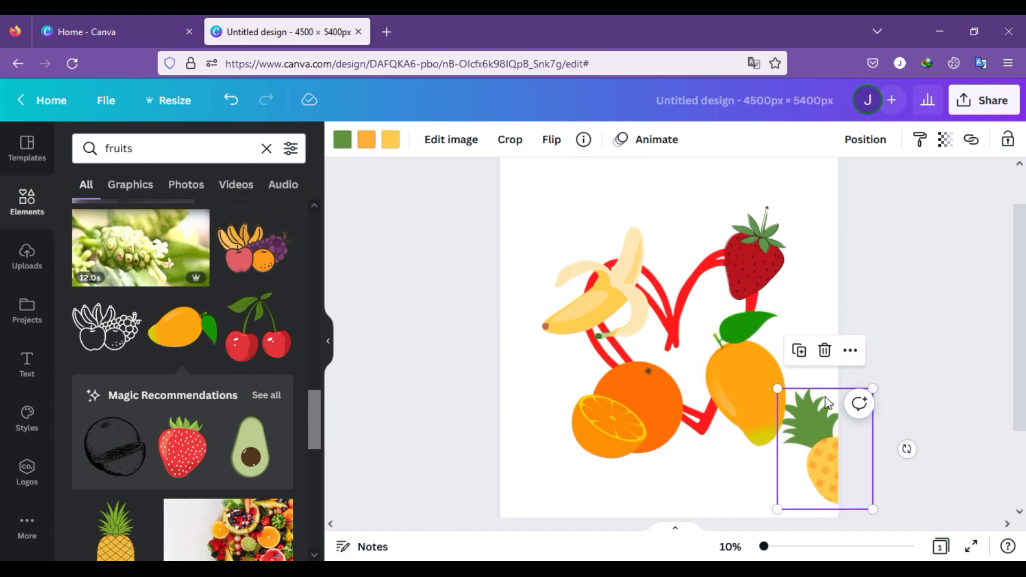
click(826, 353)
- Group the heart with its four fruits and move the group slightly lower on the page
drag(446, 209, 895, 526)
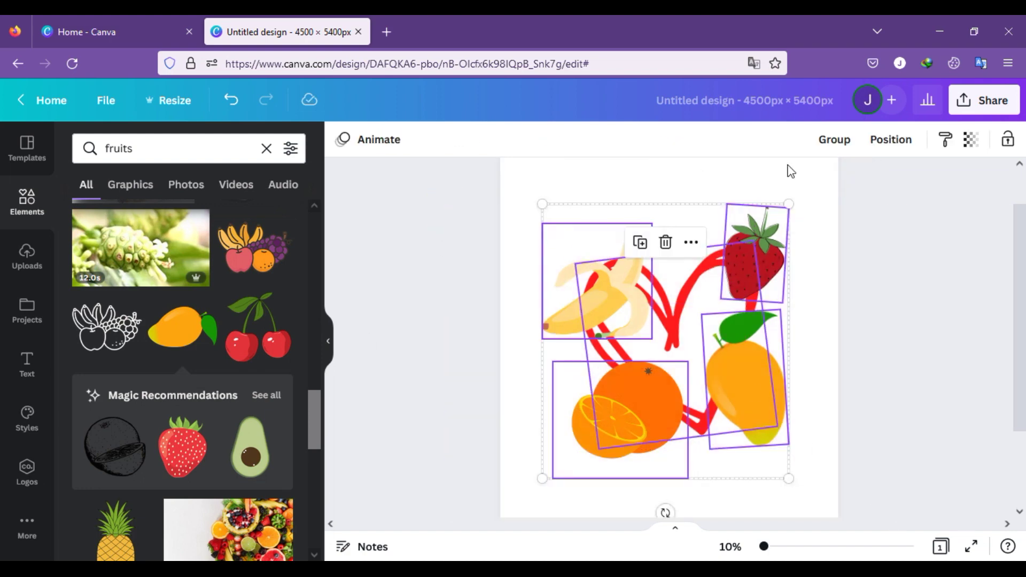
click(834, 141)
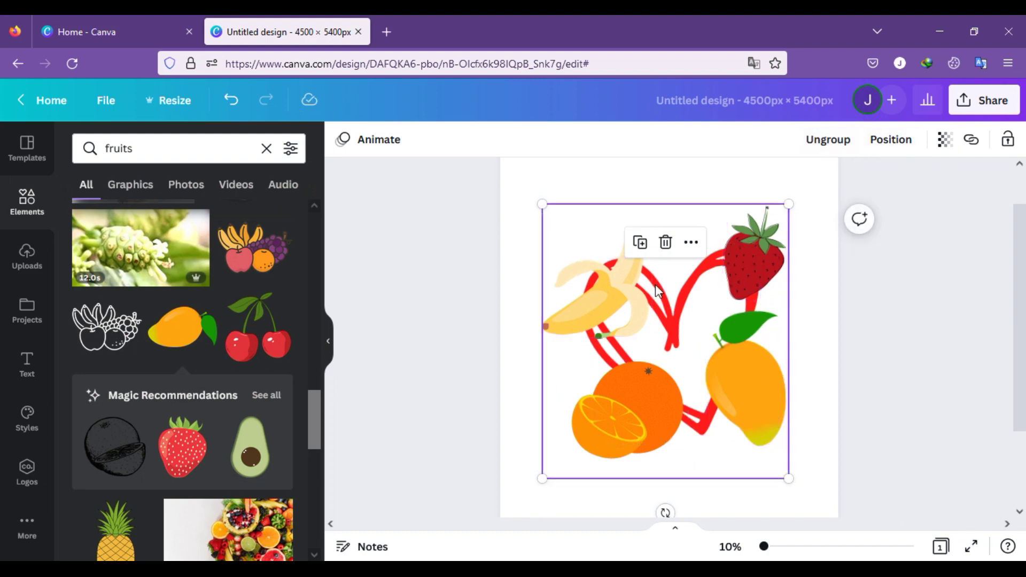
drag(668, 315, 677, 348)
click(473, 277)
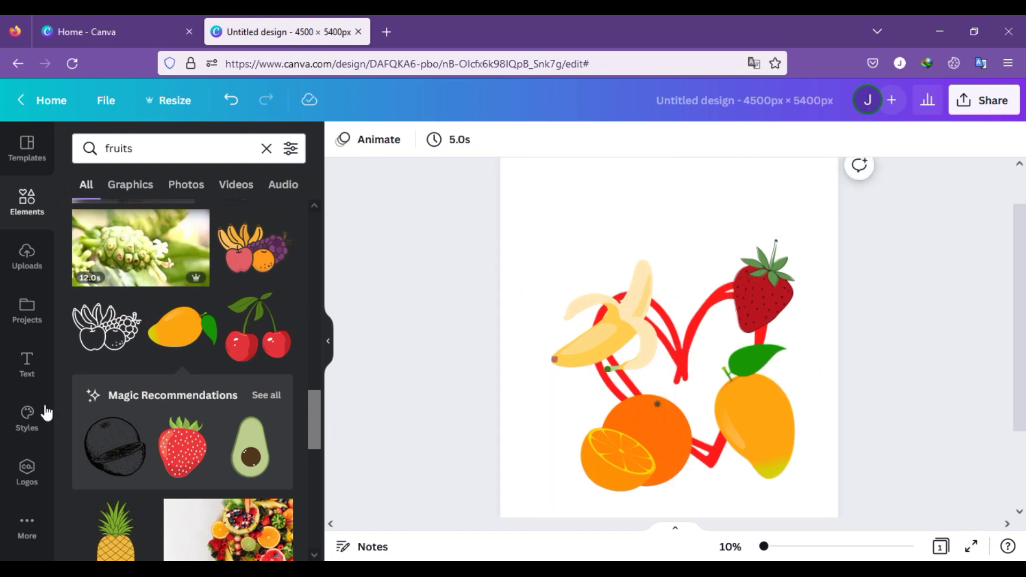
- Add the "BE BRAVE" outlined font combination and place it near the top of the page
click(31, 374)
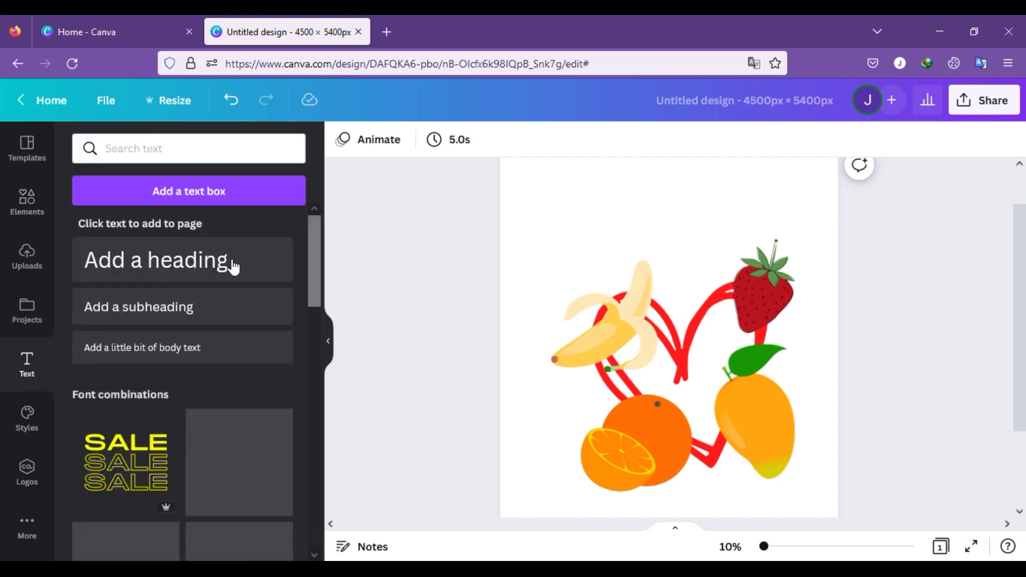
scroll(232, 390, down, 6)
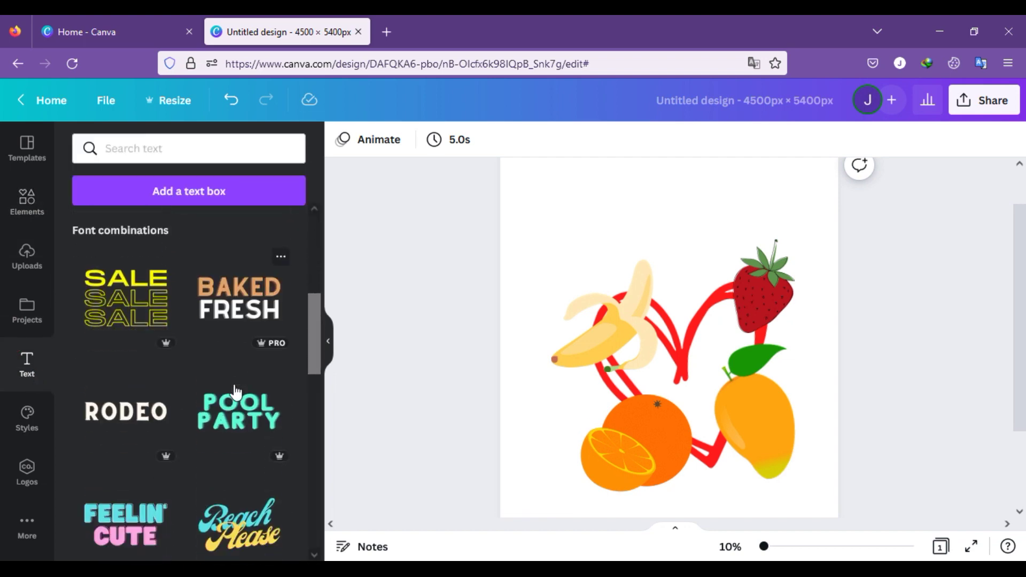
scroll(234, 391, down, 8)
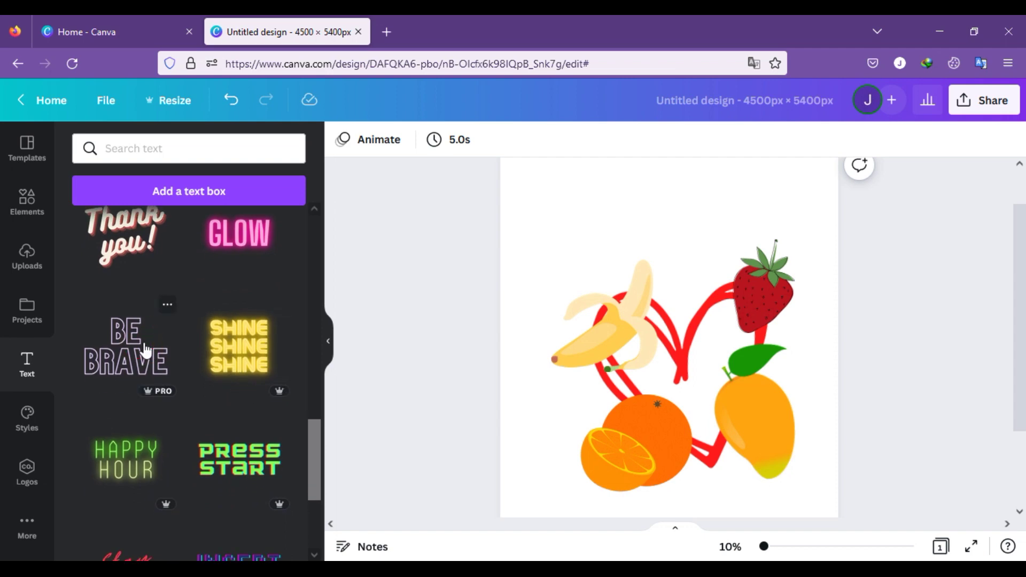
click(144, 350)
drag(670, 360, 669, 203)
- Replace the "BE BRAVE" wording with "WE KNOW WHAT YOU WANT" and widen the text box to fit three lines
double_click(705, 205)
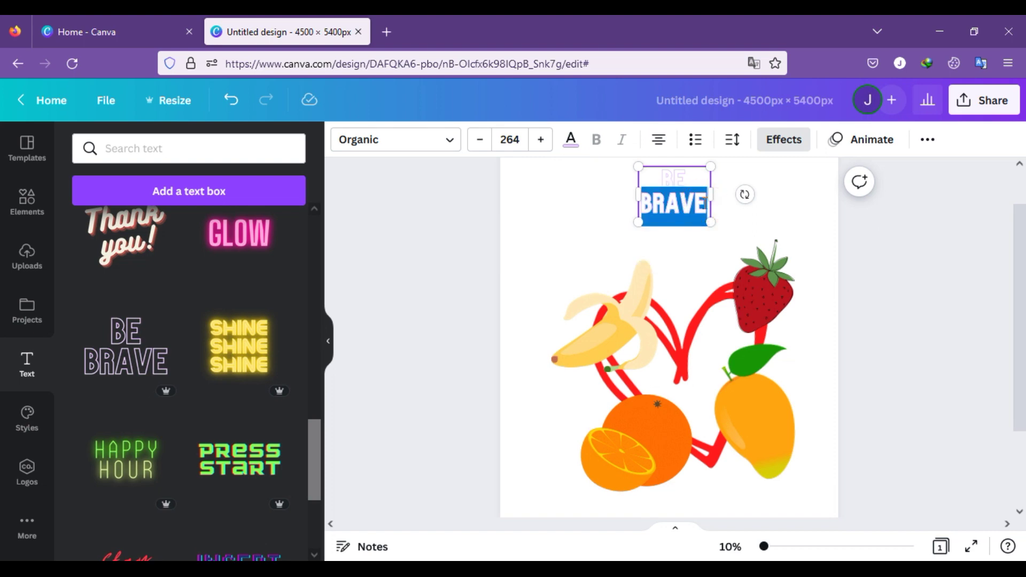
key(BackSpace)
key(BackSpace)
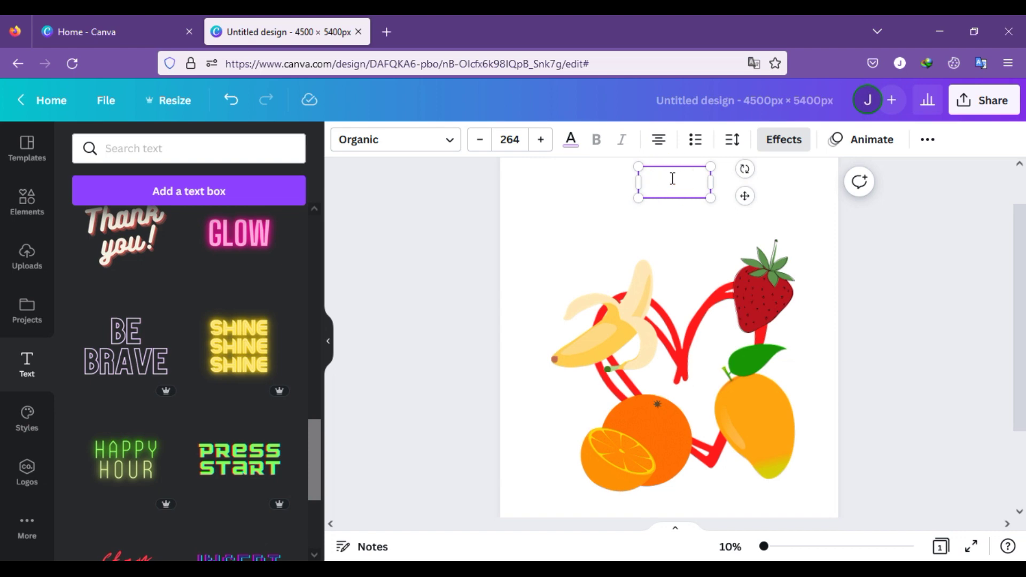
text(WE KNOW WHAT YOU WANT)
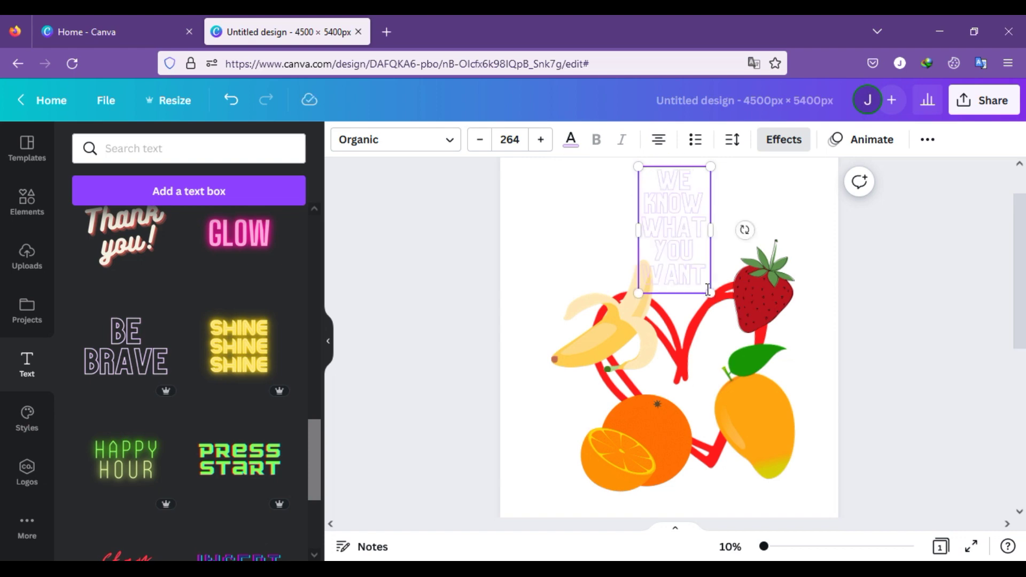
drag(706, 274, 620, 176)
drag(710, 237, 774, 232)
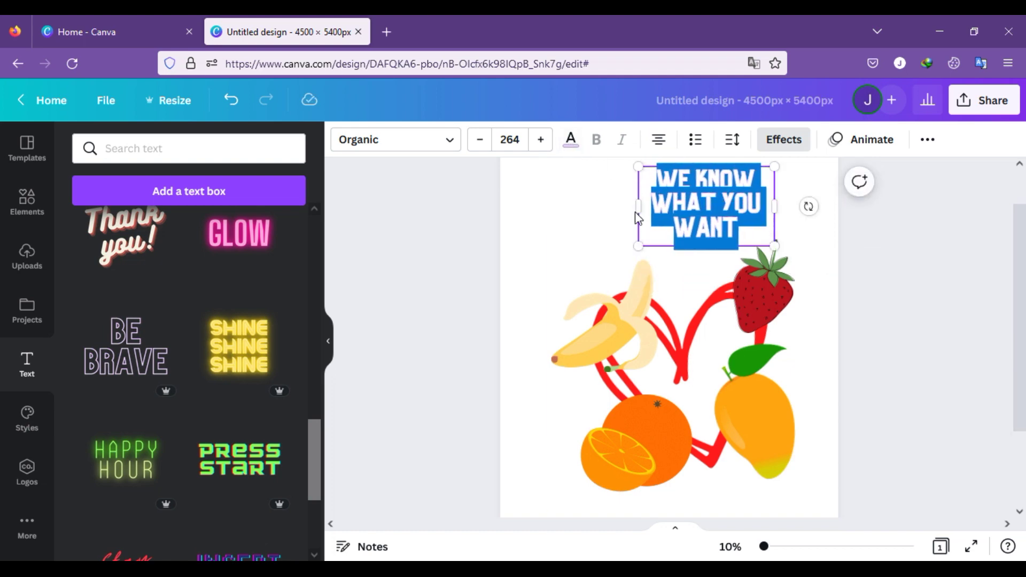
- Set the text's font size to 300, widen its box and move it just above the heart
click(510, 140)
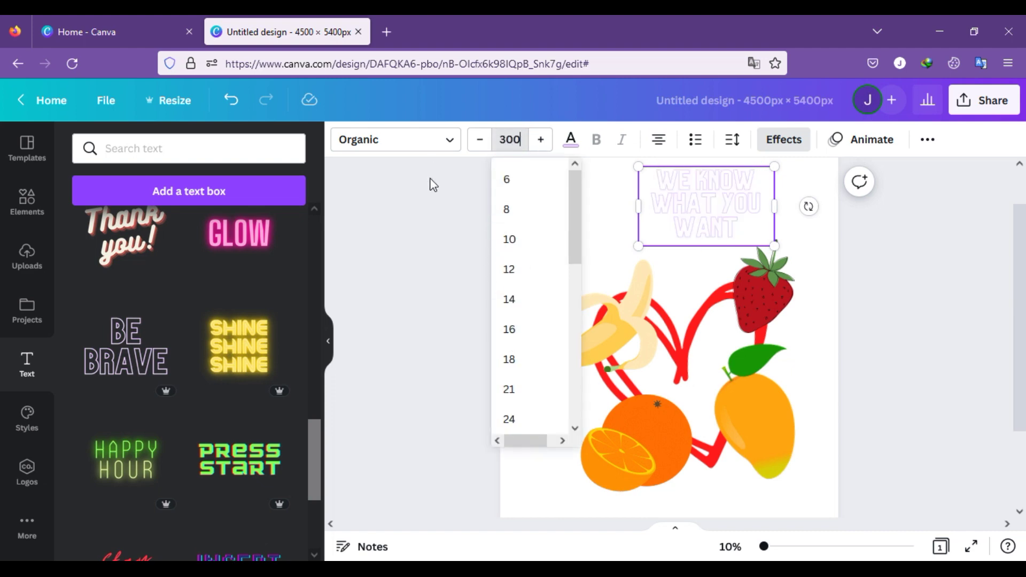
click(428, 218)
drag(721, 222, 790, 222)
drag(707, 211, 728, 233)
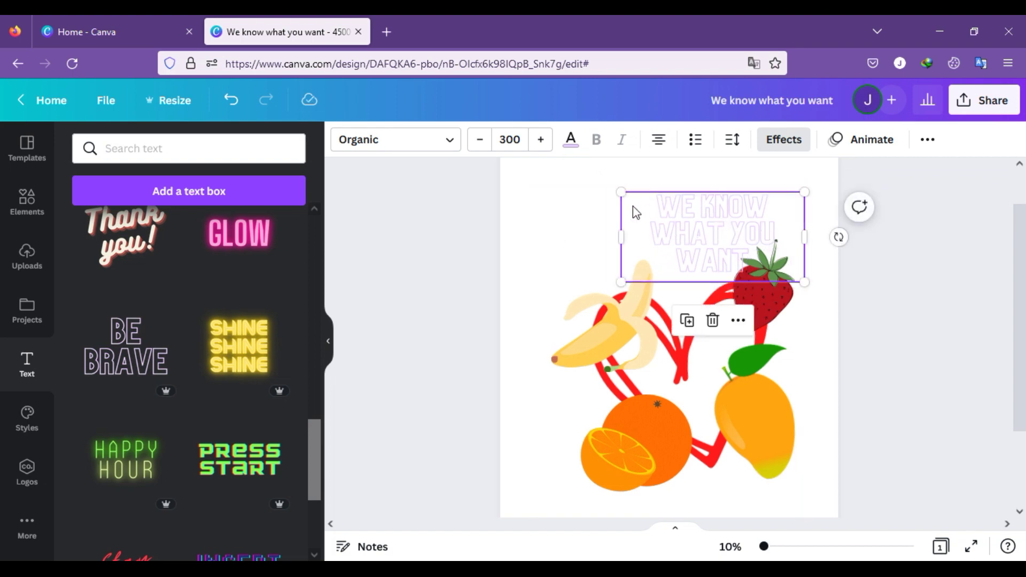
- Change the color of the "WE KNOW WHAT YOU WANT" text to bright red
click(570, 139)
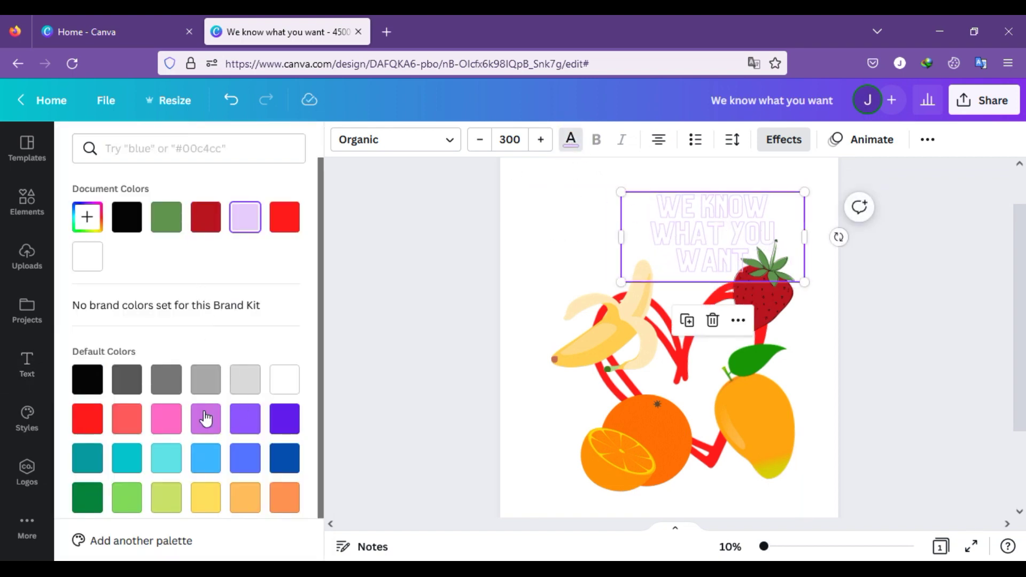
click(92, 430)
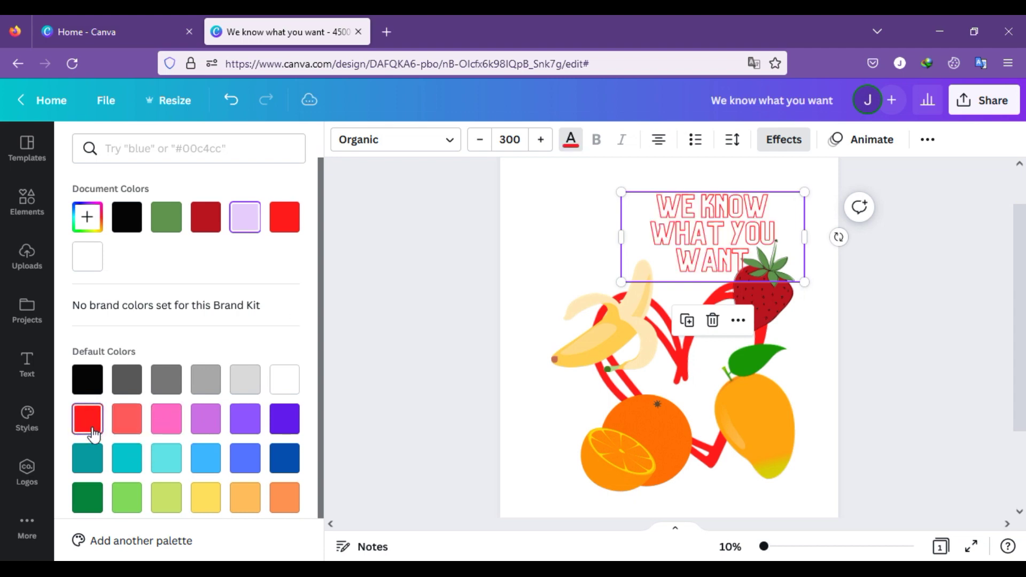
click(258, 229)
click(85, 421)
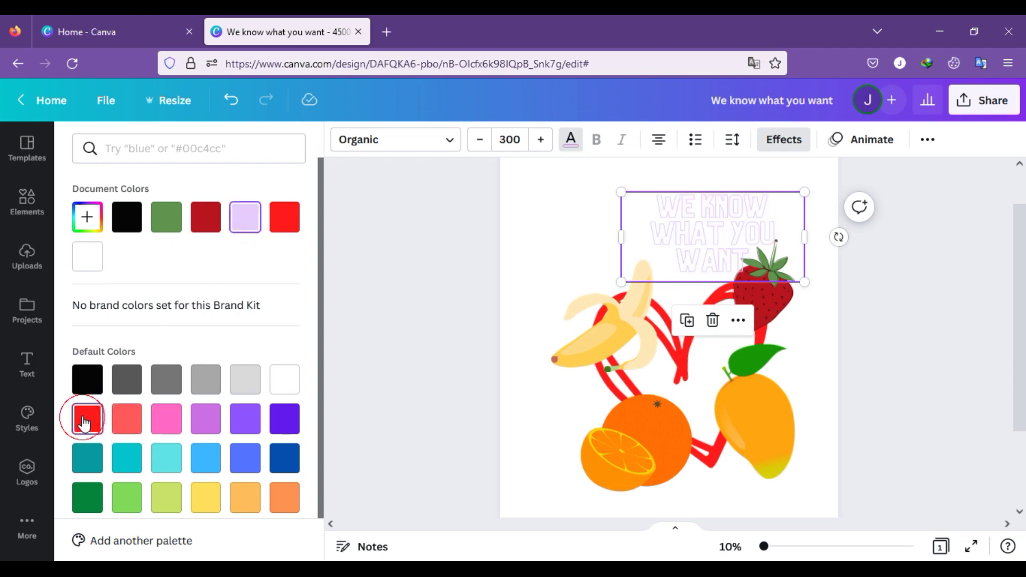
mouse_move(695, 233)
mouse_down()
mouse_move(705, 236)
mouse_move(695, 241)
mouse_up()
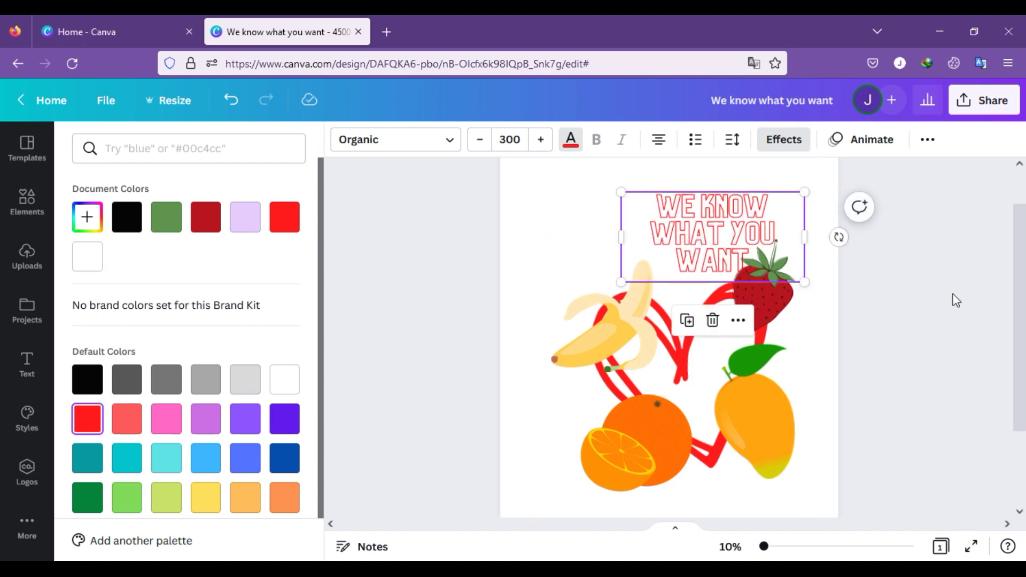
click(622, 313)
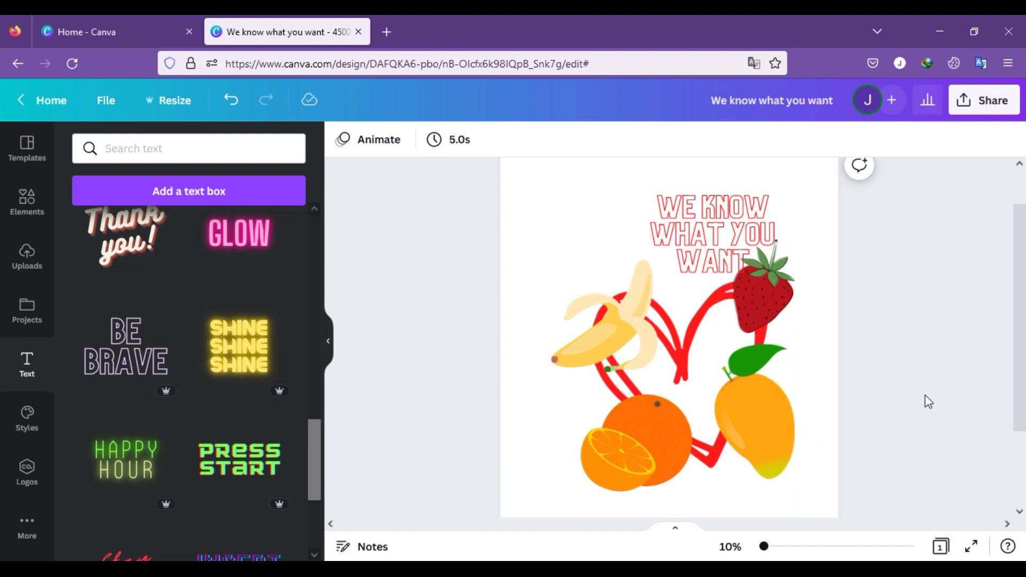
- Search the elements library for "love"
scroll(748, 365, down, 1)
scroll(748, 360, up, 2)
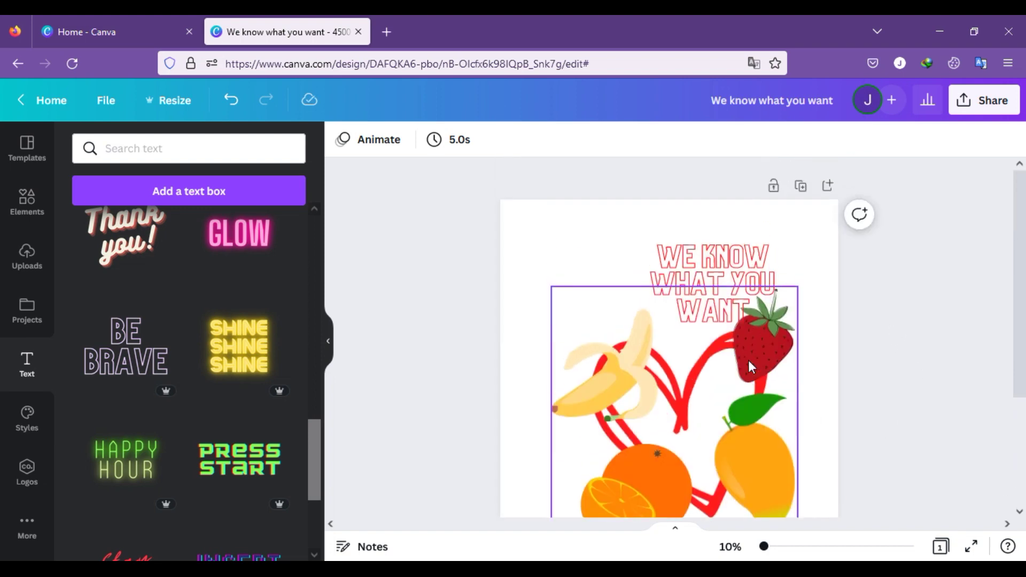
click(33, 204)
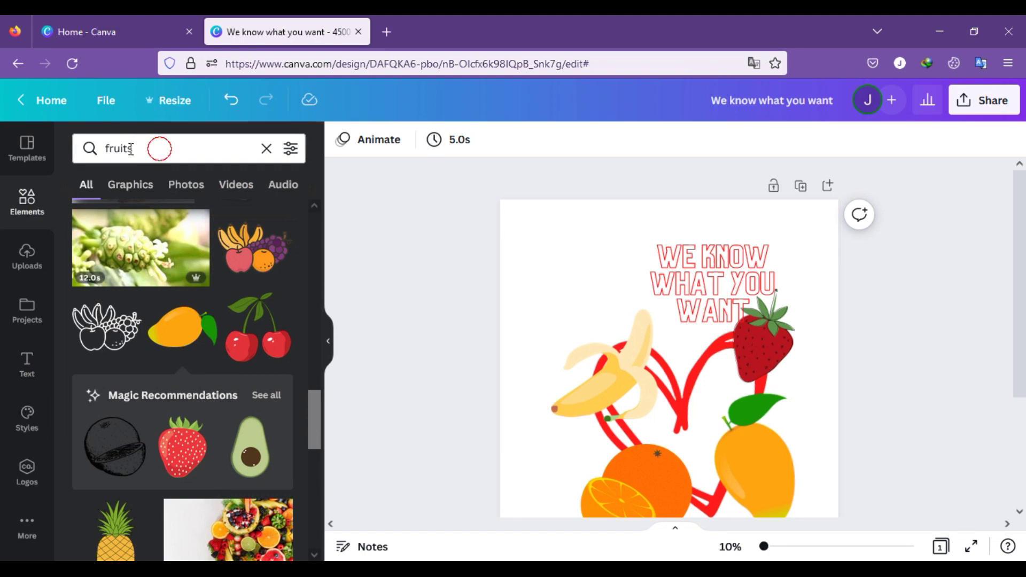
click(160, 149)
key(BackSpace)
text(l)
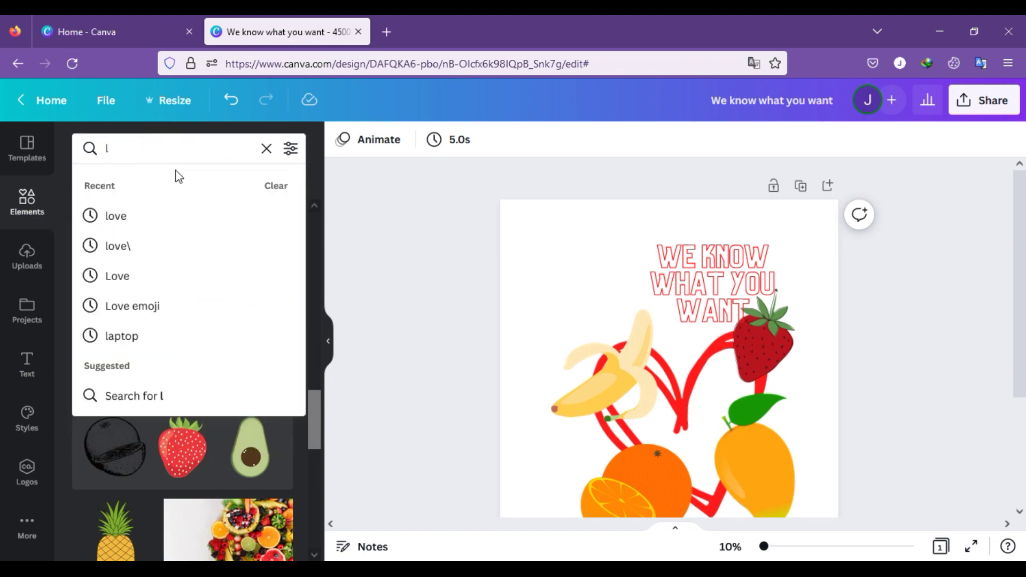
text(ove)
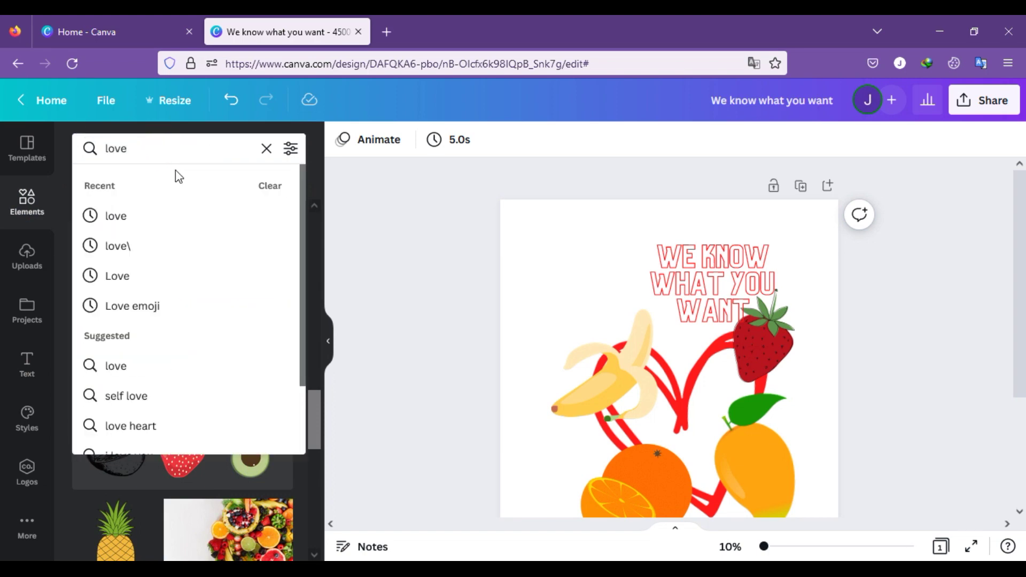
click(125, 215)
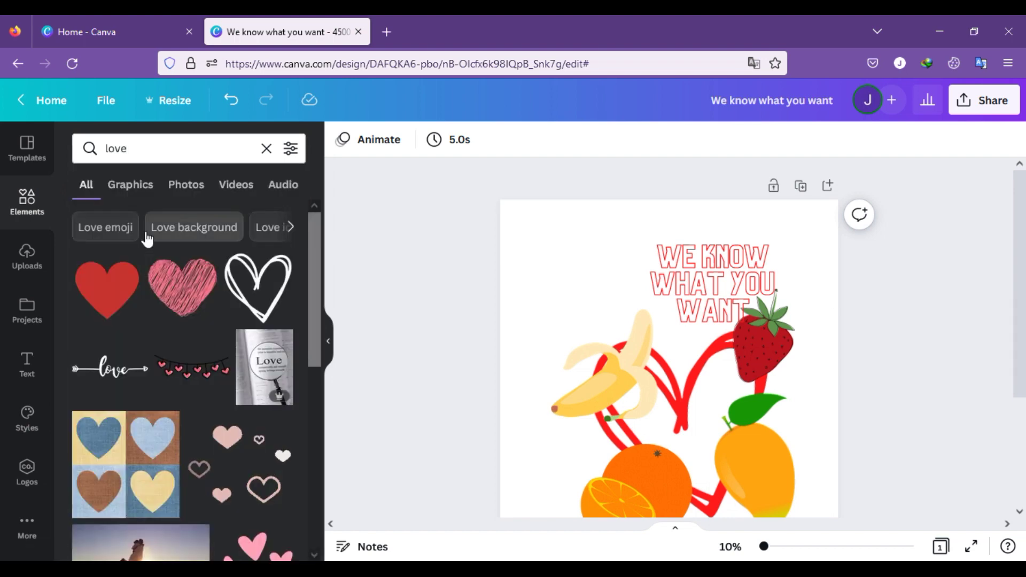
- Add the red handwritten "love" graphic, shrink it to about 1,000 px wide and place it above the banana
scroll(197, 358, down, 2)
scroll(186, 366, down, 10)
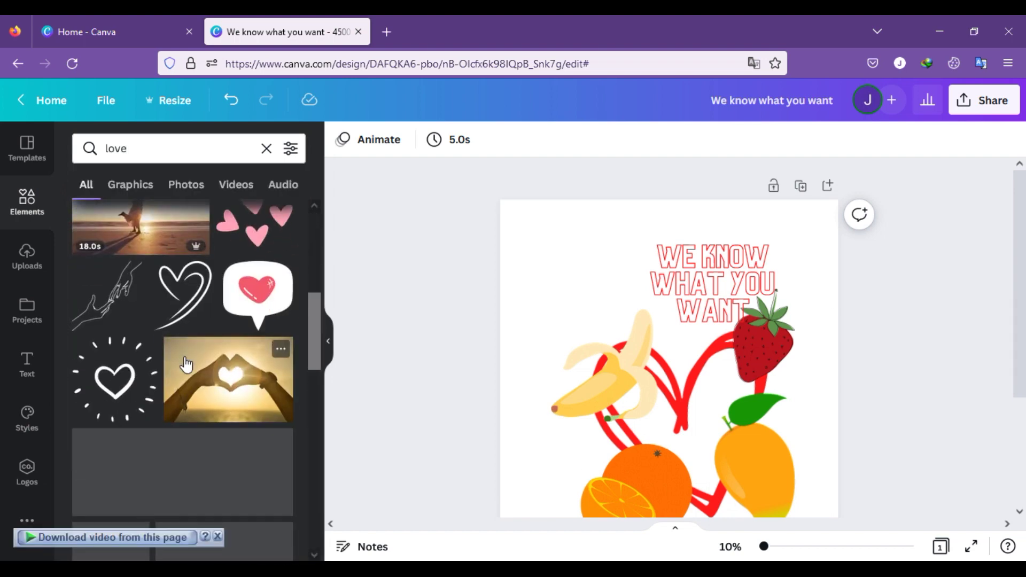
scroll(189, 353, down, 4)
scroll(190, 355, up, 1)
scroll(190, 355, down, 2)
scroll(189, 354, down, 2)
scroll(189, 354, up, 5)
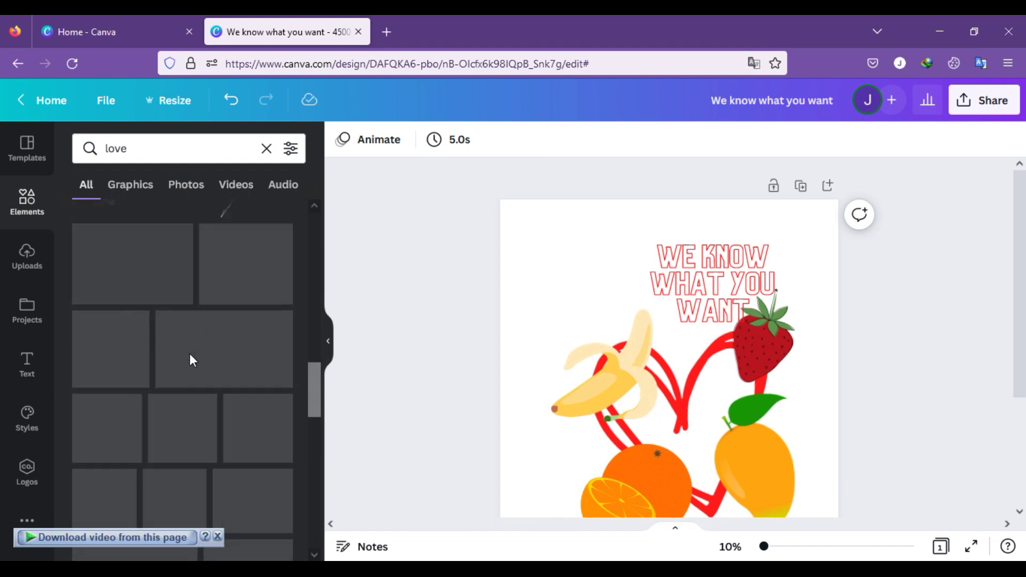
scroll(190, 362, up, 2)
scroll(177, 366, down, 8)
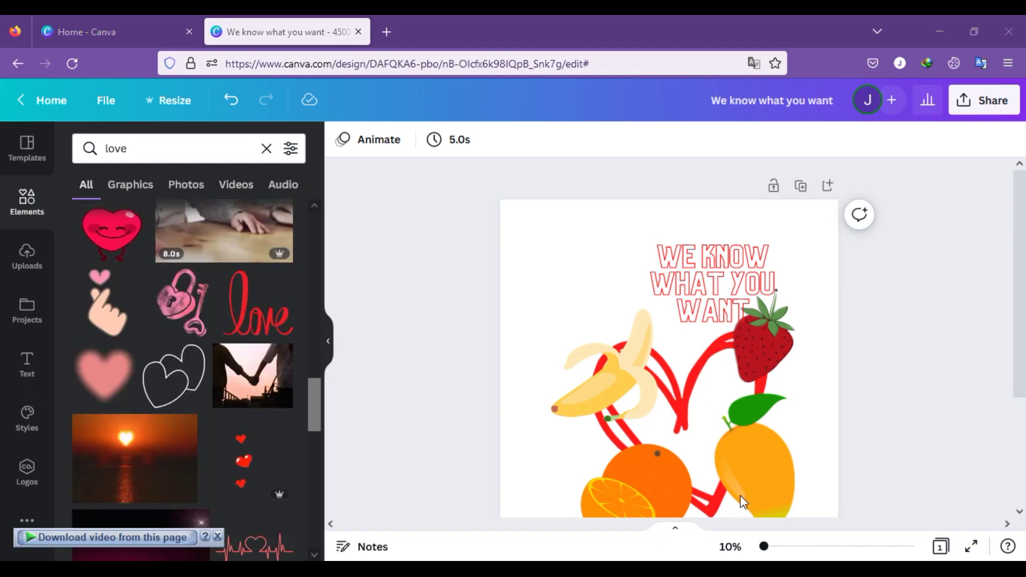
click(254, 324)
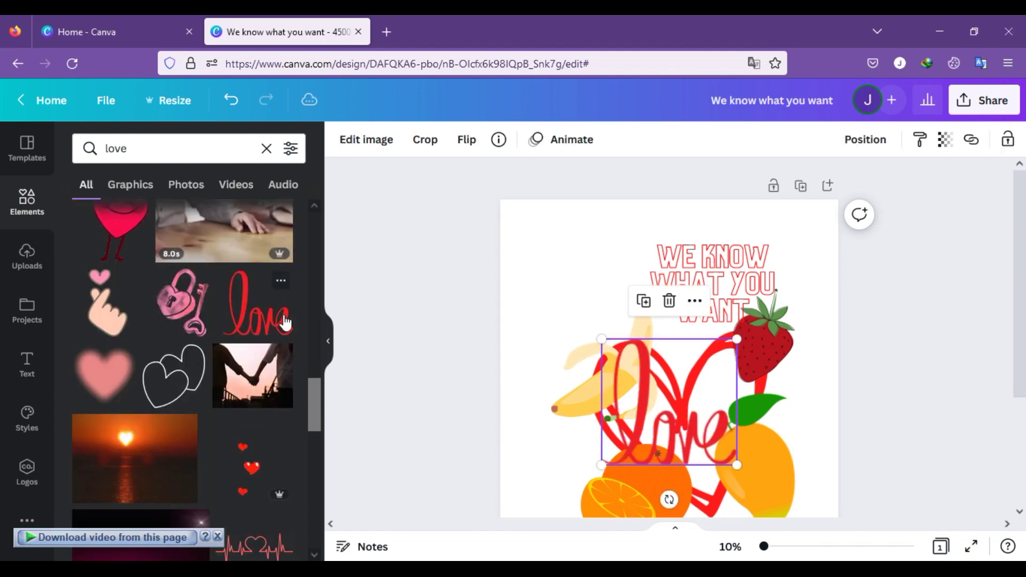
drag(736, 340, 678, 401)
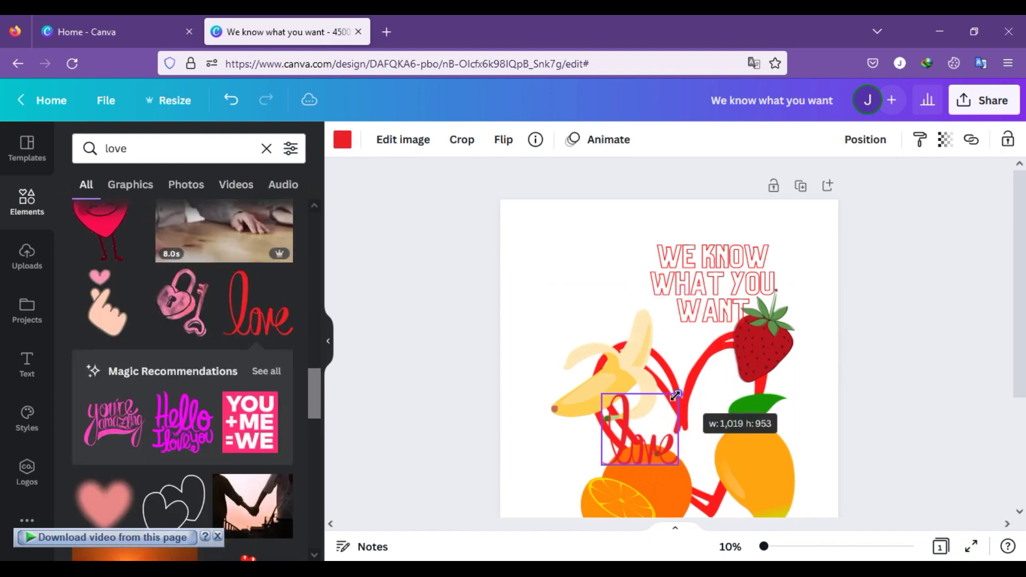
drag(632, 432, 587, 321)
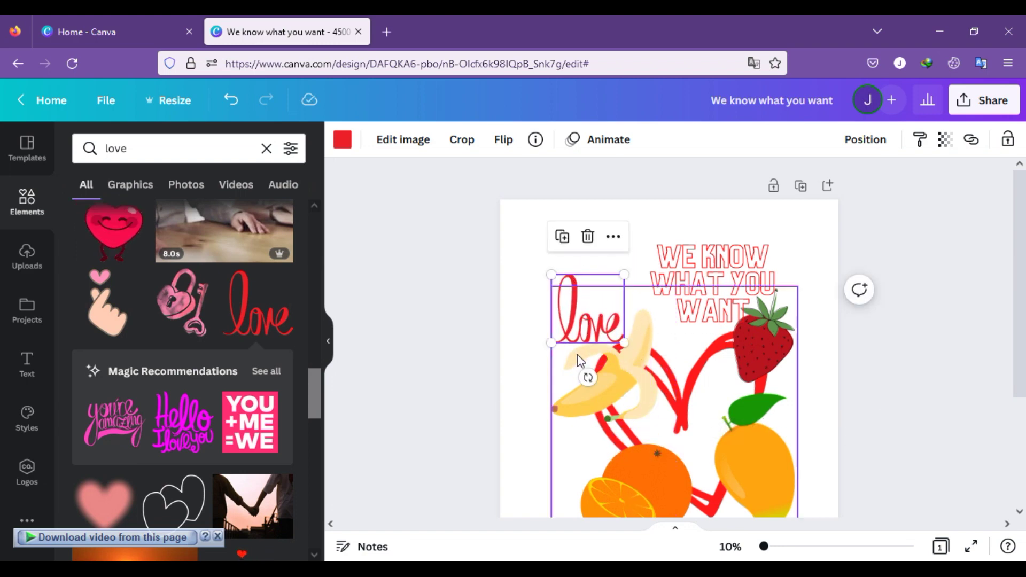
- Tilt the "love" graphic counterclockwise, make it smaller and place it over the middle of the "WE KNOW WHAT YOU WANT" text
drag(587, 362, 618, 368)
drag(587, 320, 581, 283)
drag(534, 258, 703, 285)
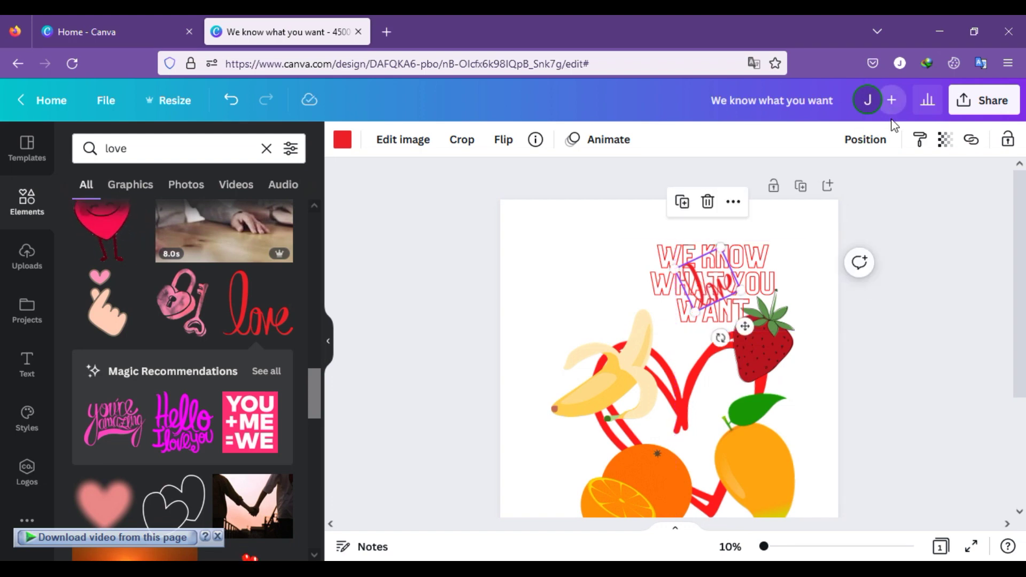
- Send the "love" graphic backward in the layer order and select the "WE KNOW WHAT YOU WANT" text
click(862, 139)
click(797, 199)
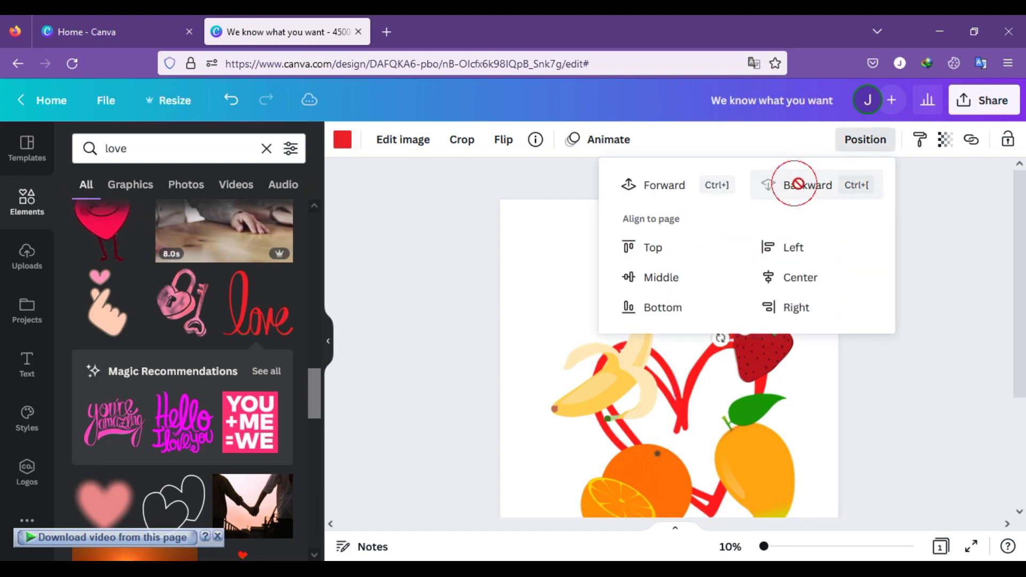
click(917, 325)
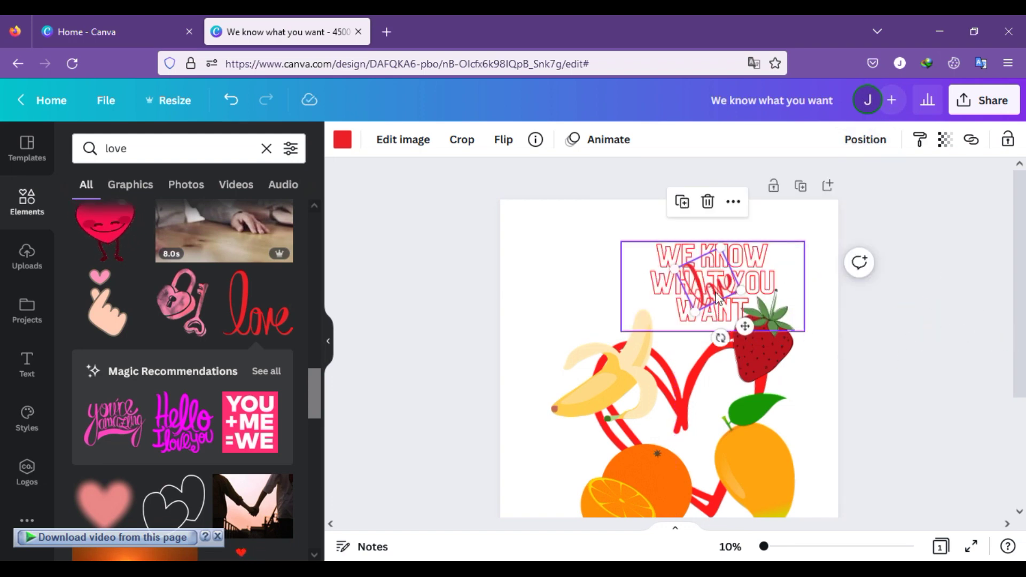
click(958, 349)
click(697, 314)
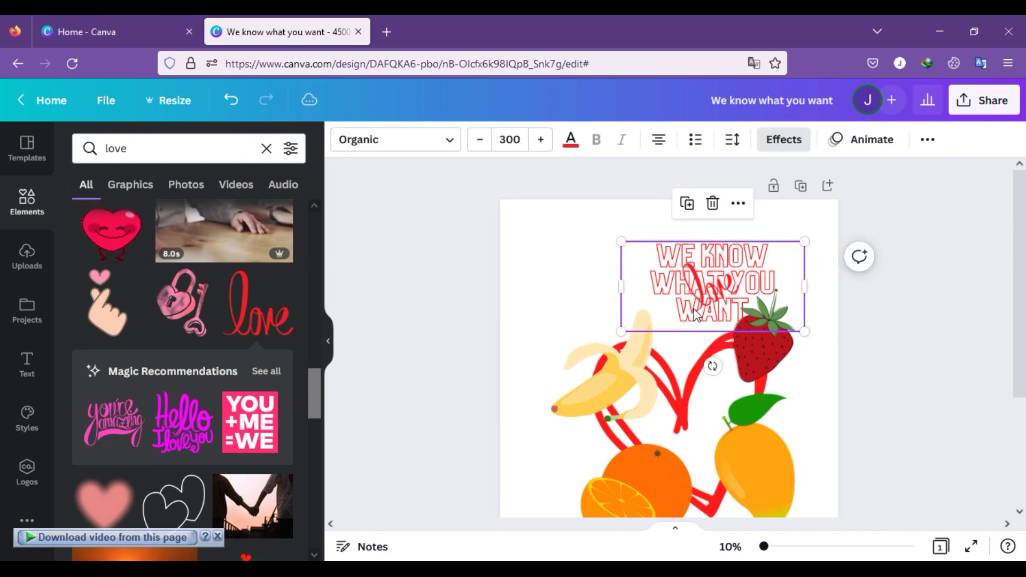
- Download the design as a 4,500 × 5,400 px PNG with a transparent background and open the downloaded "We know what you want.png"
scroll(908, 430, down, 3)
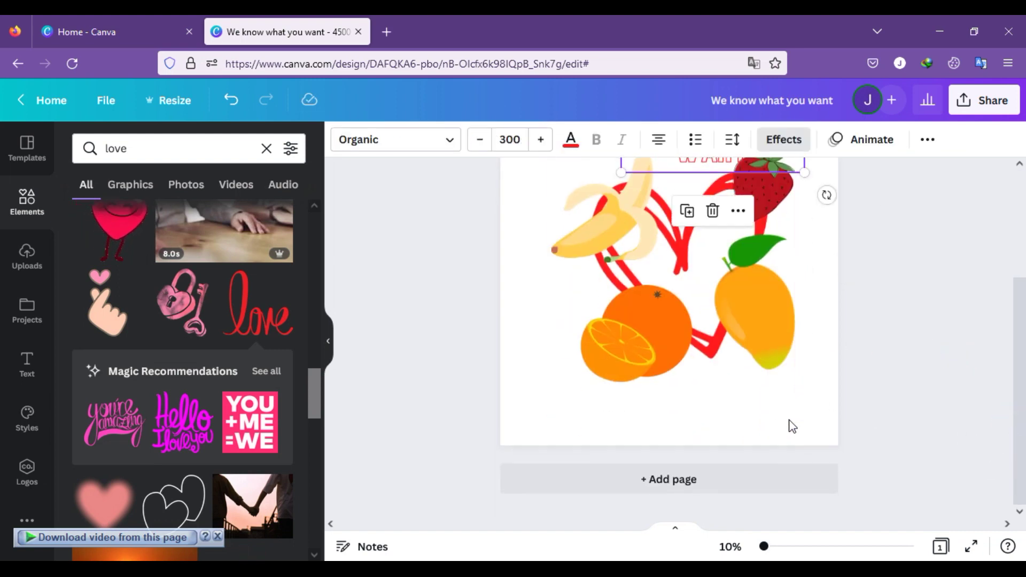
scroll(785, 421, up, 3)
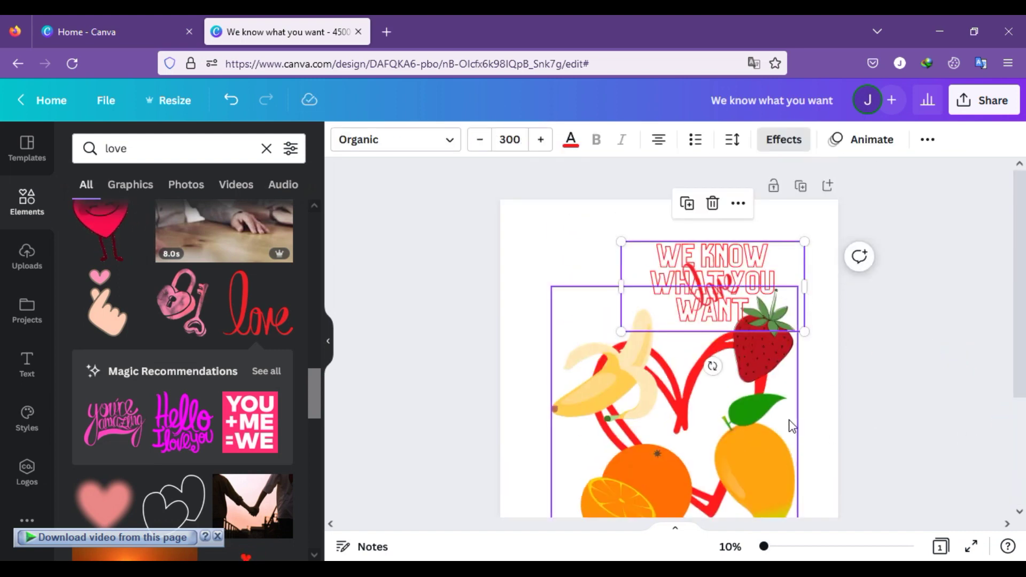
click(982, 105)
scroll(869, 390, down, 2)
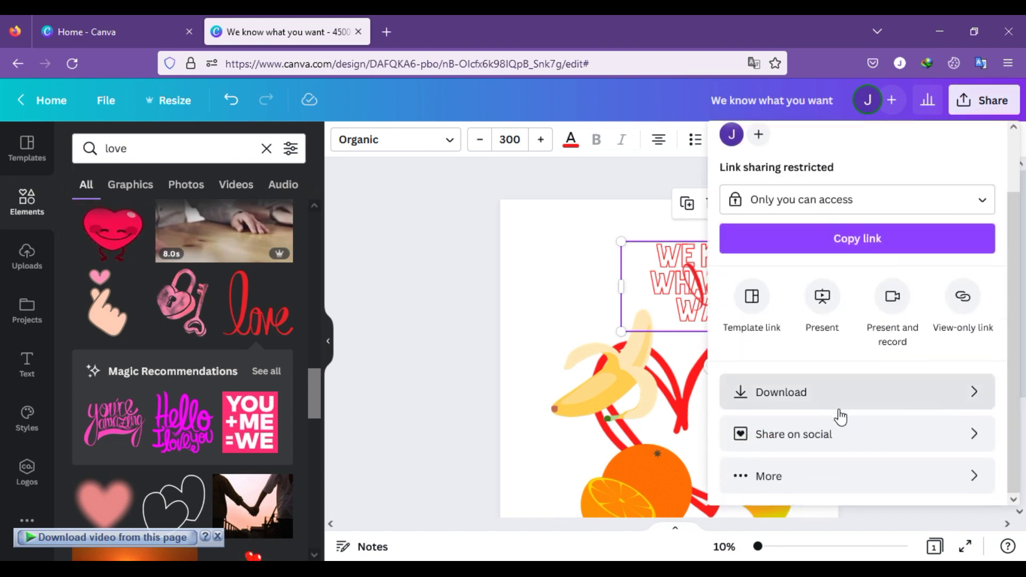
click(851, 402)
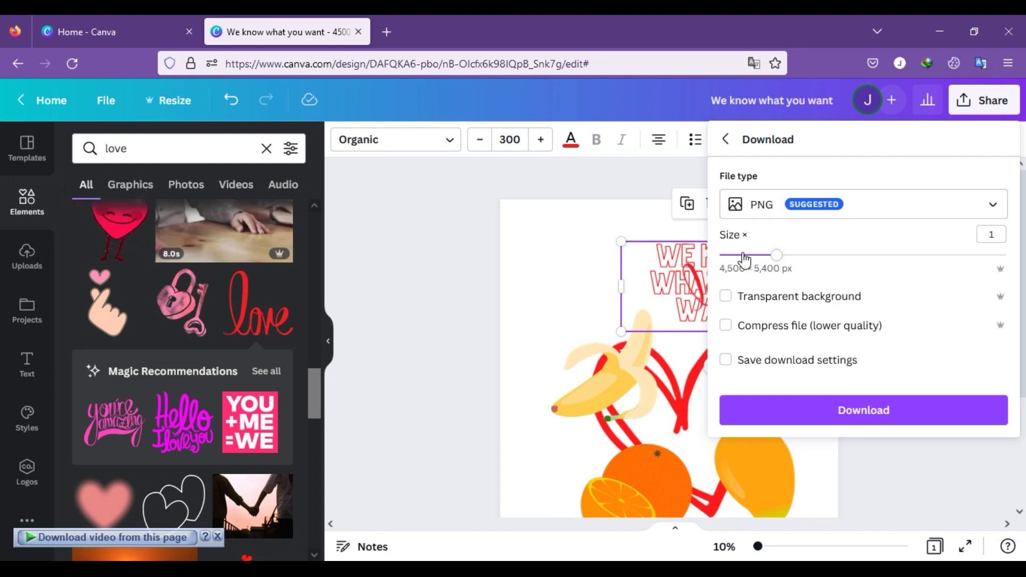
click(770, 297)
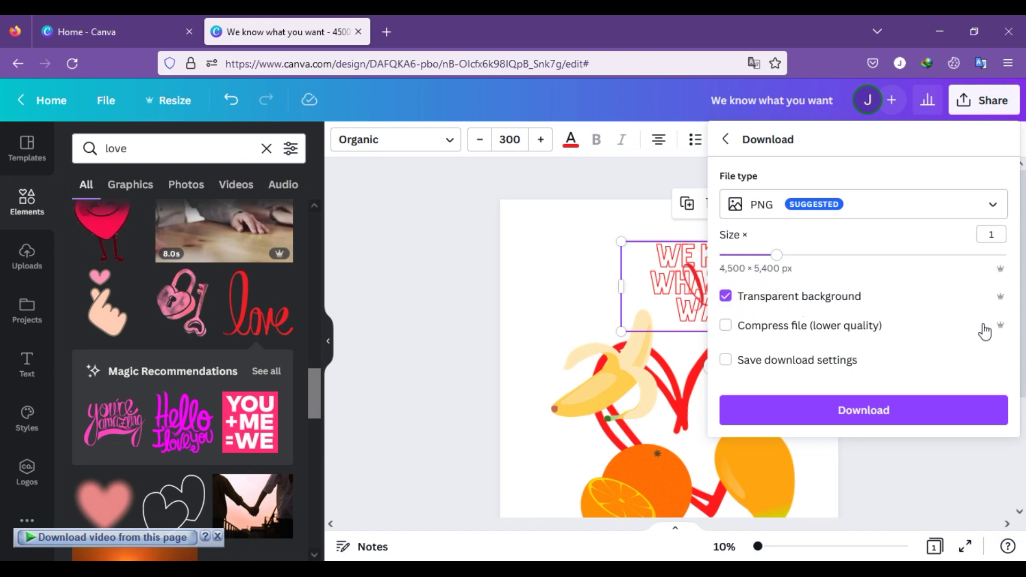
click(854, 418)
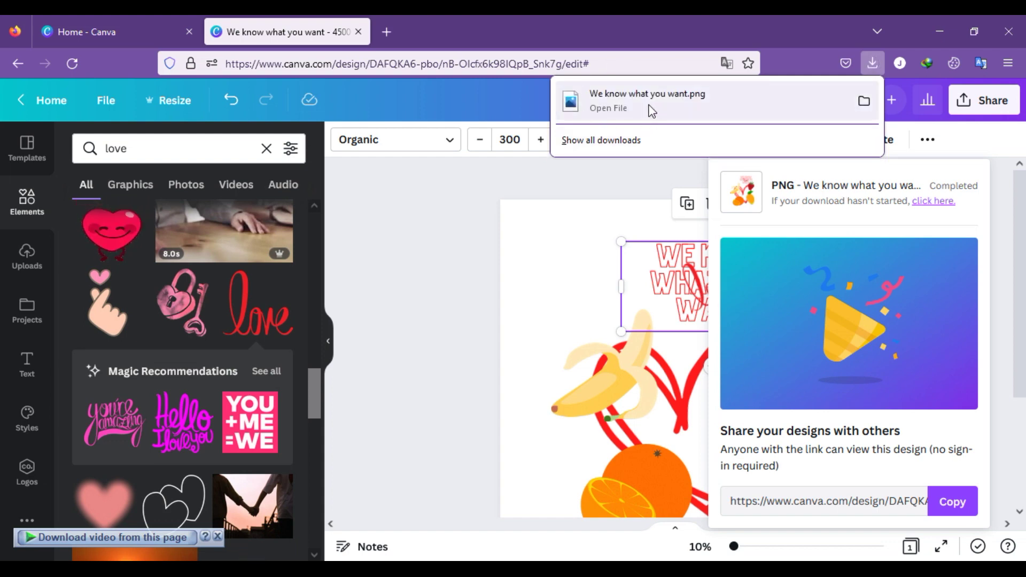
click(646, 100)
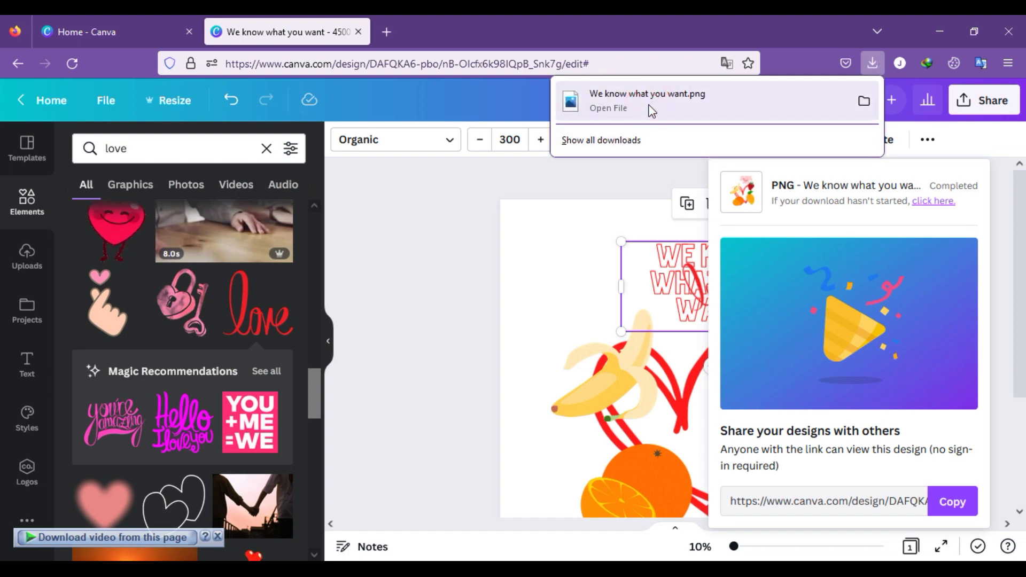